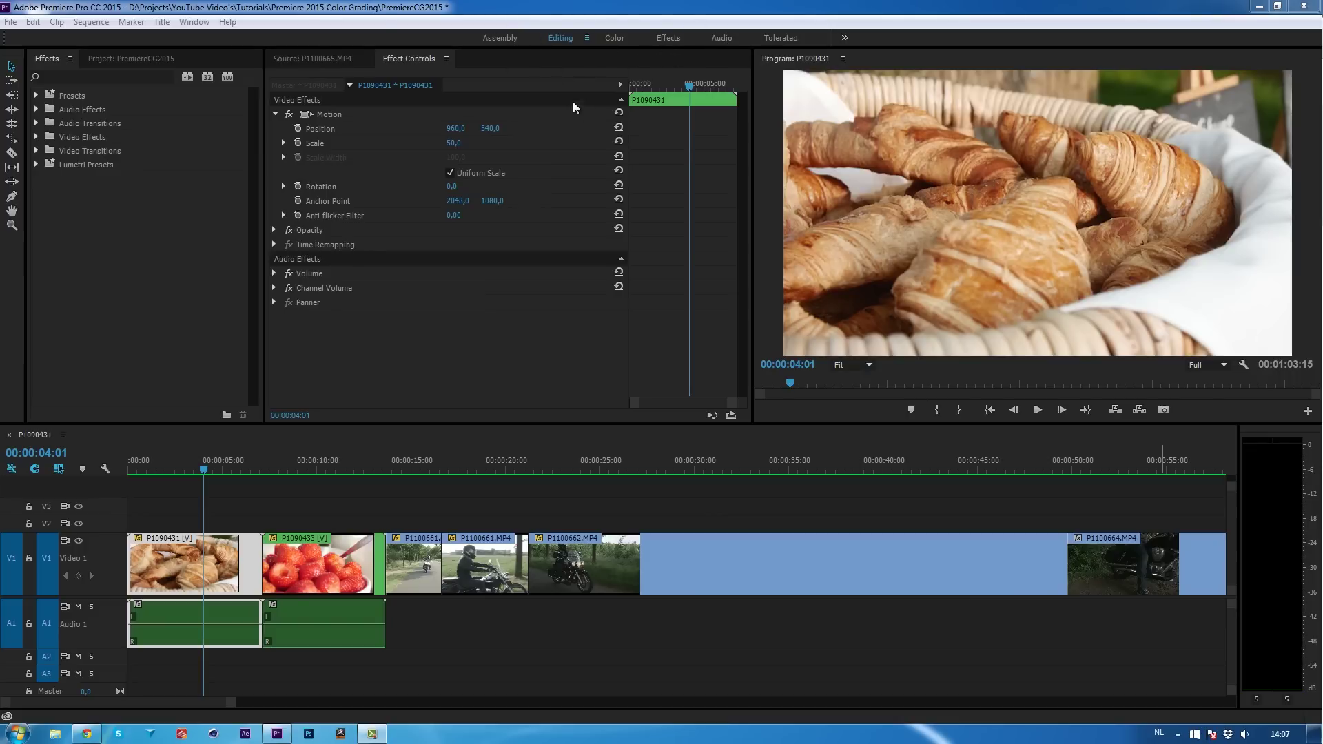
- Move the croissant clip's current time back to 00:00:02:20, leaving the workspace layout unchanged
left_click(194, 22)
mouse_move(205, 43)
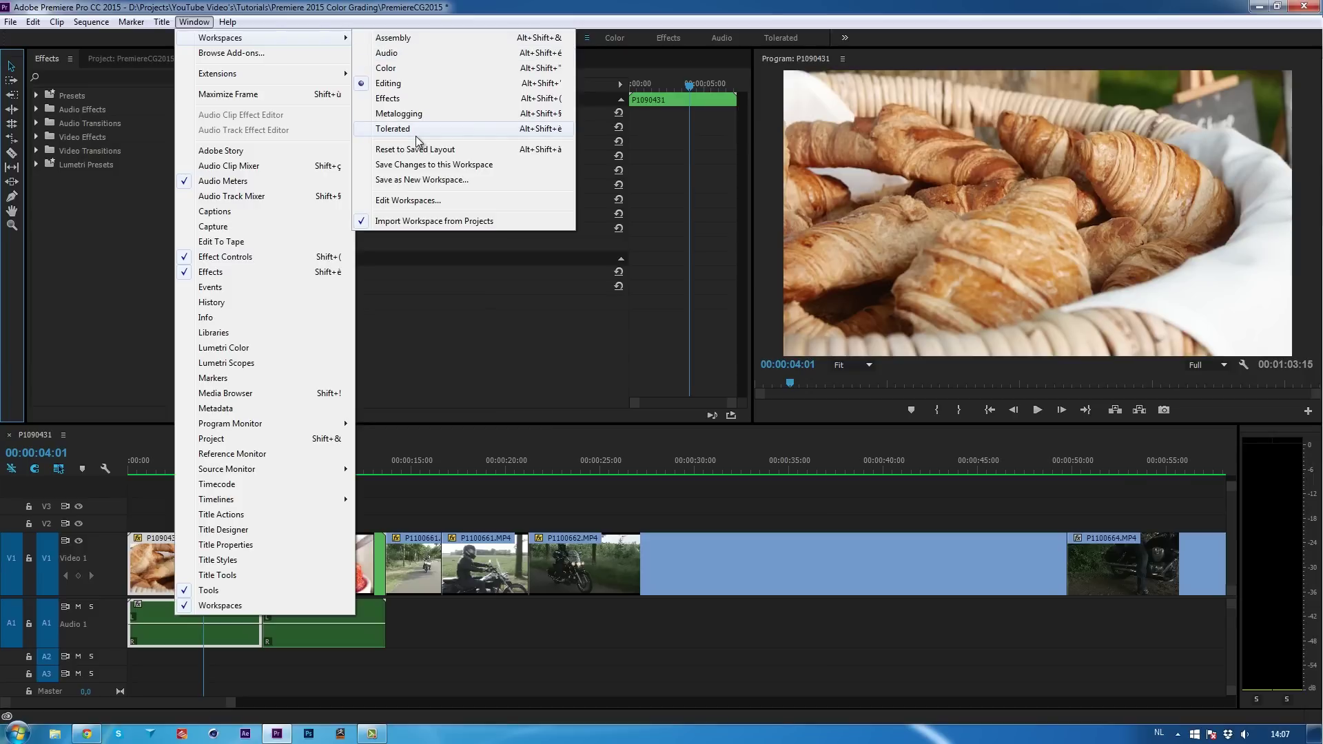
left_click(665, 126)
left_click_drag(677, 87, 674, 86)
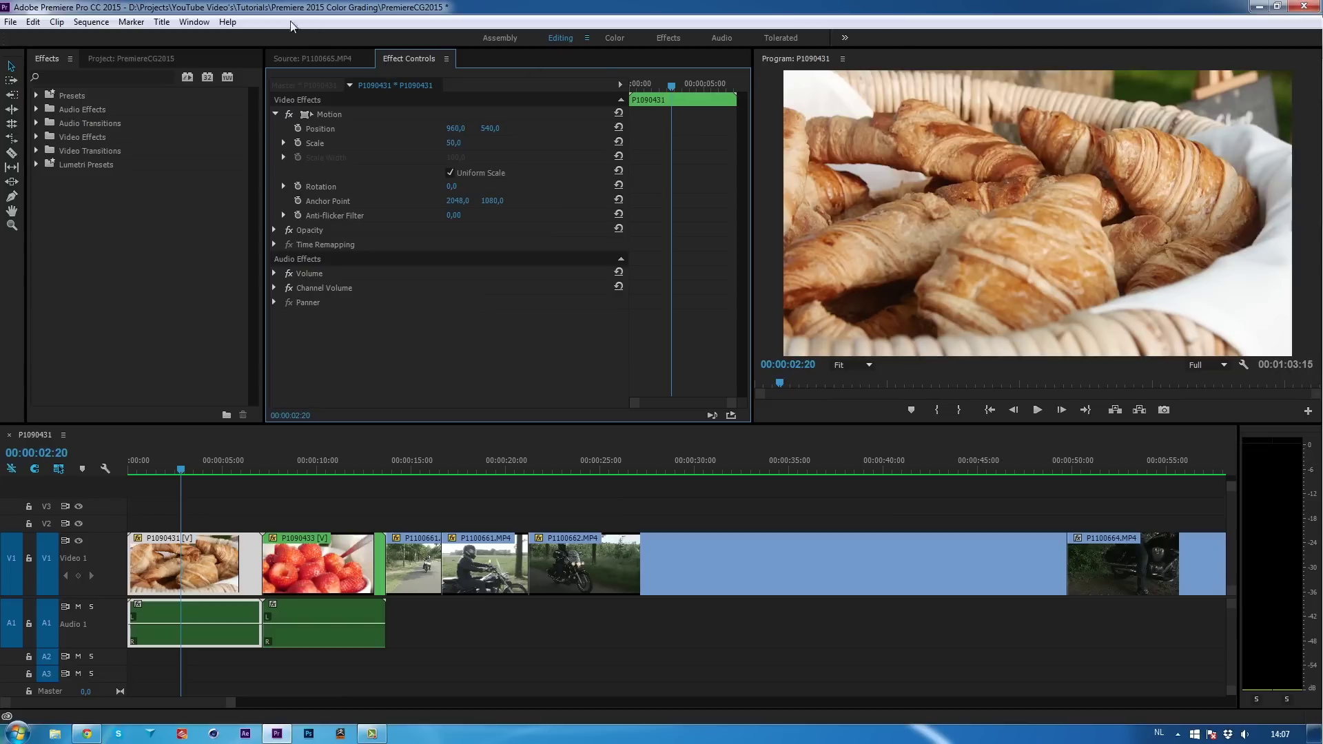
left_click(197, 22)
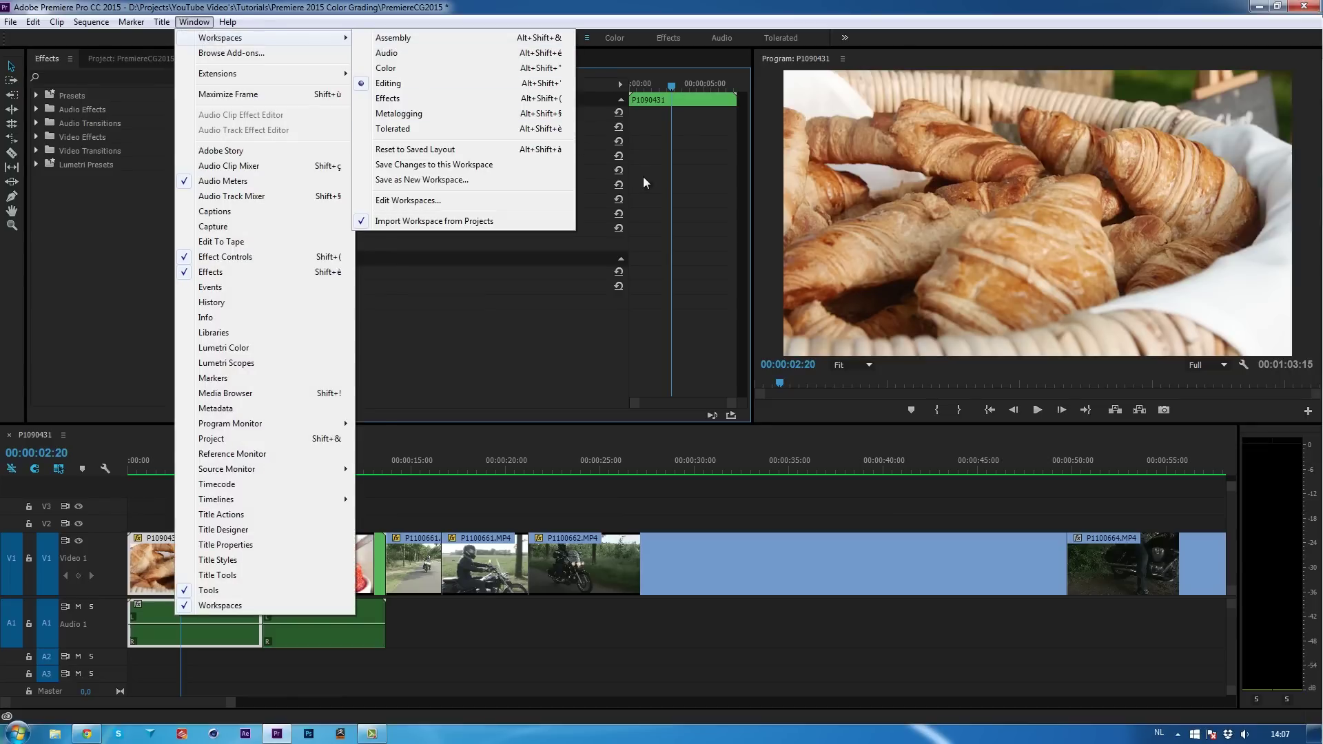
left_click(692, 178)
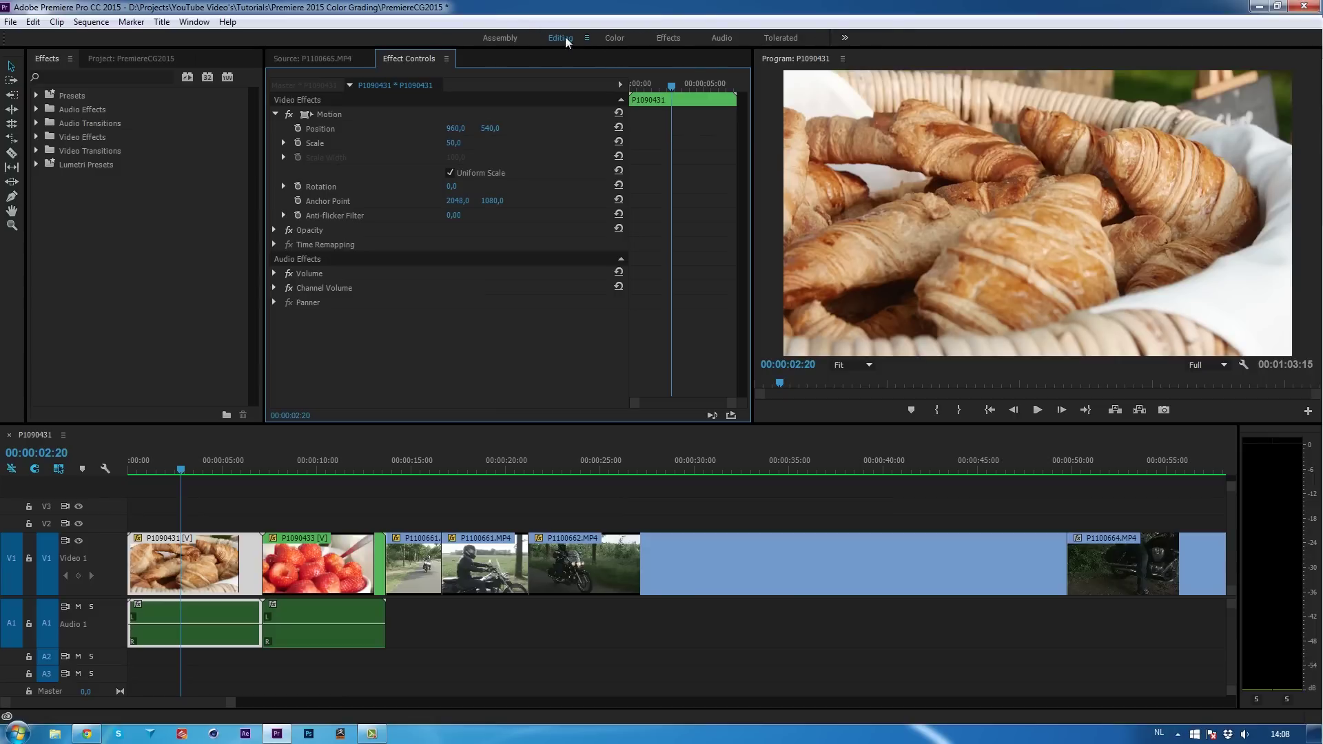
- Switch to the Assembly workspace and load P1090433.MP4 in the Source monitor
left_click(496, 39)
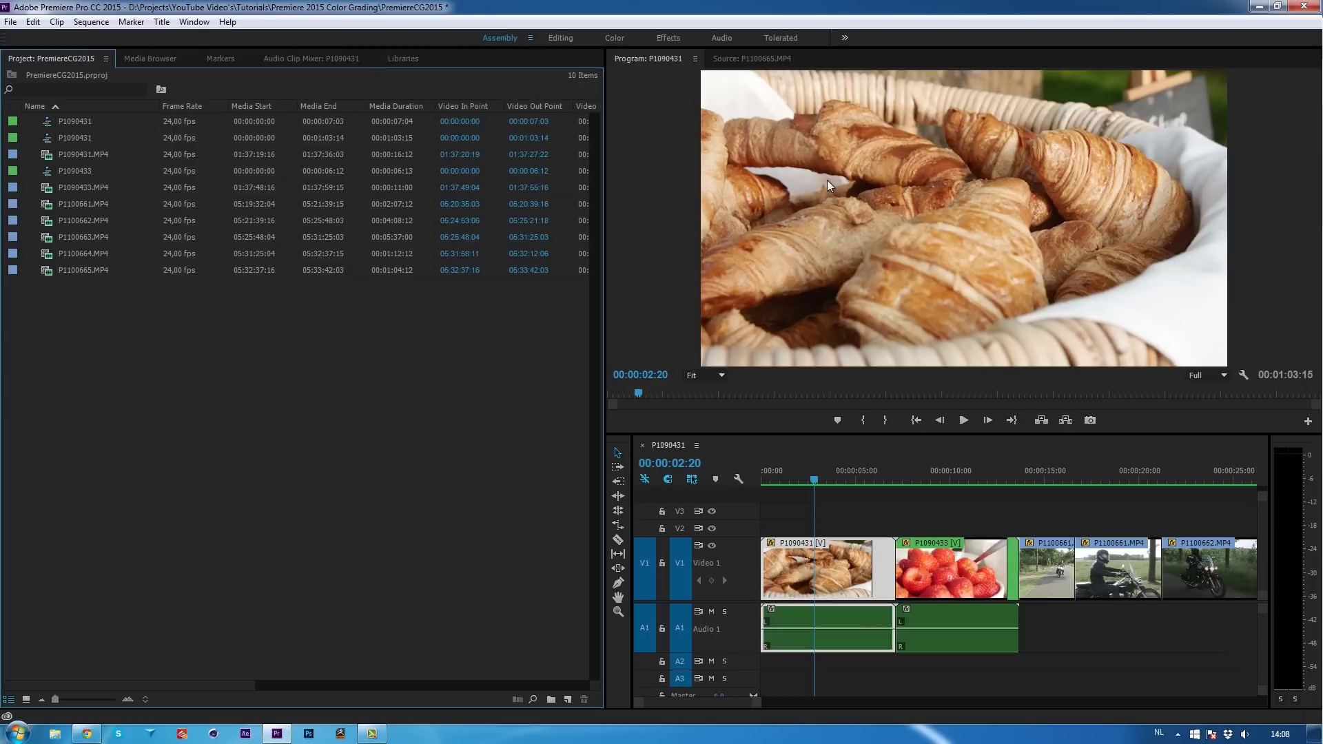
left_click(752, 59)
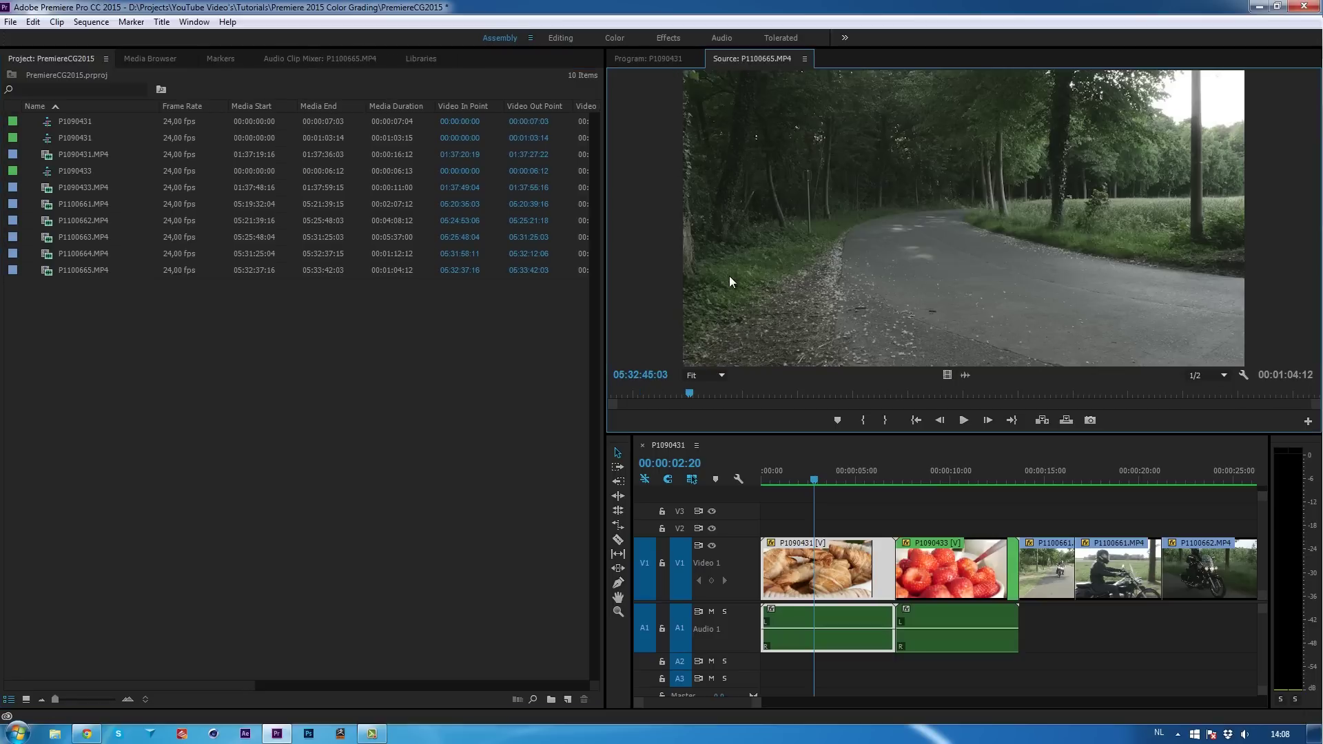
double_click(79, 188)
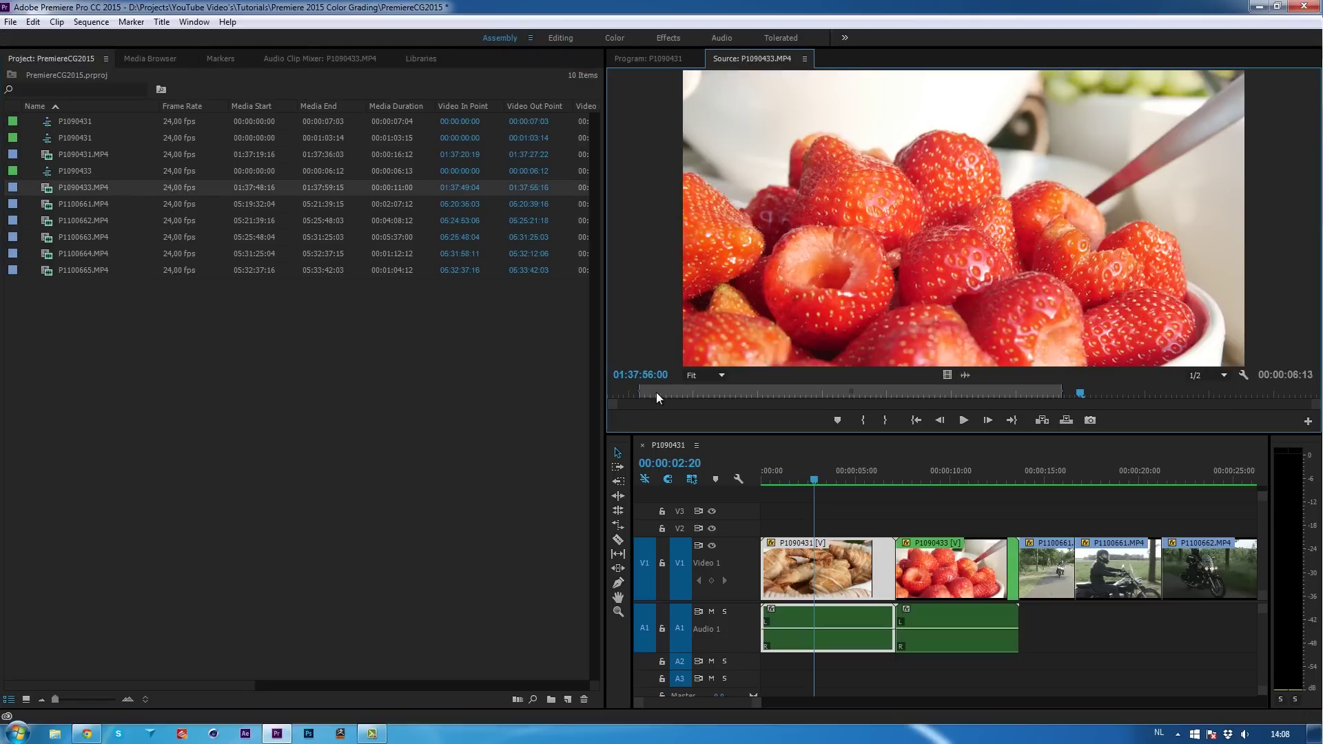
- Mark In at 01:37:51:13 and Out at 01:37:53:01, then play the range
left_click(794, 390)
key("i")
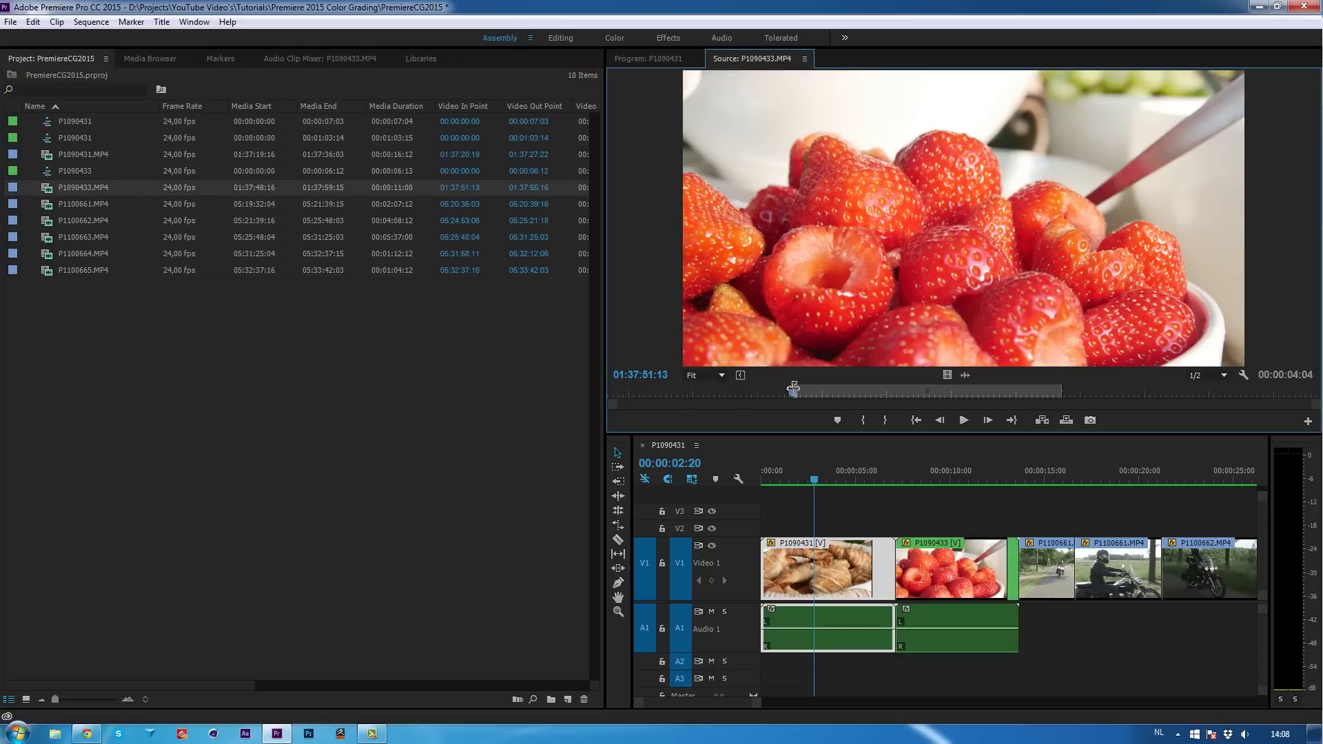
left_click_drag(793, 393, 891, 391)
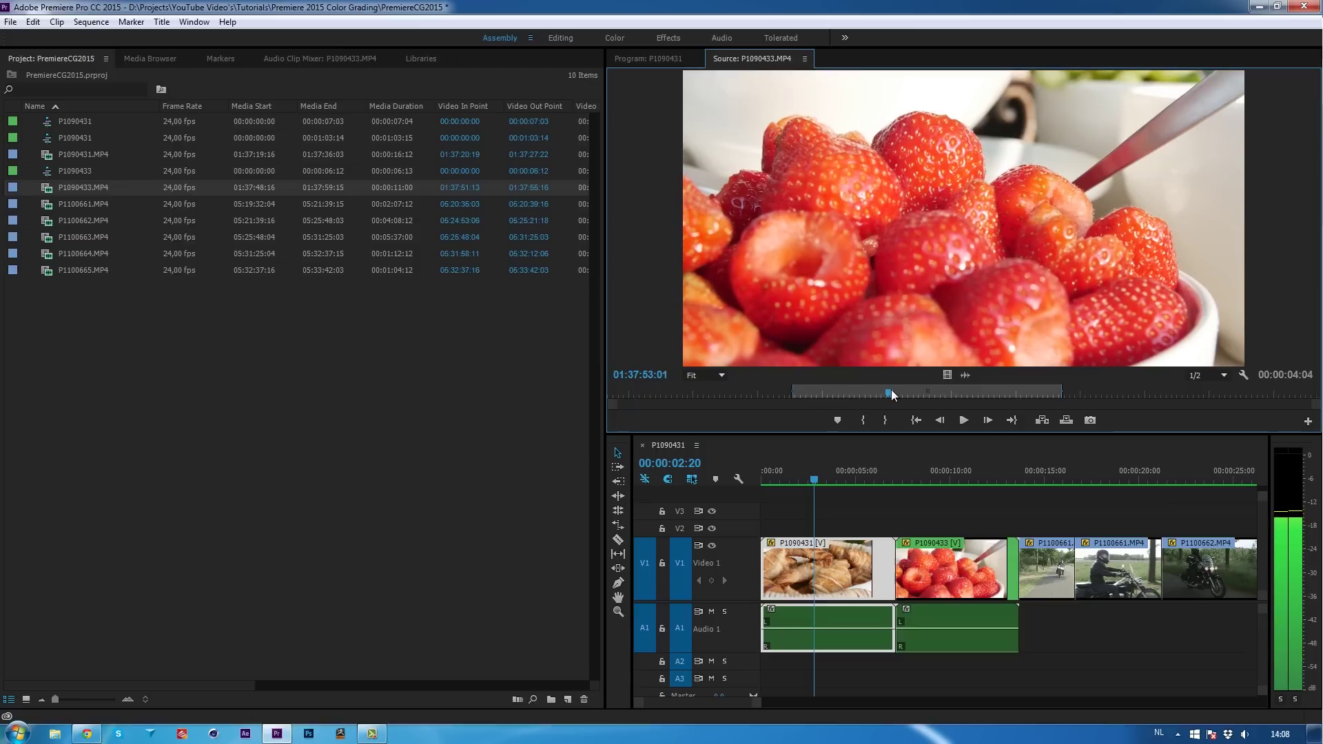
key("o")
key("ctrl+shift+space")
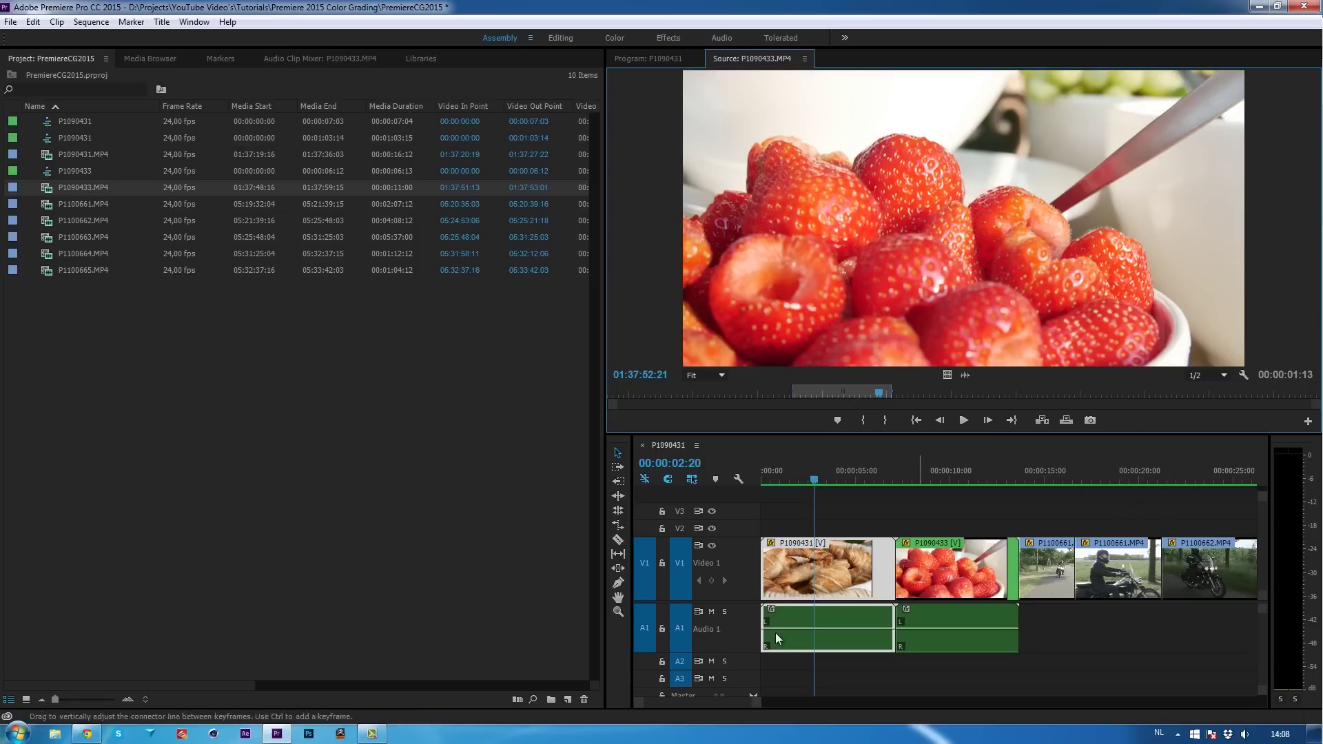
- Turn off View Hidden for the project list via the P1100663.MP4 context menu
left_click(90, 234)
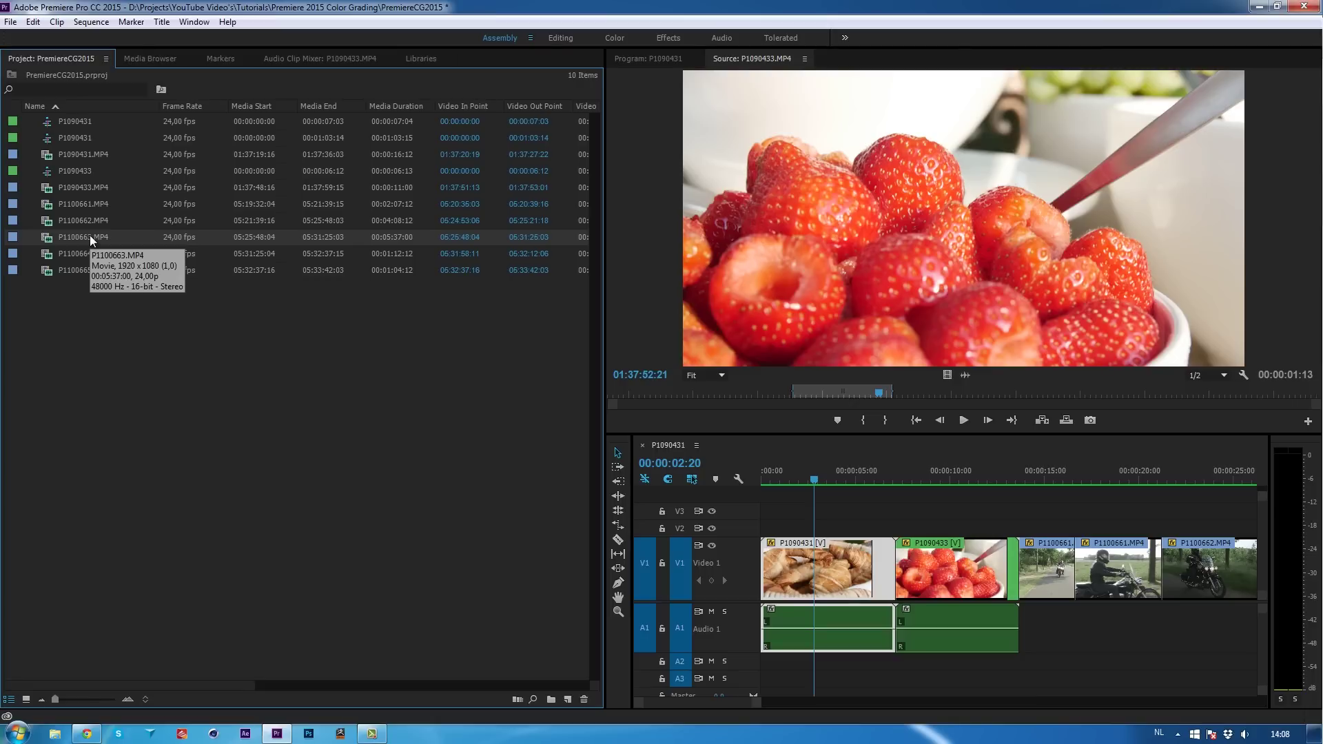
right_click(64, 237)
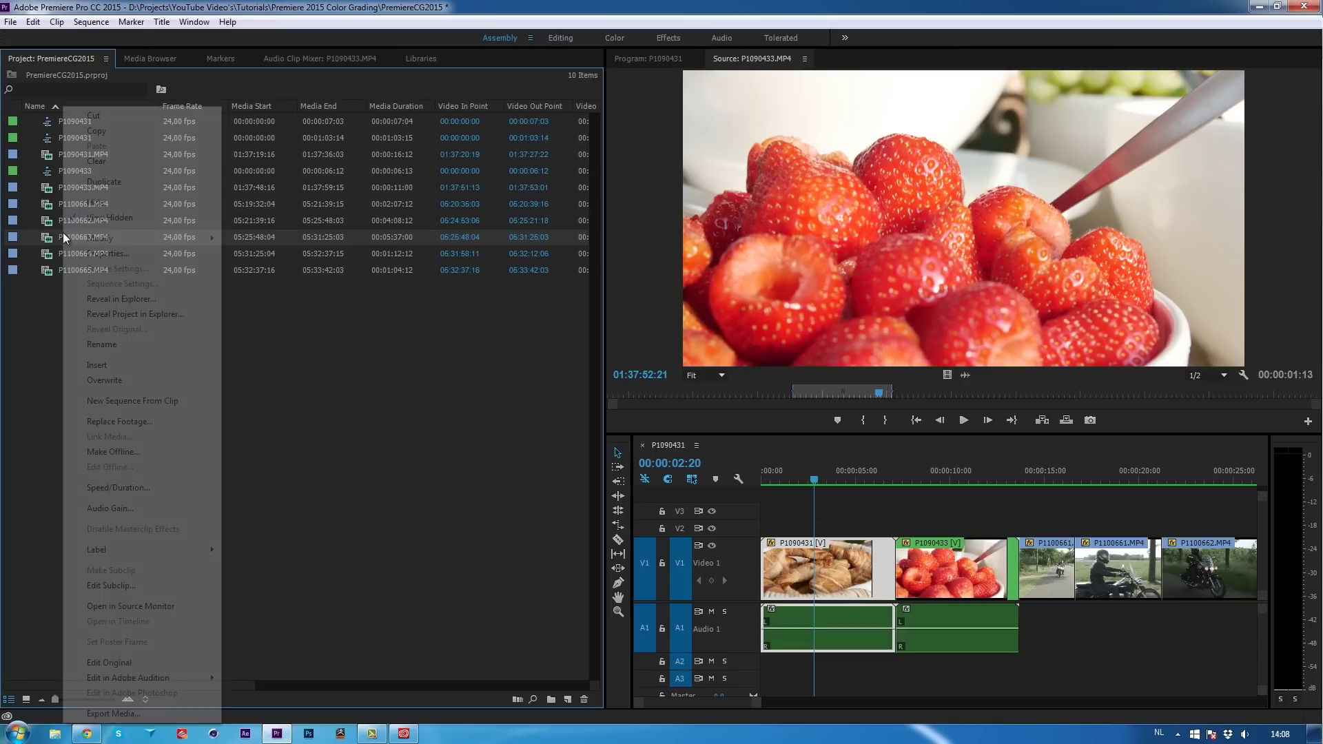
left_click(107, 210)
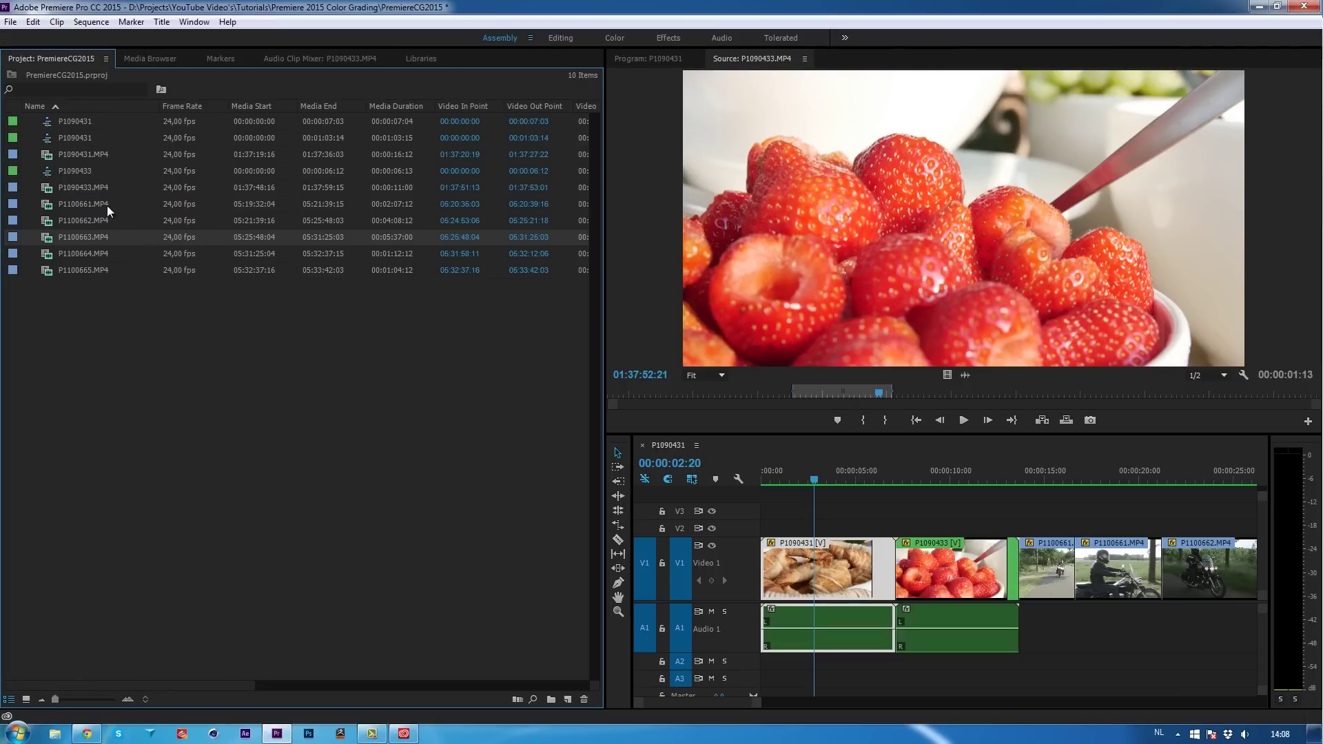
right_click(85, 234)
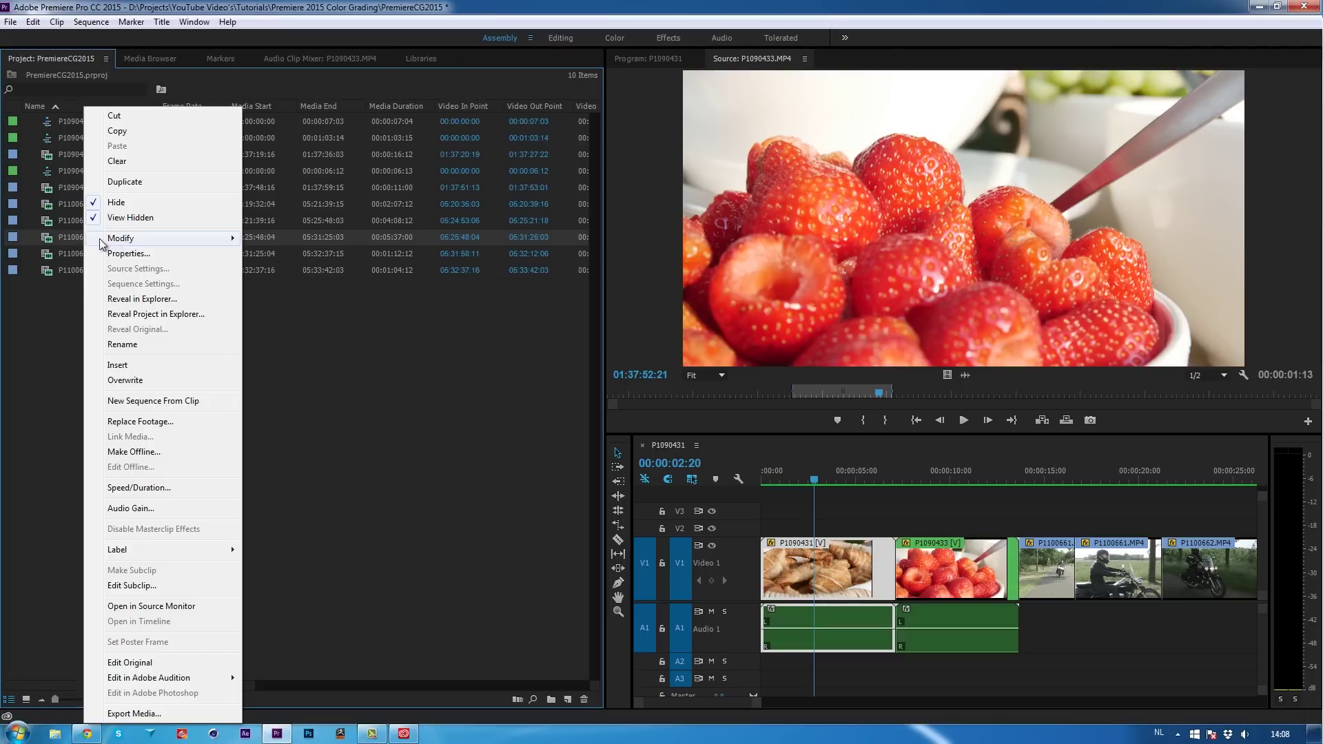
left_click(131, 217)
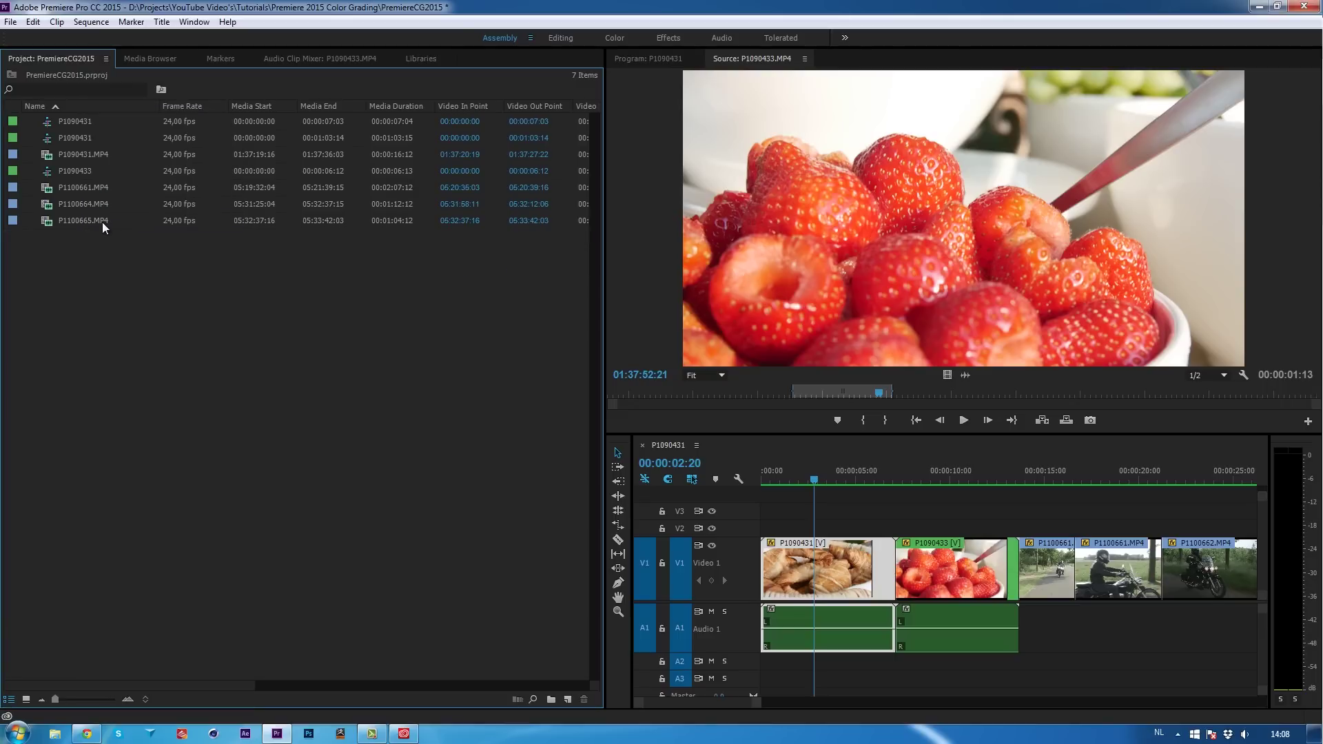
- Hide P1100665.MP4 and P1100662.MP4, then turn View Hidden back on
right_click(102, 222)
left_click(139, 203)
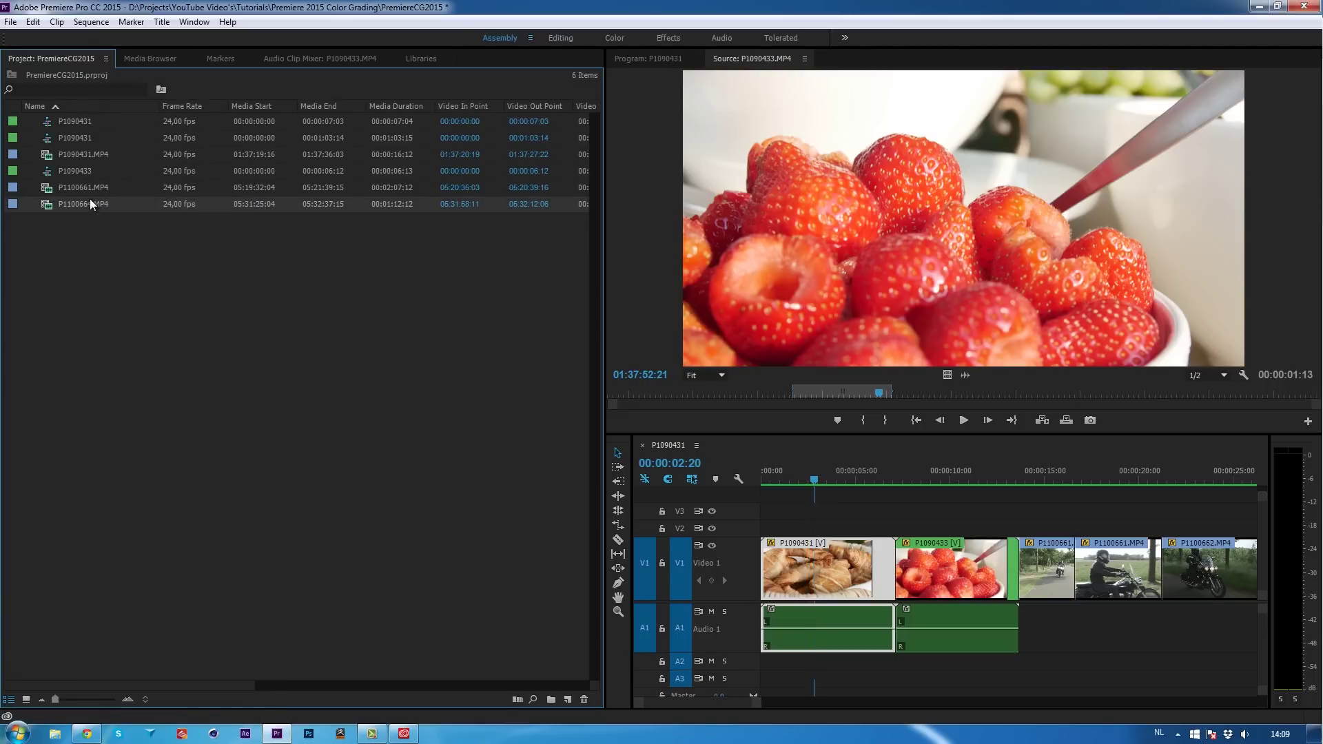
right_click(92, 204)
left_click(131, 201)
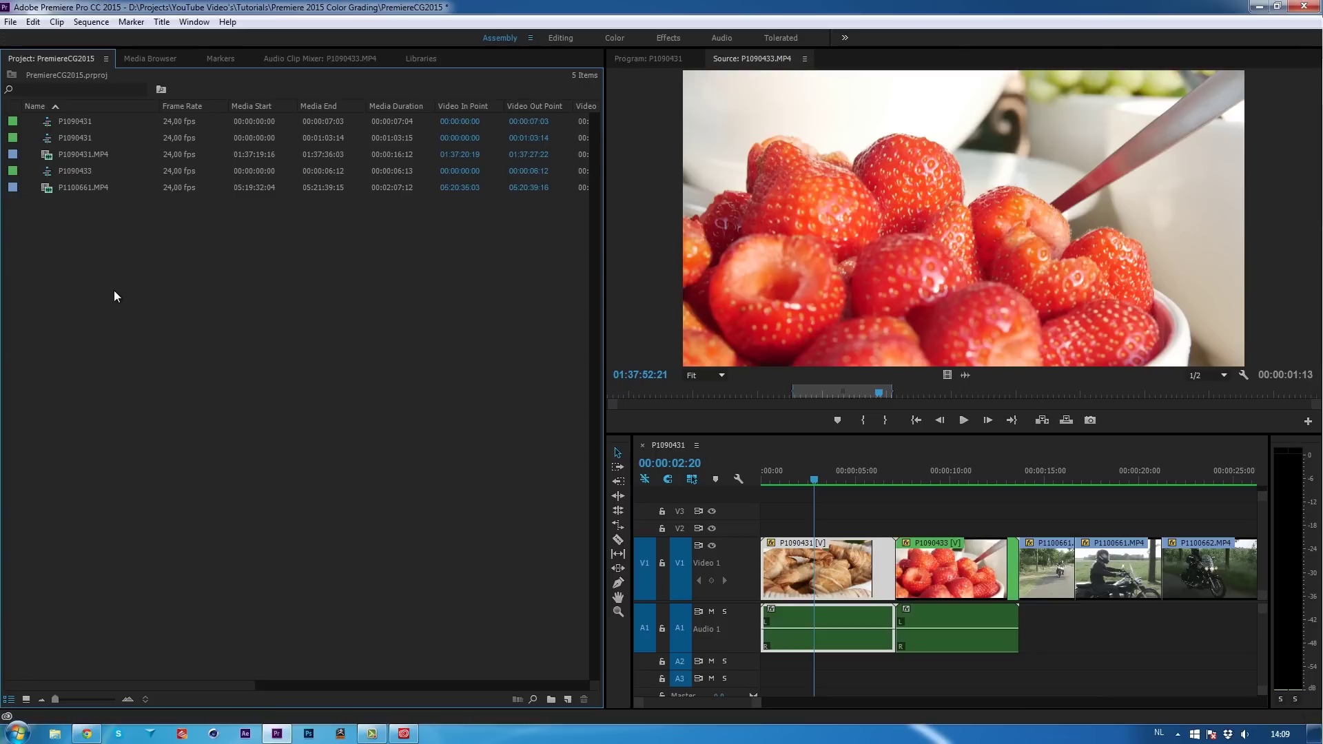
right_click(100, 233)
left_click(166, 315)
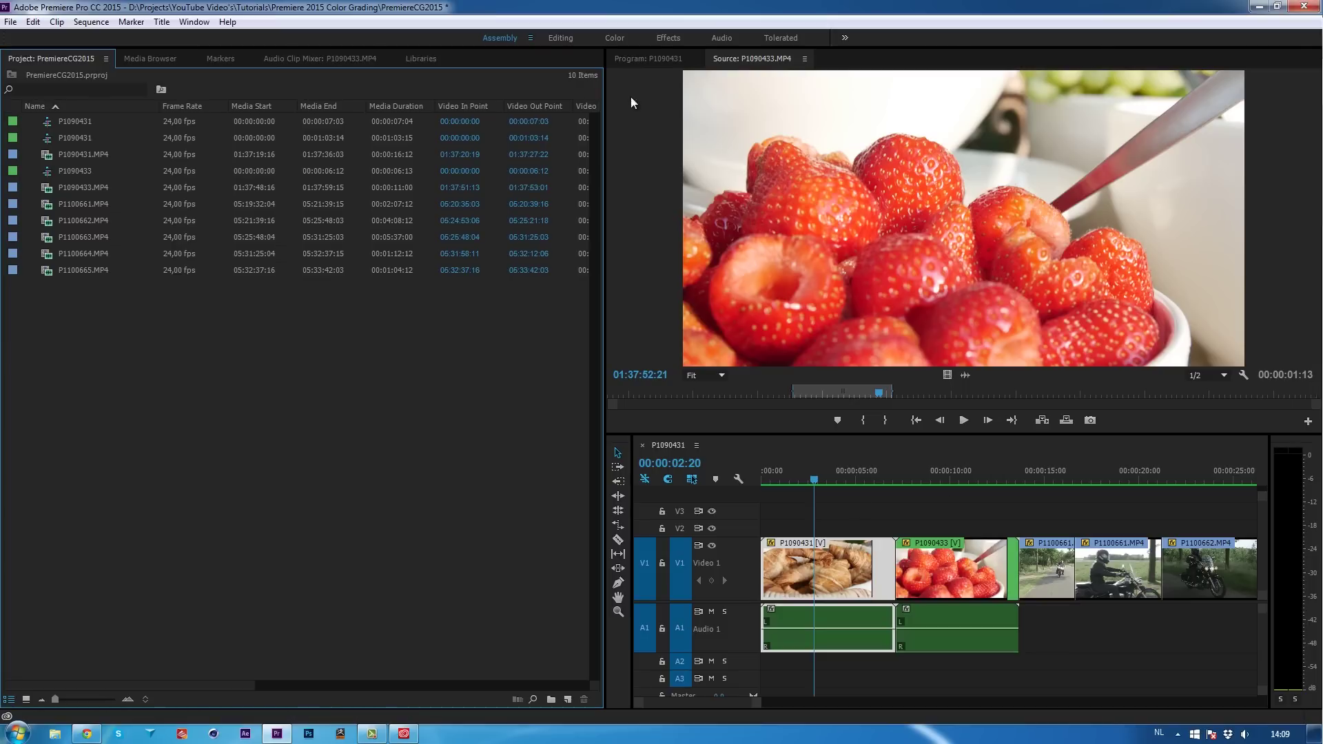
- Switch from the Editing workspace to the Color workspace to show Lumetri Color
left_click(560, 39)
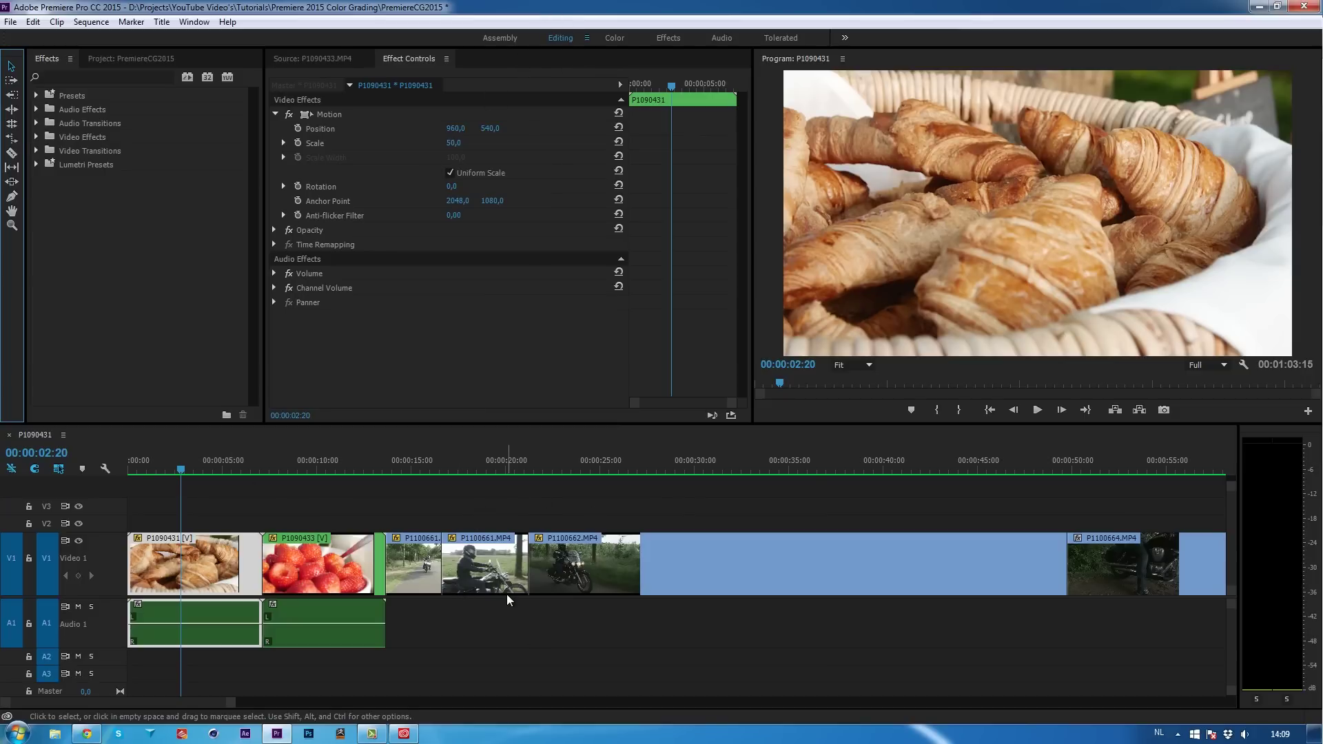
left_click(614, 38)
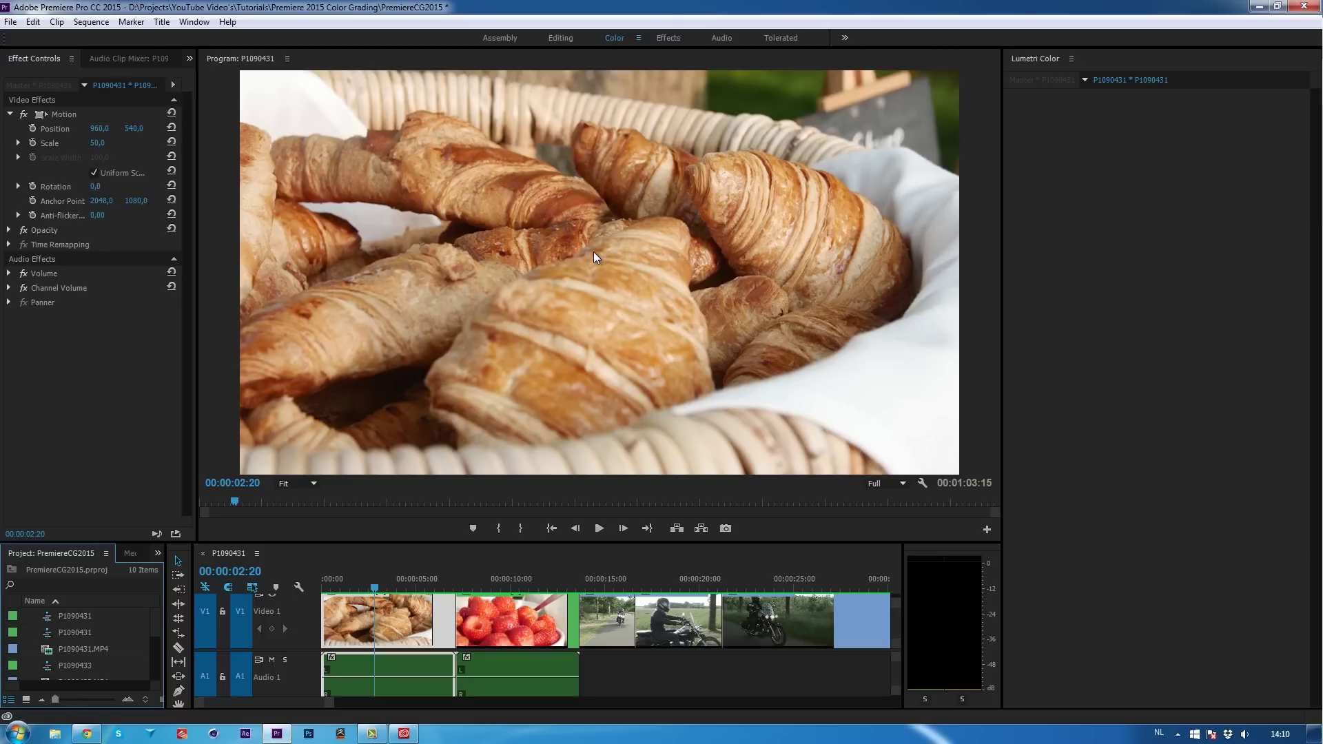
- Select the croissant clip P1090431 in the timeline for grading
left_click(408, 613)
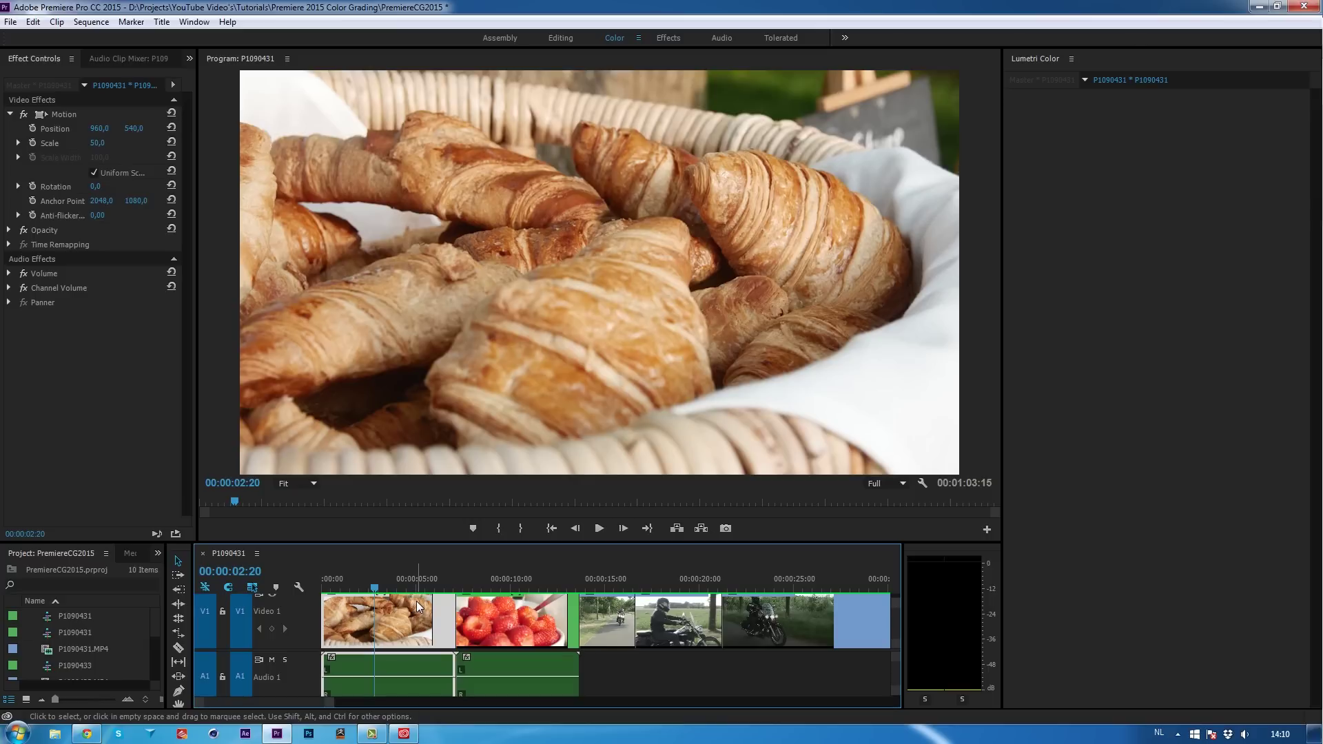
left_click(436, 598)
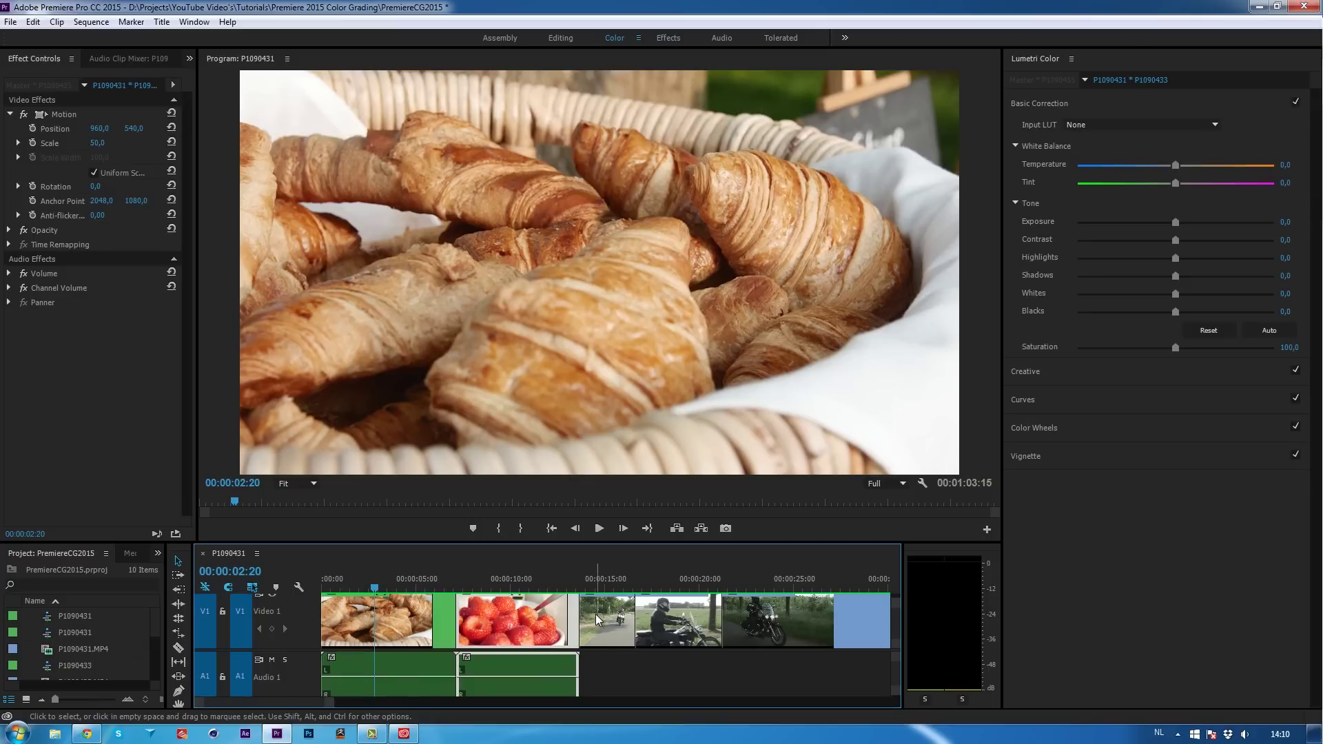
left_click(560, 627)
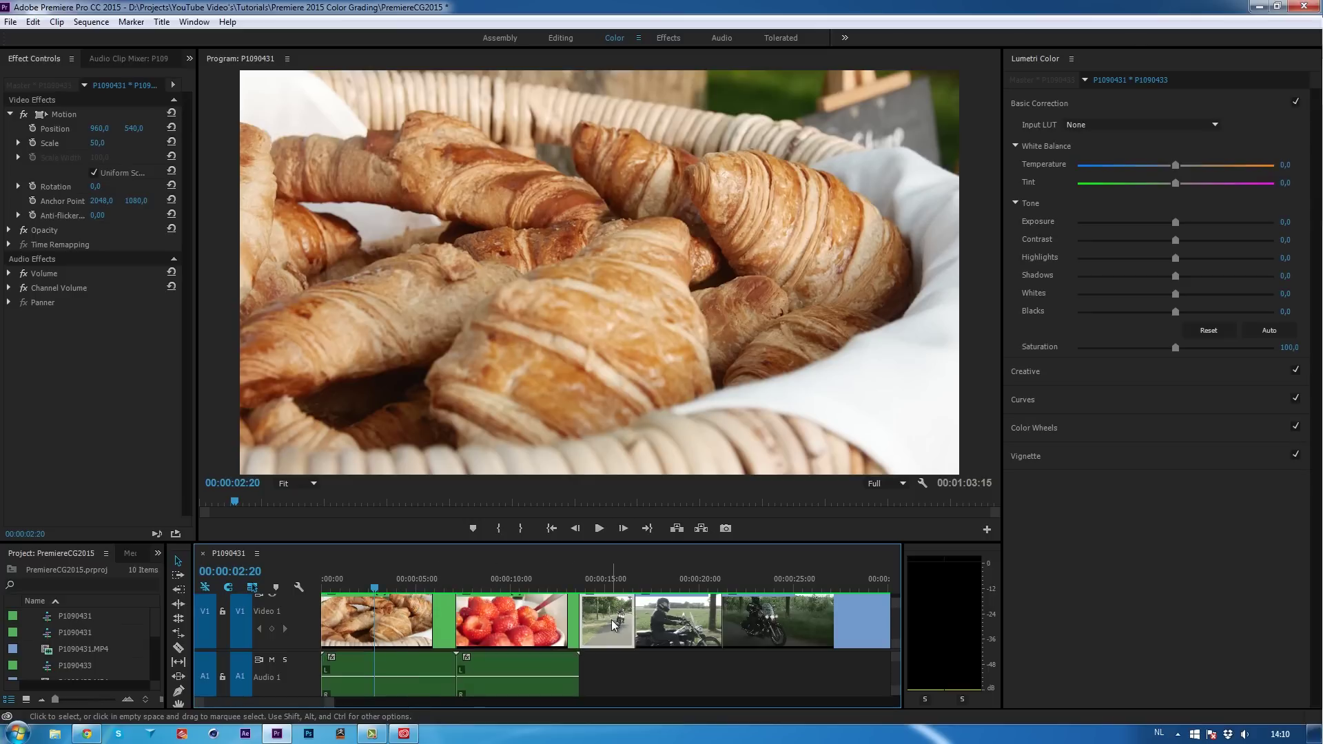
left_click(416, 620)
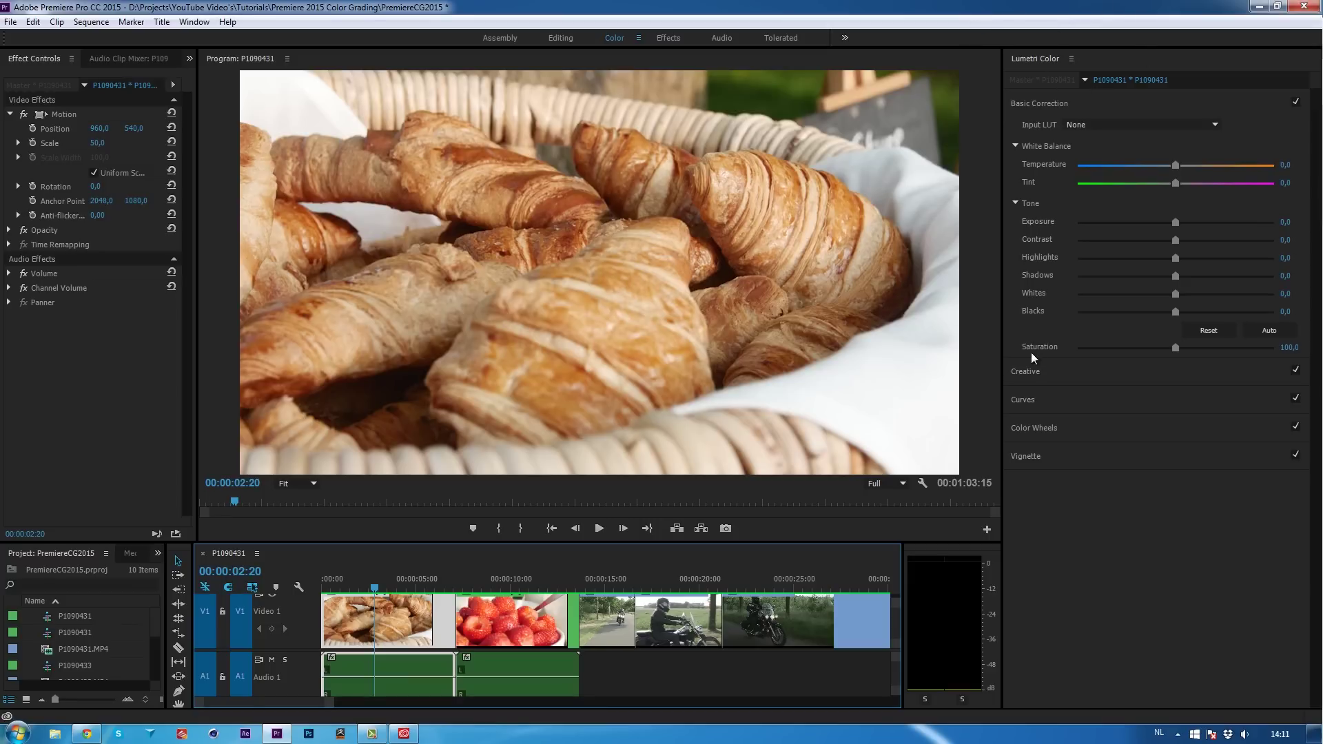
- Fold the Creative, Curves, Color Wheels and Vignette sections and expand Basic Correction
left_click(1028, 369)
left_click(1030, 547)
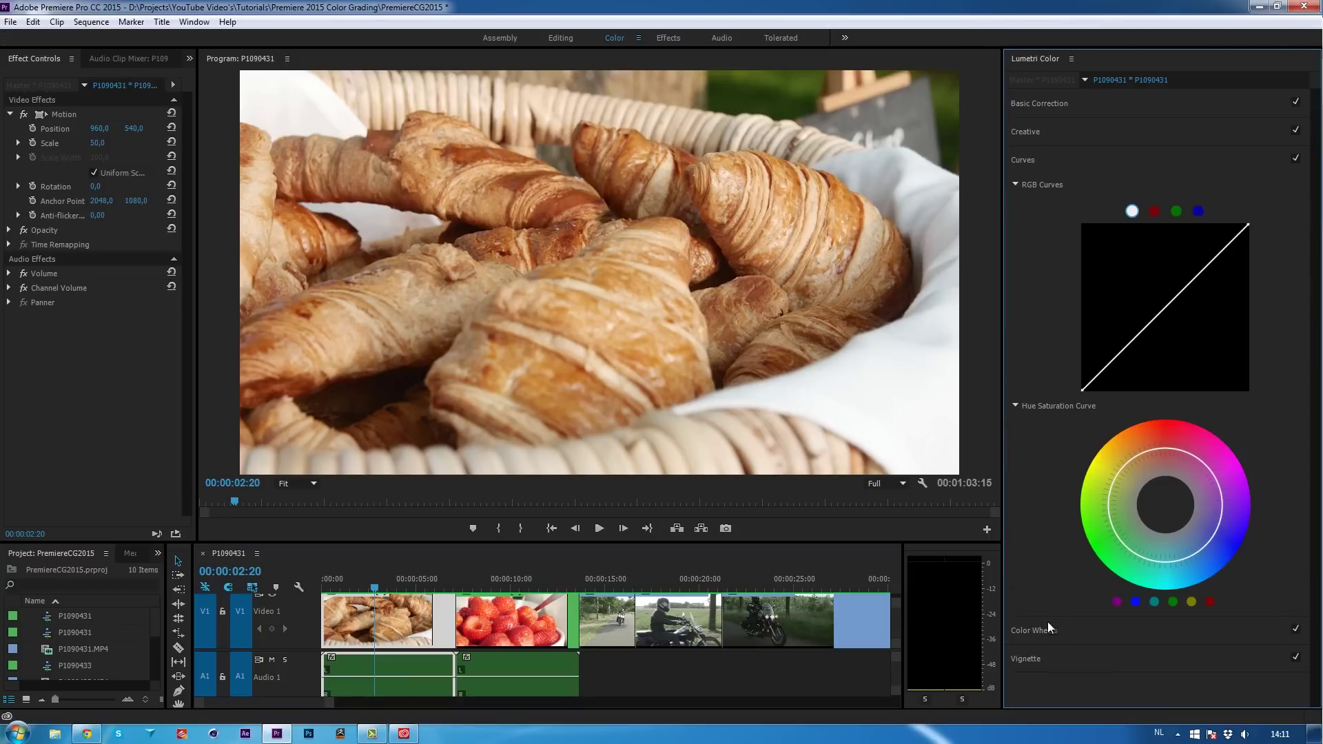
left_click(1033, 629)
left_click(1045, 393)
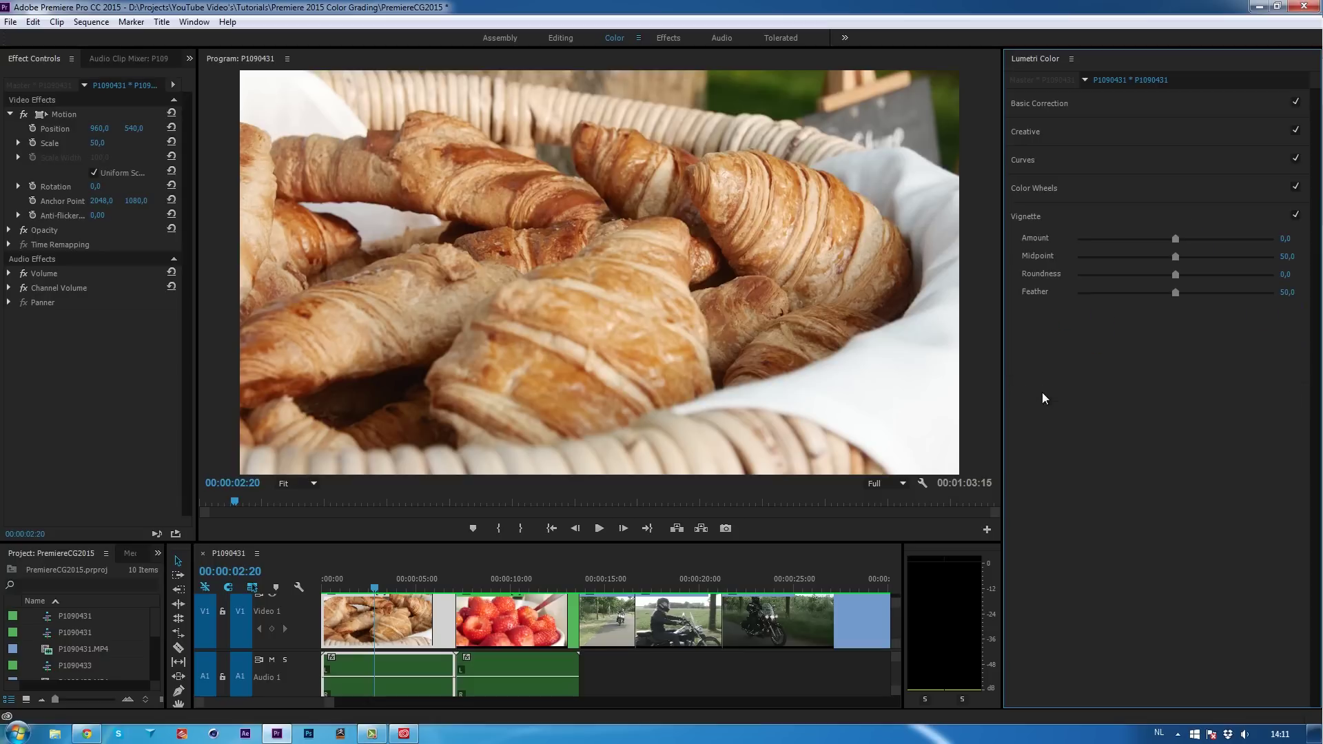
left_click(1061, 102)
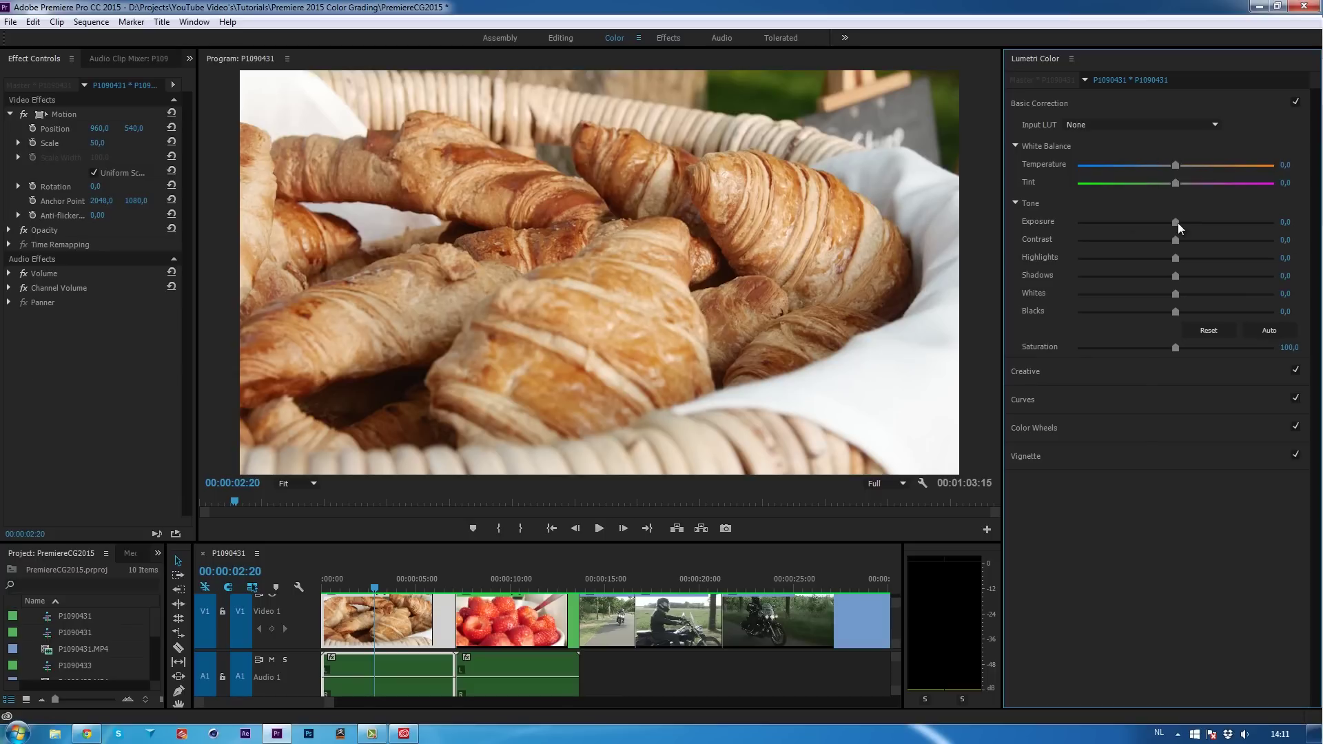
left_click_drag(1176, 222, 1150, 222)
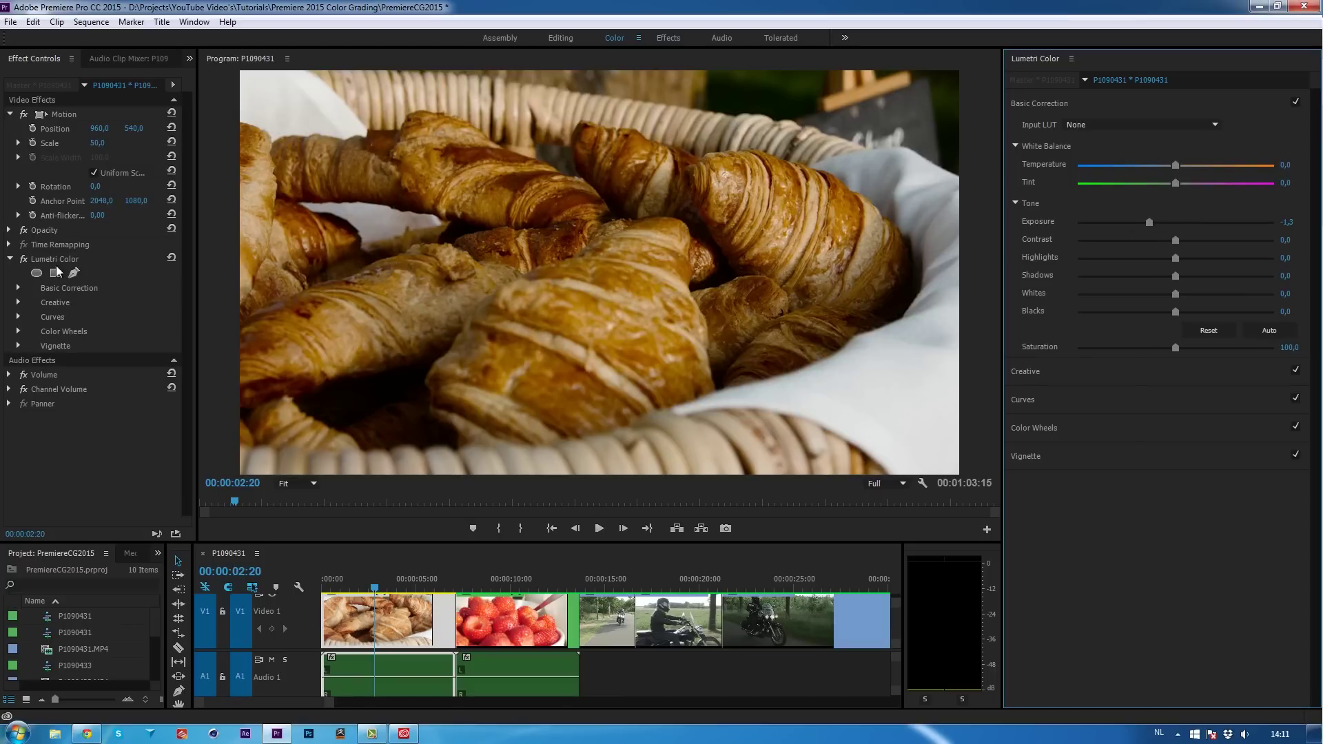
left_click(23, 260)
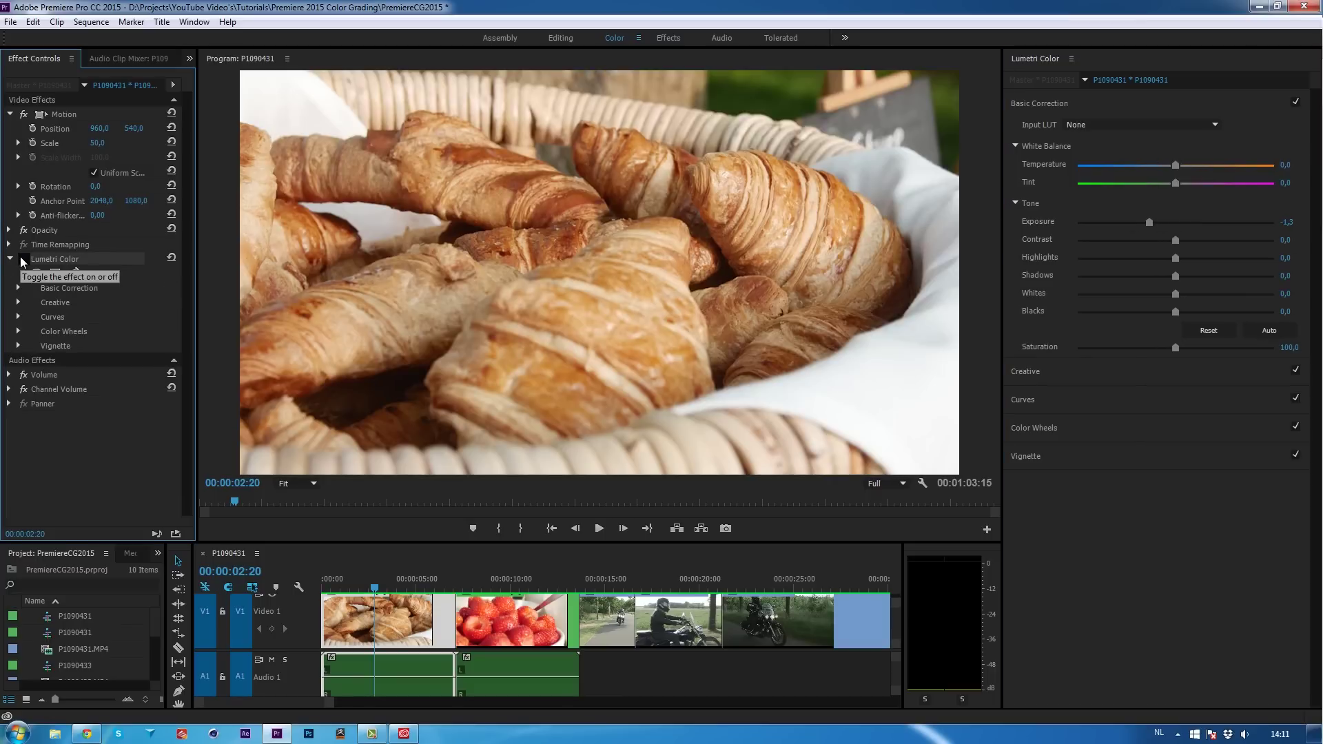
left_click(23, 260)
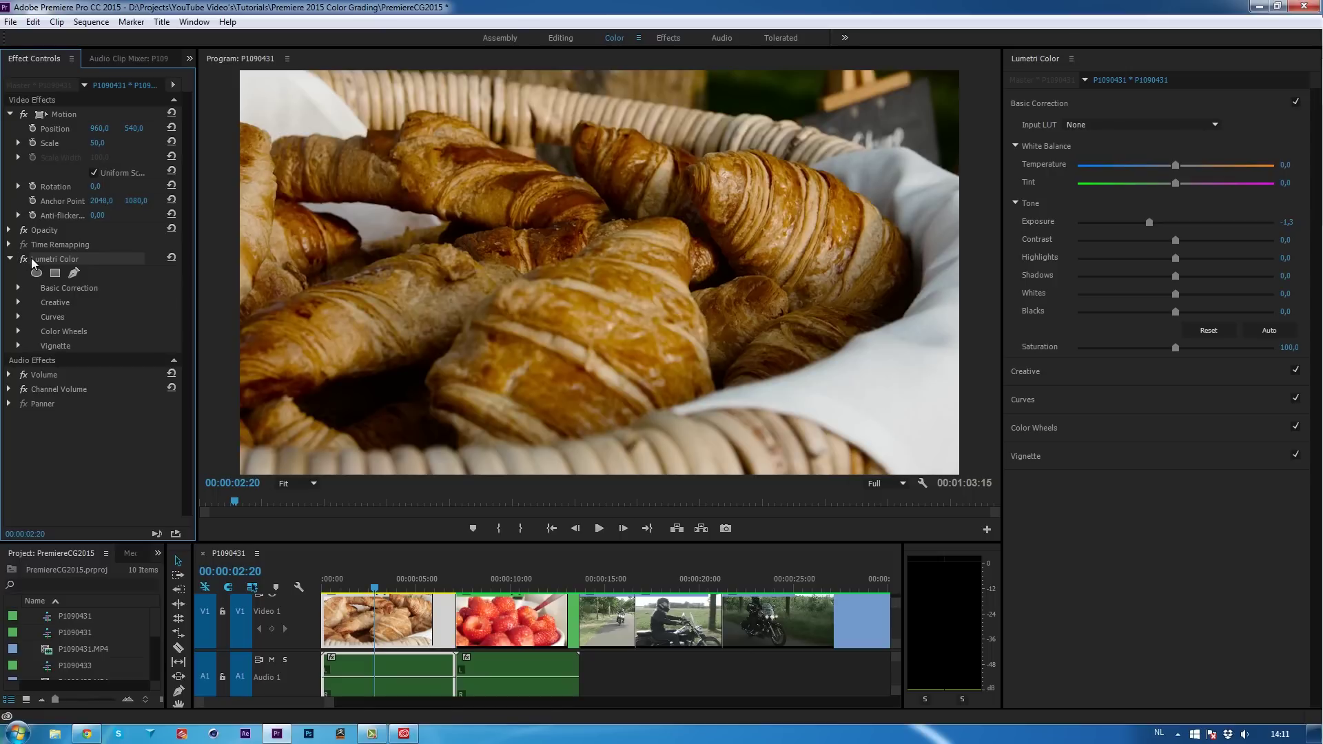
key("Delete")
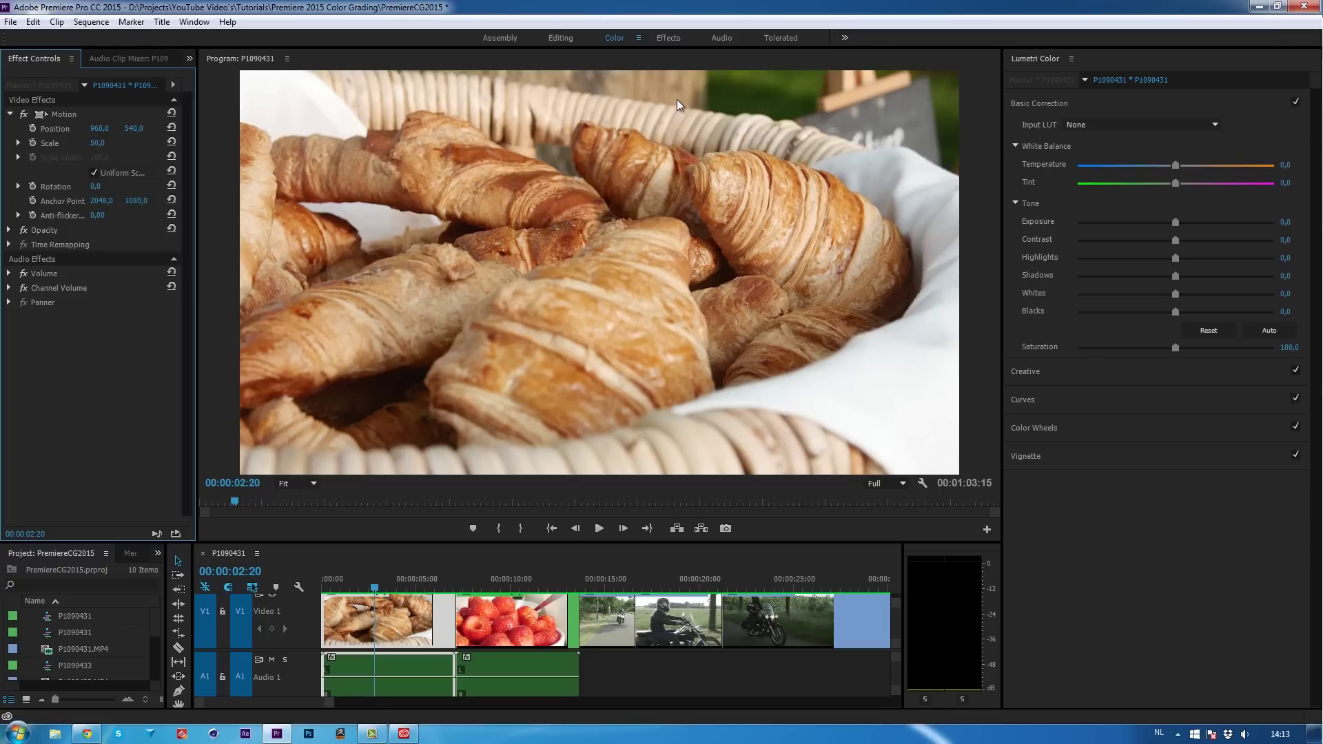
- Select the croissant clip and test a warmer Temperature before returning it to 0
left_click(511, 619)
left_click(428, 626)
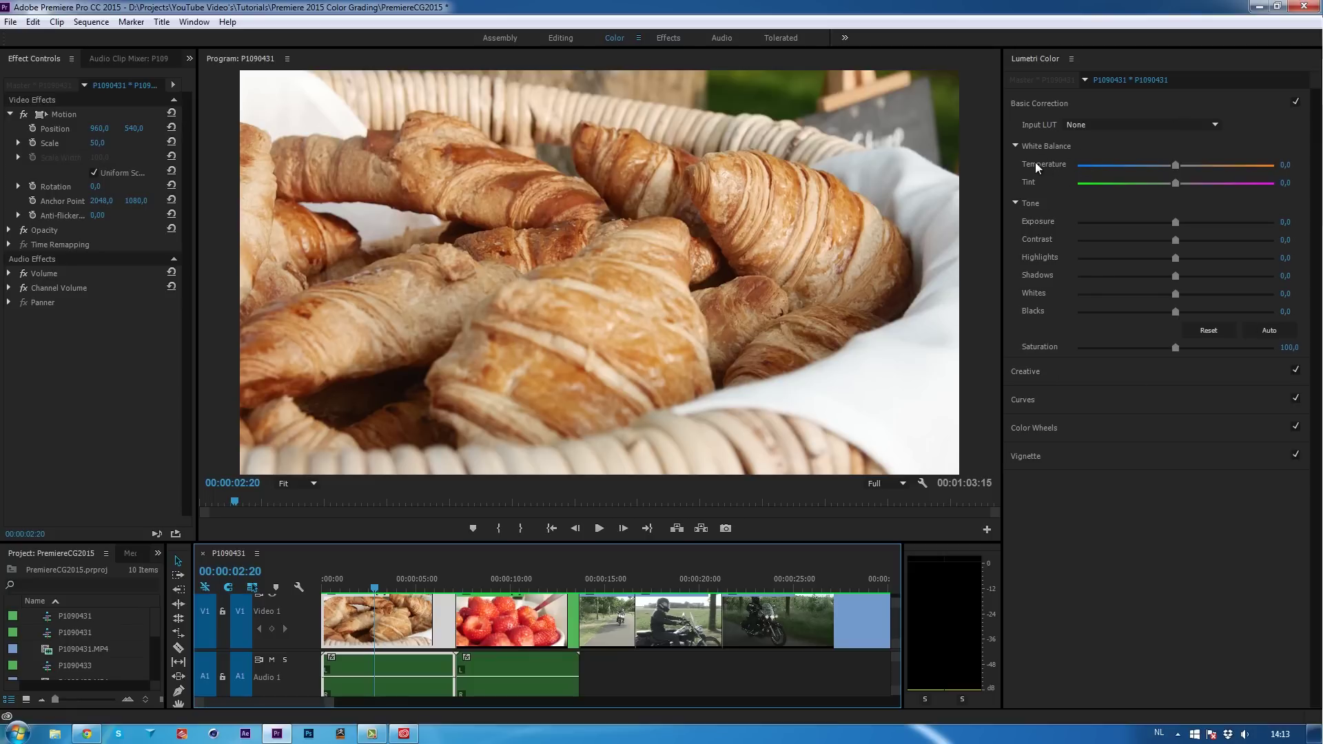
mouse_move(1176, 165)
left_mouse_down()
mouse_move(1191, 167)
mouse_move(1118, 171)
mouse_move(1192, 182)
left_mouse_up()
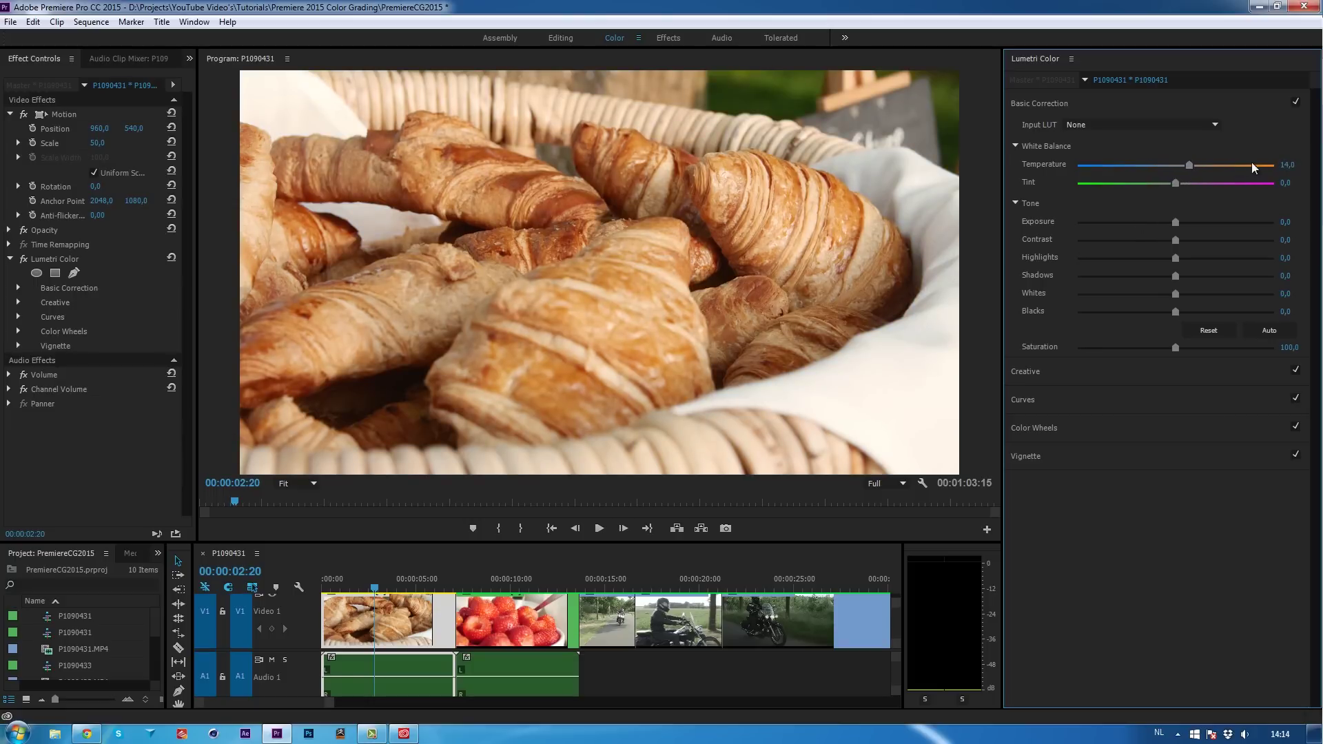
left_click_drag(1192, 164, 1180, 184)
left_click(1086, 126)
left_click(1094, 169)
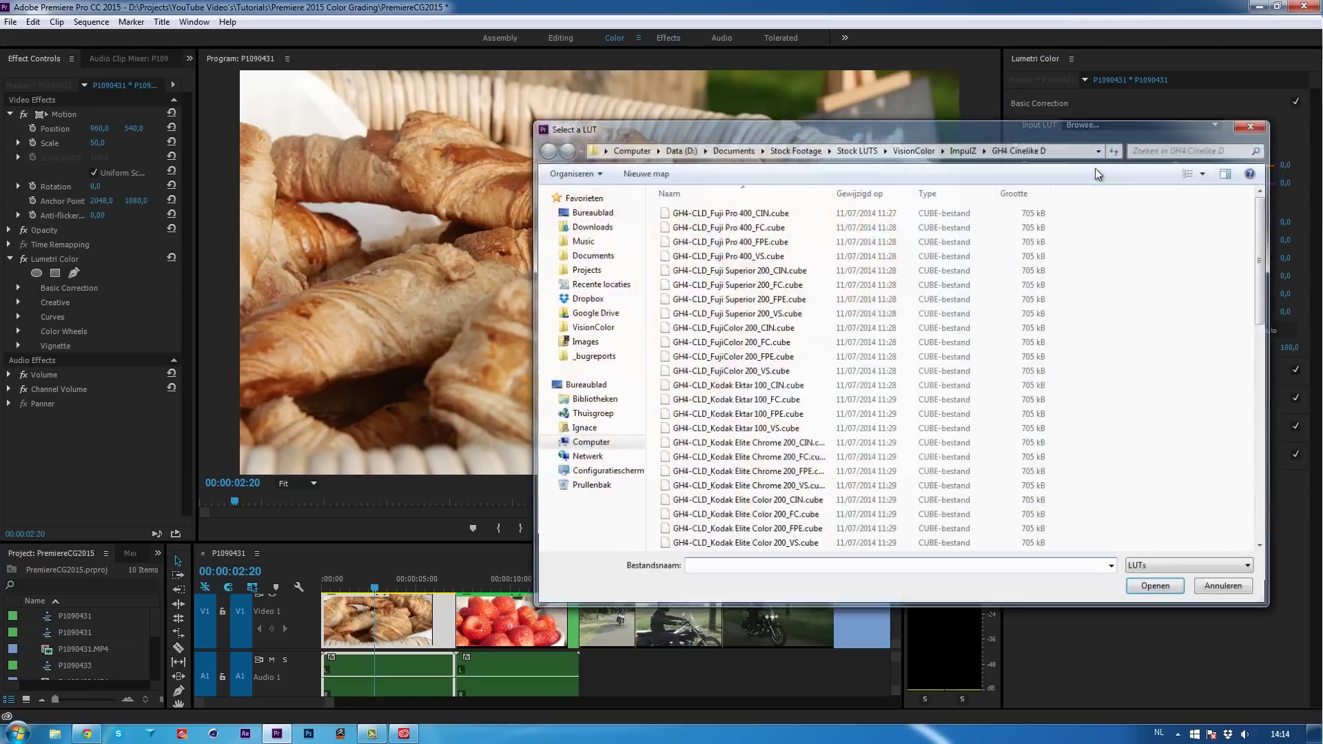
key("Escape")
left_click(1086, 126)
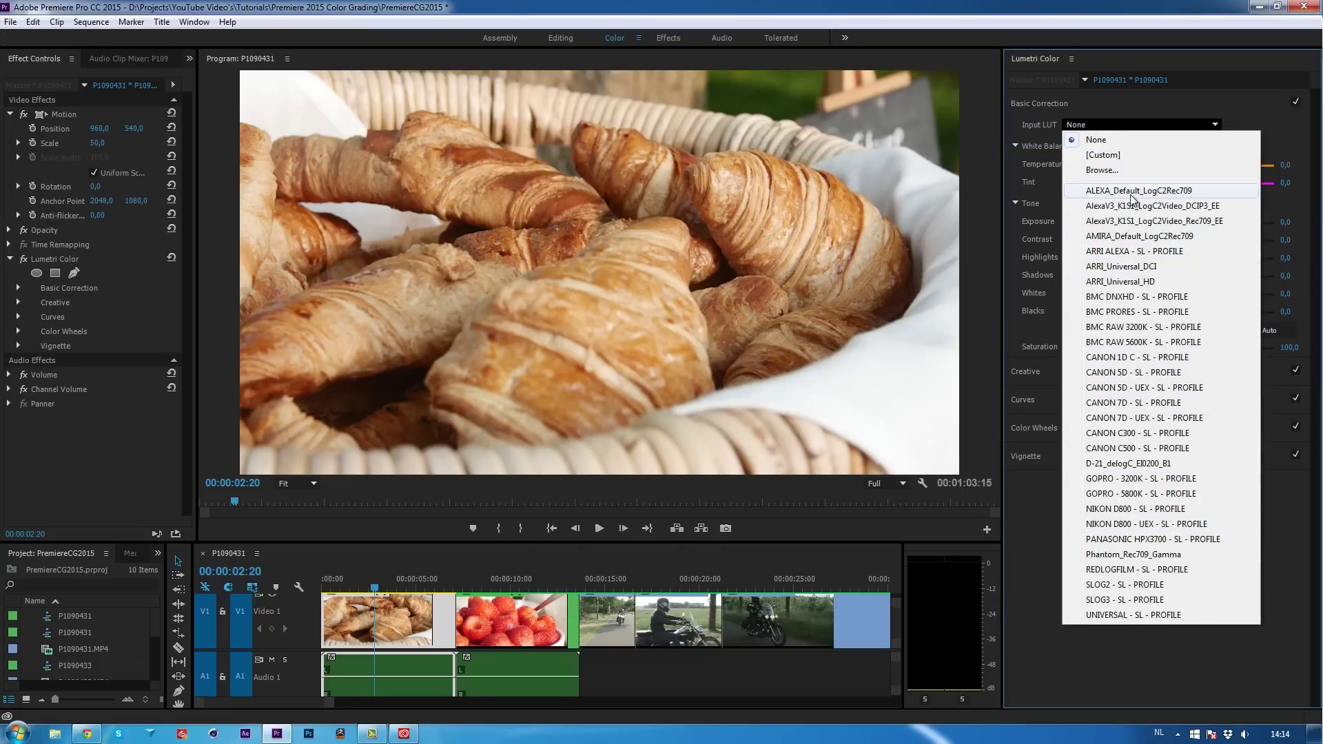
left_click(1102, 171)
left_click_drag(1044, 136, 969, 117)
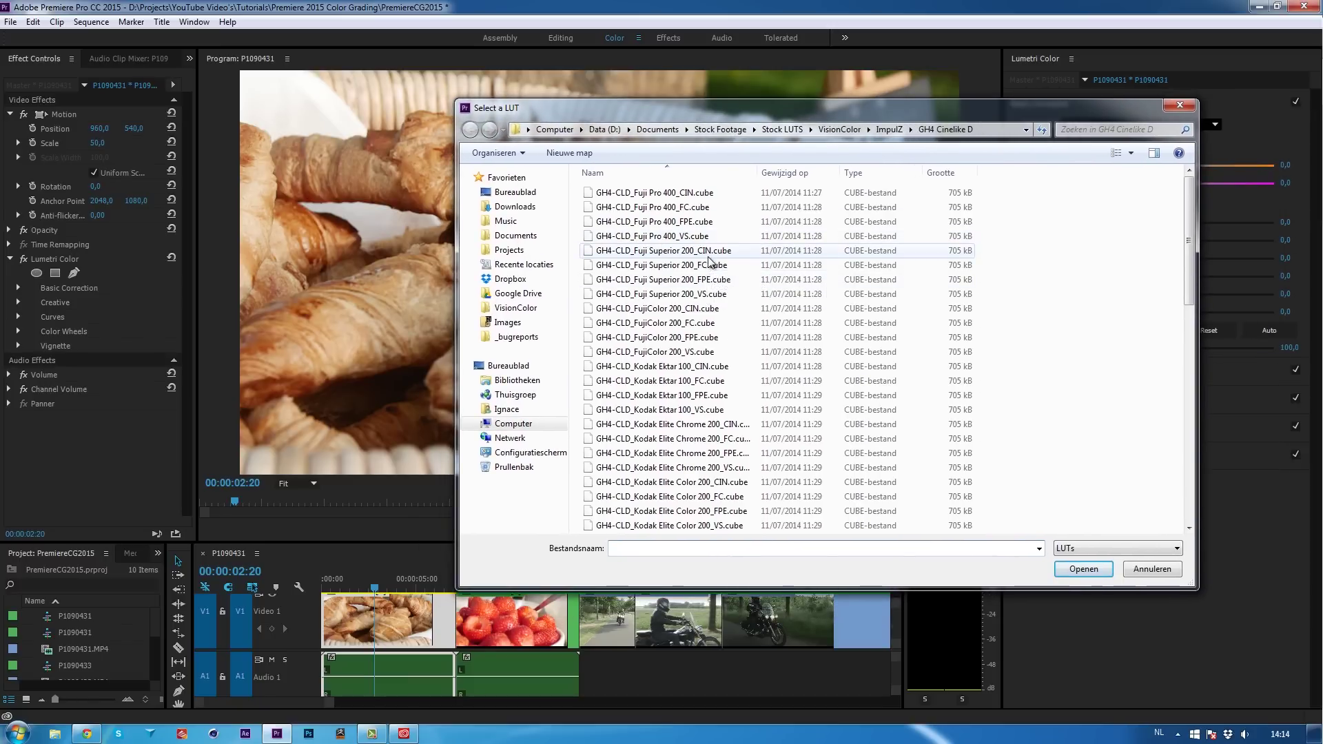
left_click(686, 209)
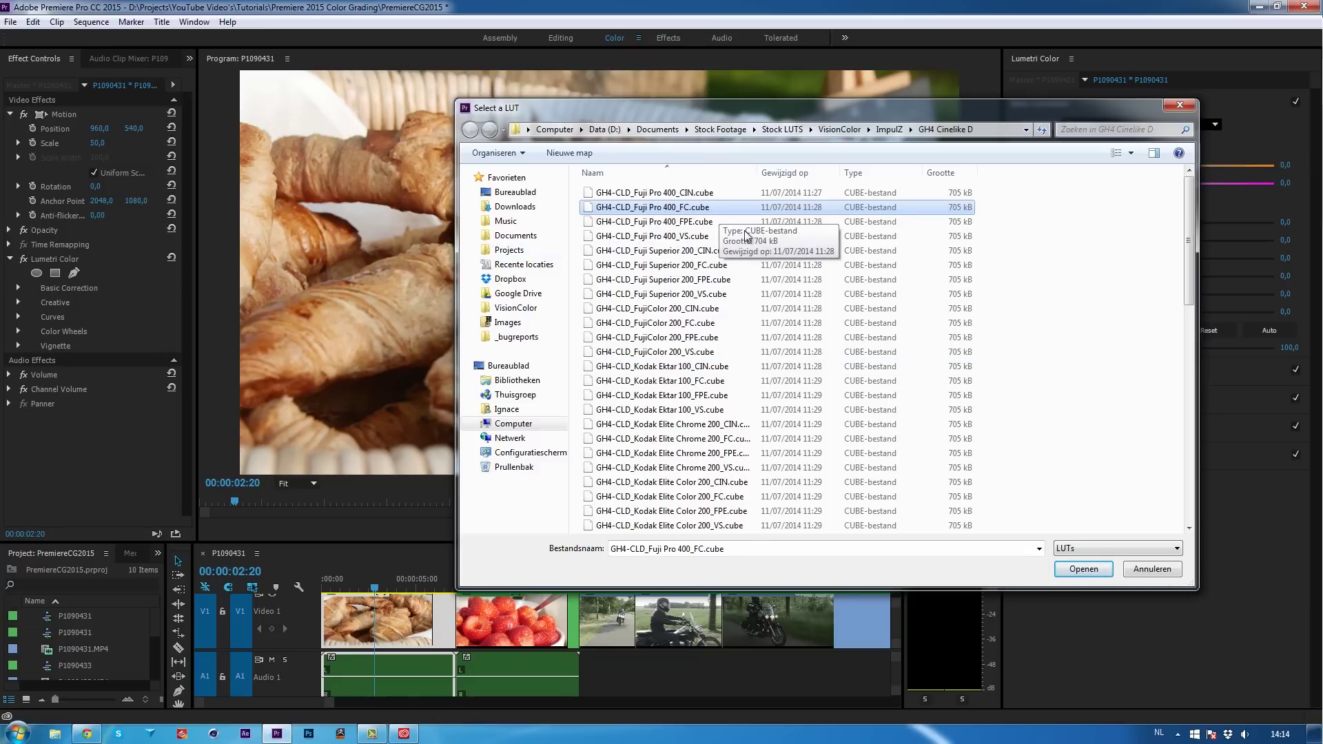
left_click(1086, 573)
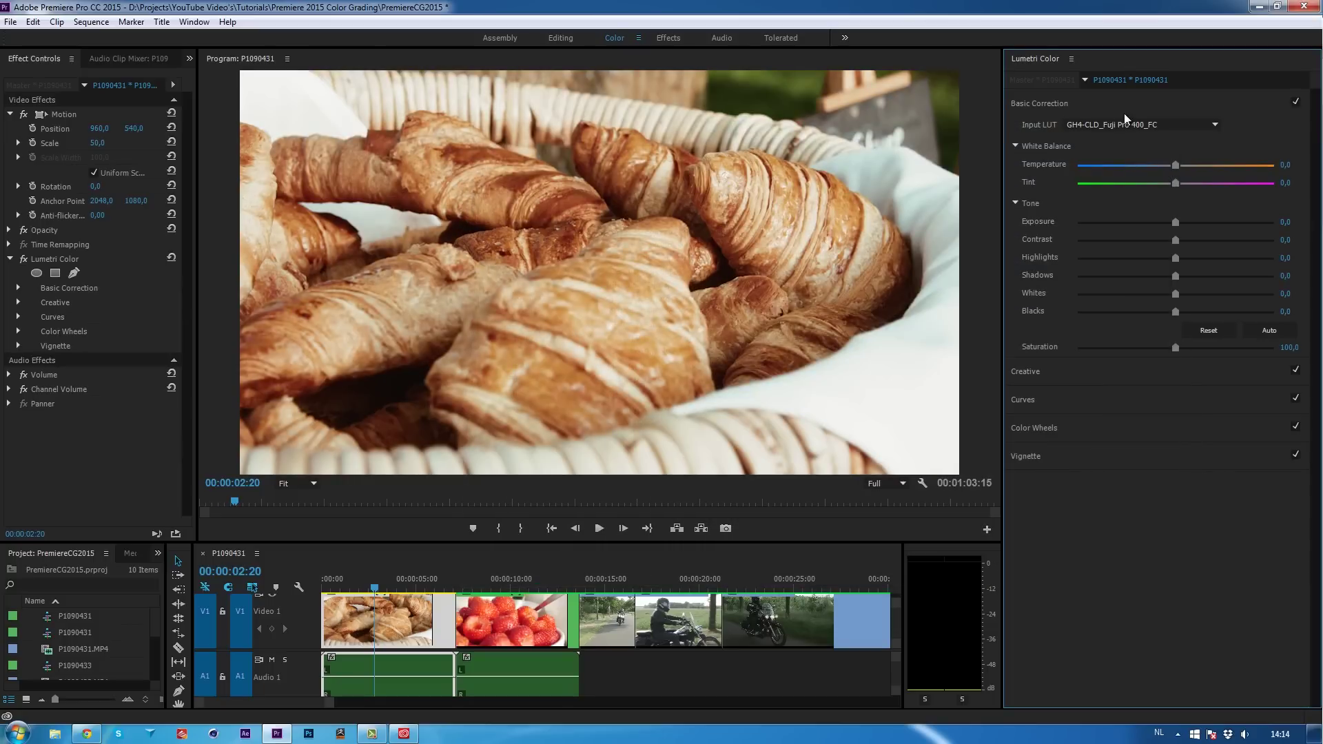
left_click(1125, 120)
left_click(1096, 168)
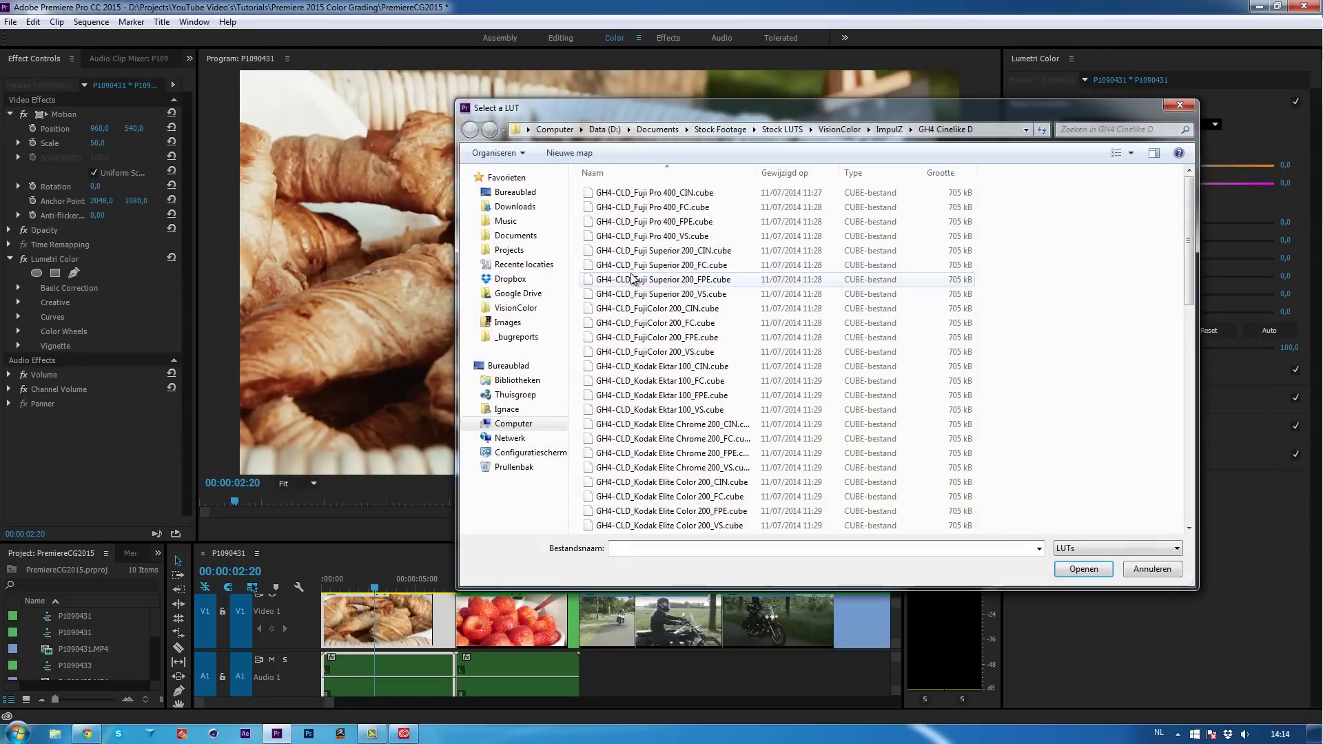
left_click(682, 266)
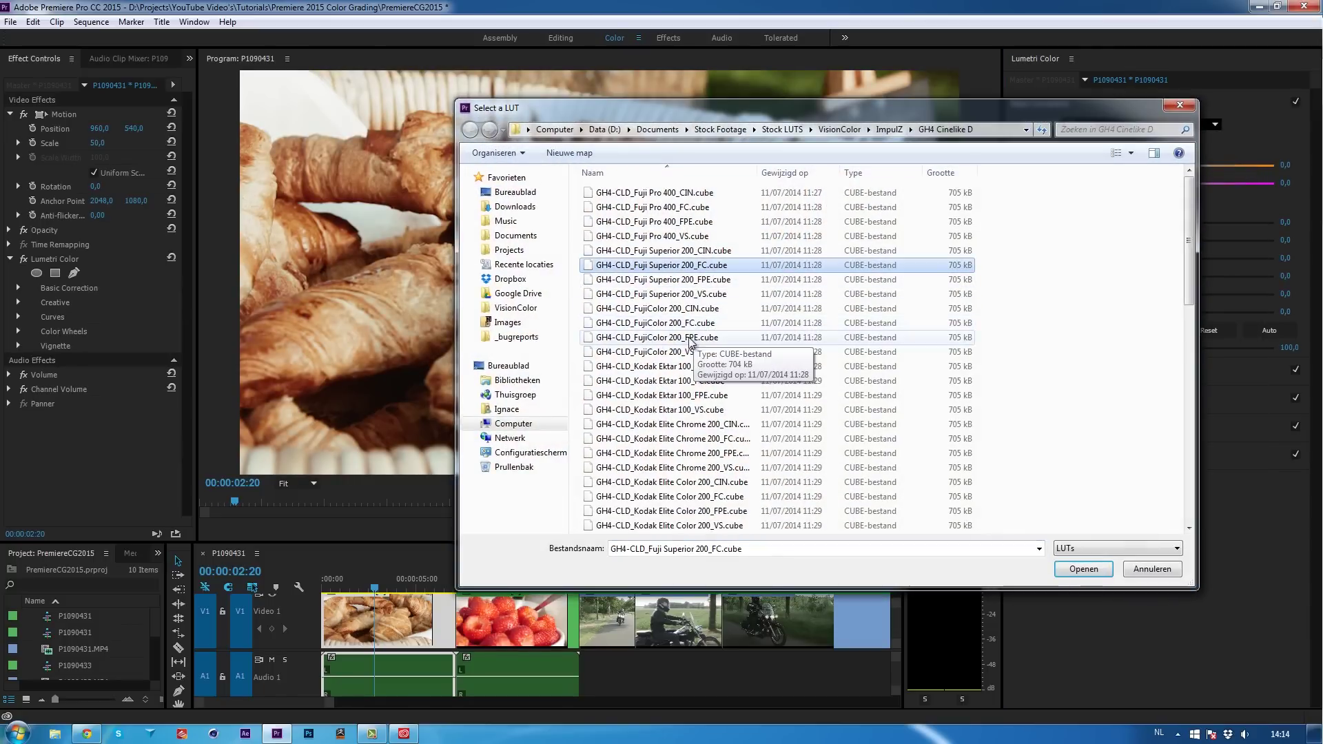
left_click(689, 323)
left_click(1072, 572)
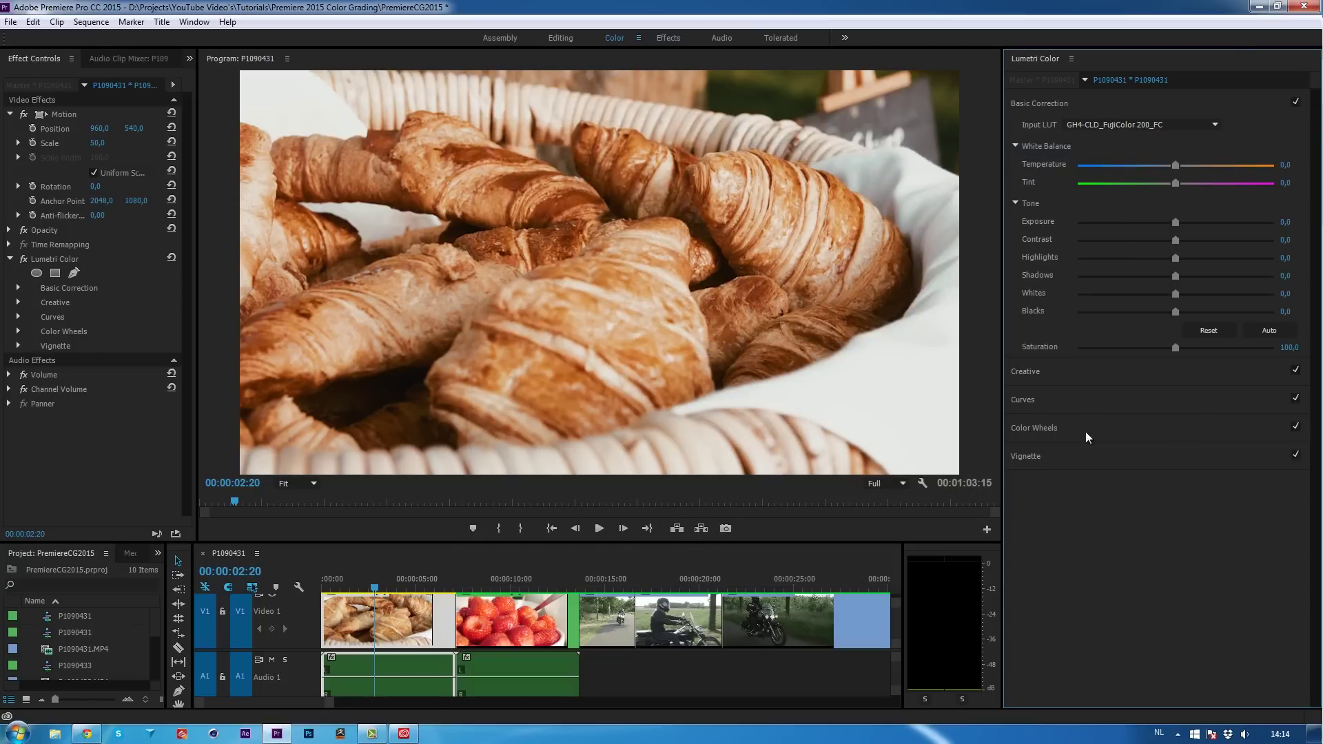
left_click(1118, 123)
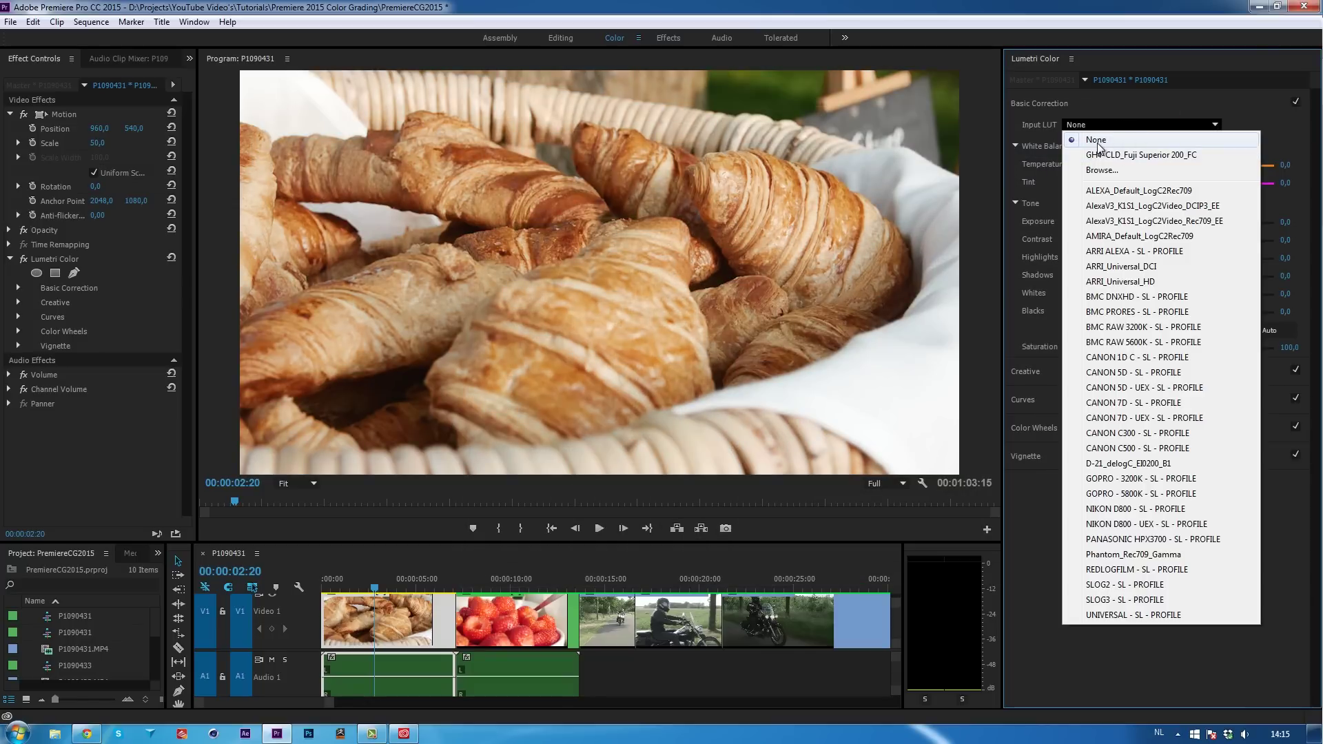
- Leave Input LUT empty, warm Temperature to 14,7, reset Tint to 0, and lower Exposure to about -0,4
left_click(1098, 142)
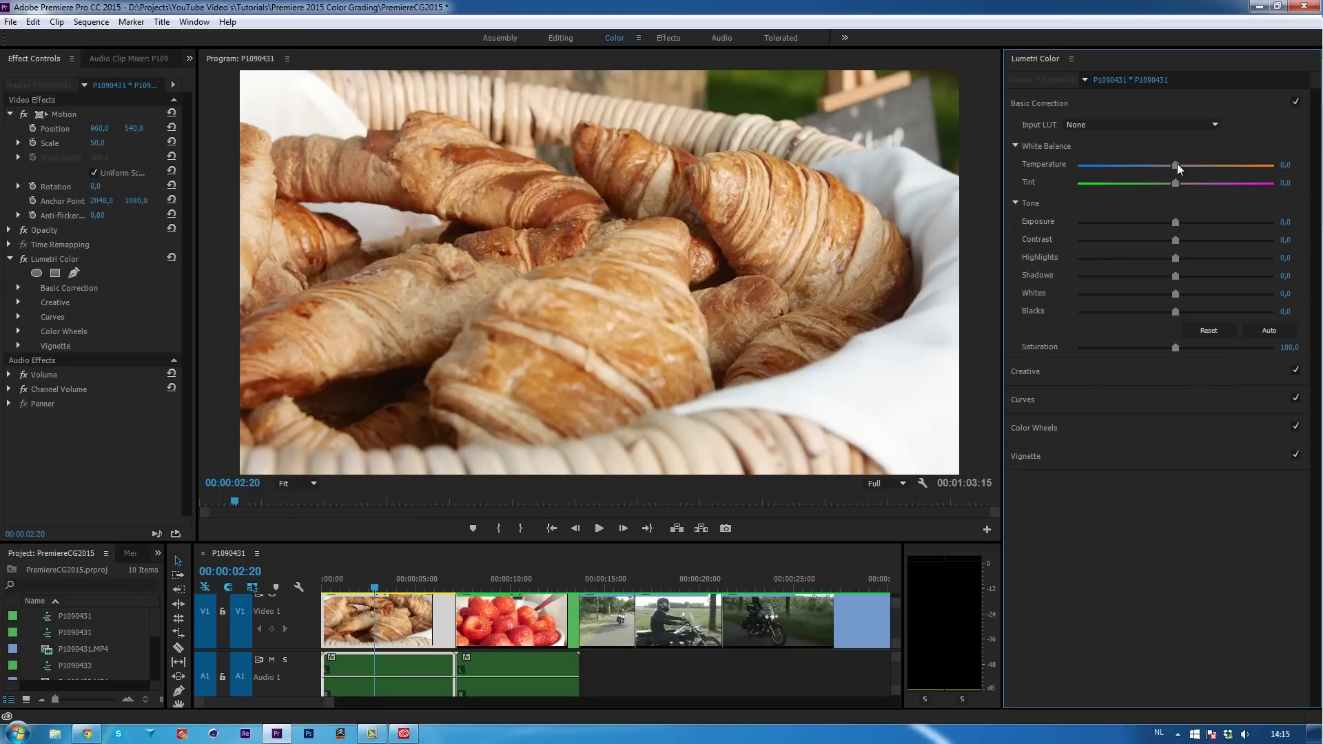
left_click_drag(1176, 164, 1186, 164)
mouse_move(1174, 183)
left_mouse_down()
mouse_move(1157, 180)
mouse_move(1190, 184)
left_mouse_up()
left_click(1286, 184)
type("0")
key("Return")
left_click_drag(1177, 222, 1175, 224)
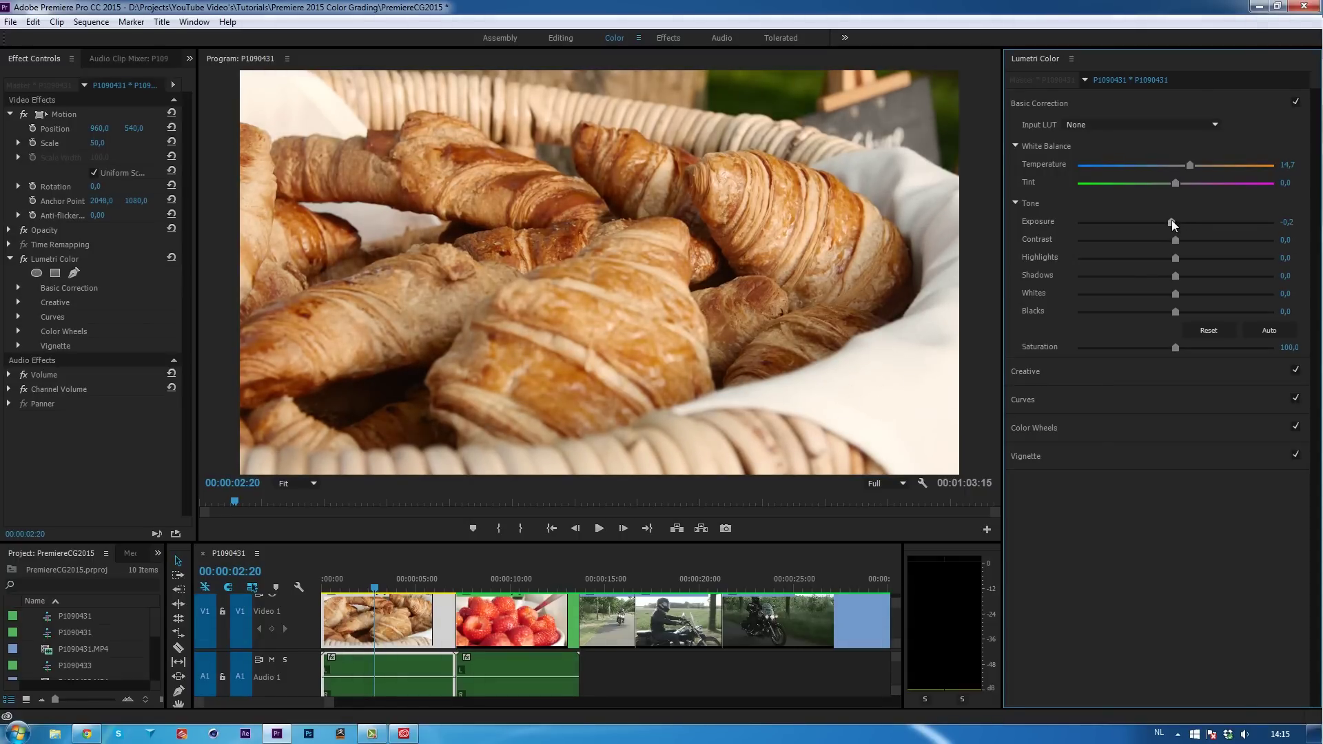
left_click_drag(1171, 222, 1065, 270)
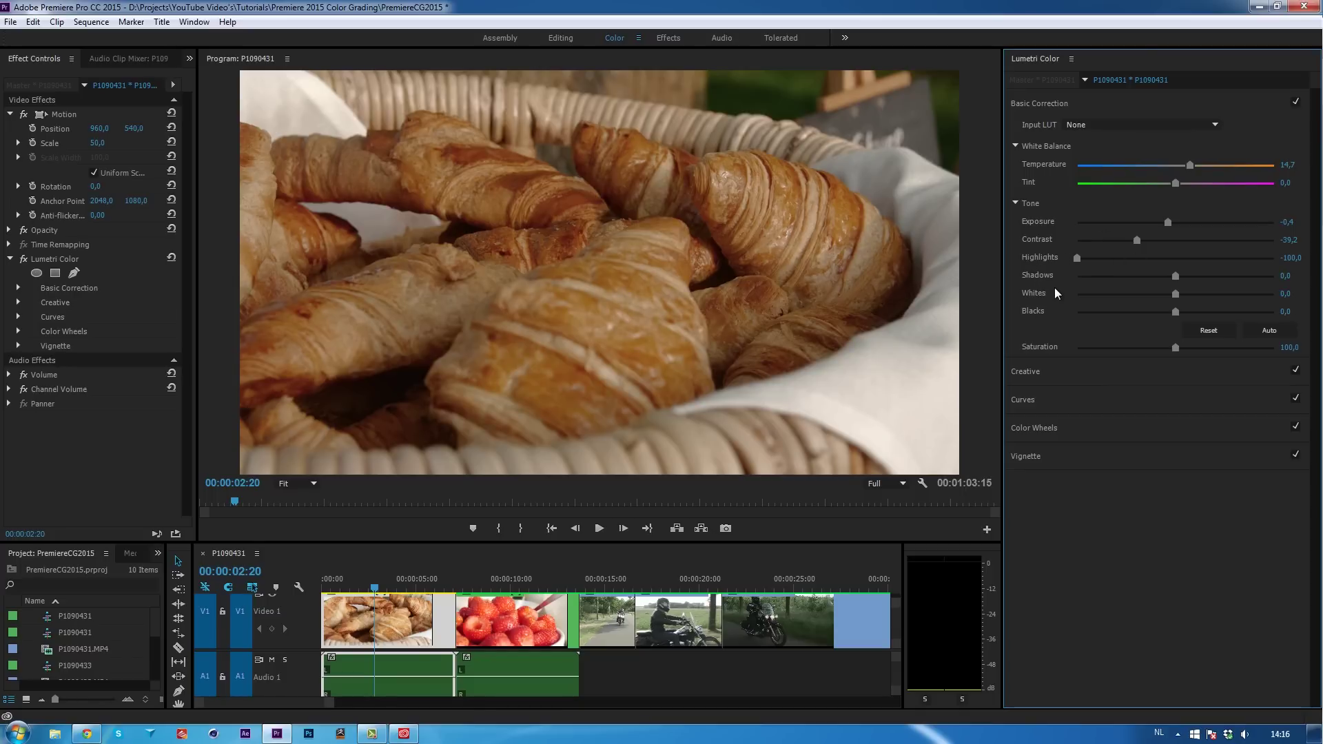
- Pull Highlights to -100, reset Whites to 0, and lift Shadows to 30,8
left_click_drag(1078, 258, 1160, 261)
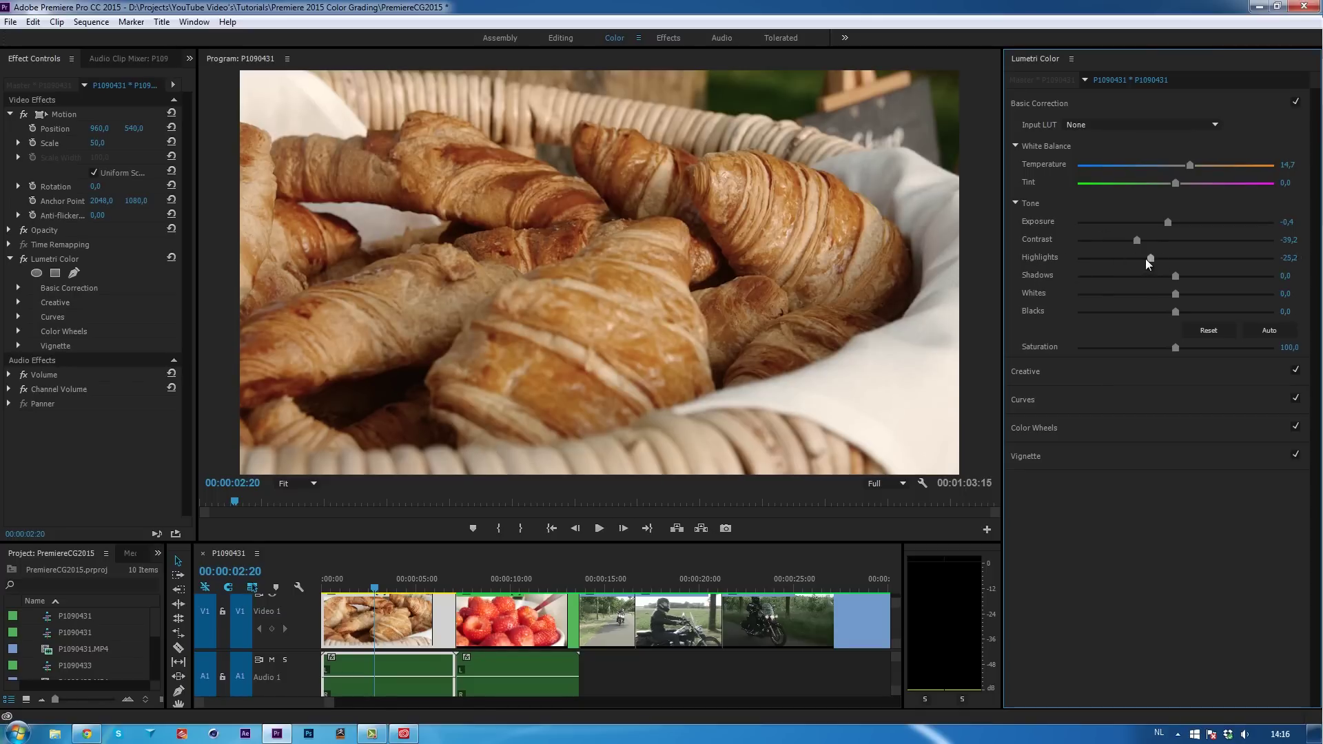
left_click_drag(1146, 258, 840, 366)
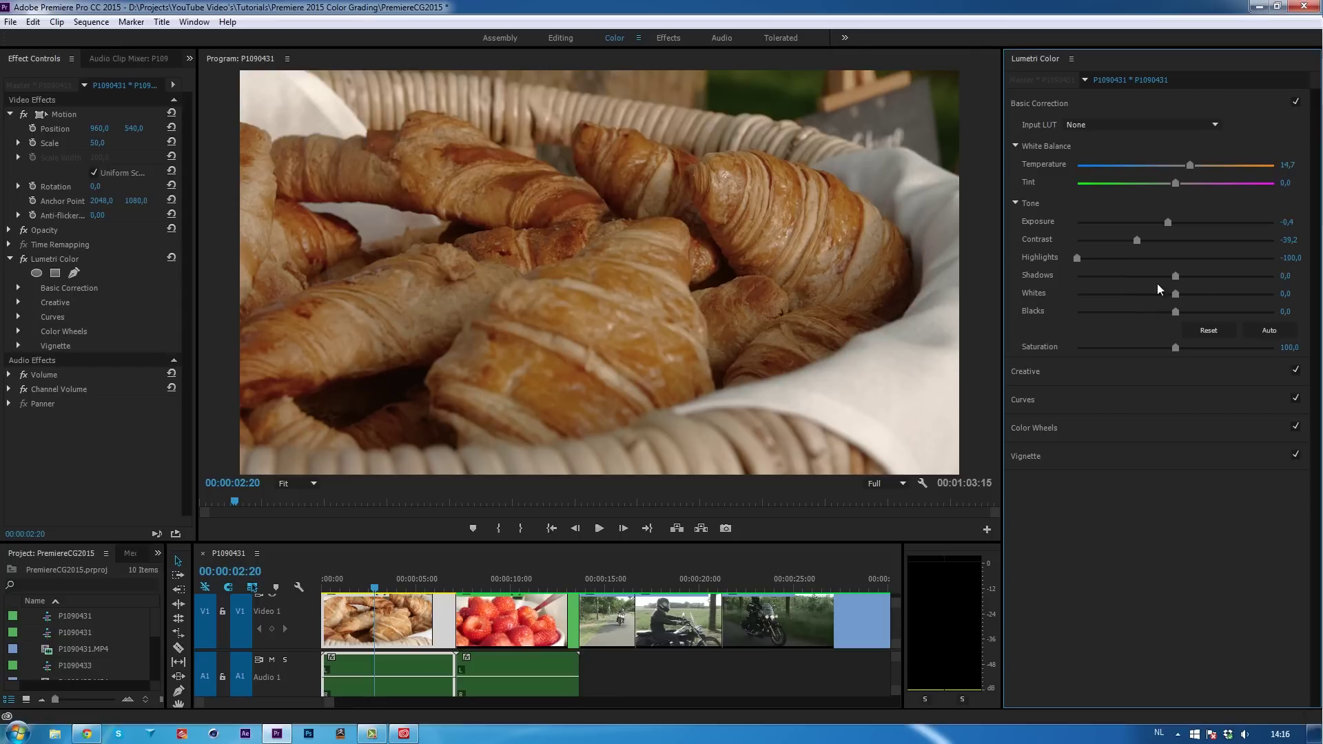
mouse_move(1176, 293)
left_mouse_down()
mouse_move(1060, 305)
mouse_move(1160, 301)
left_mouse_up()
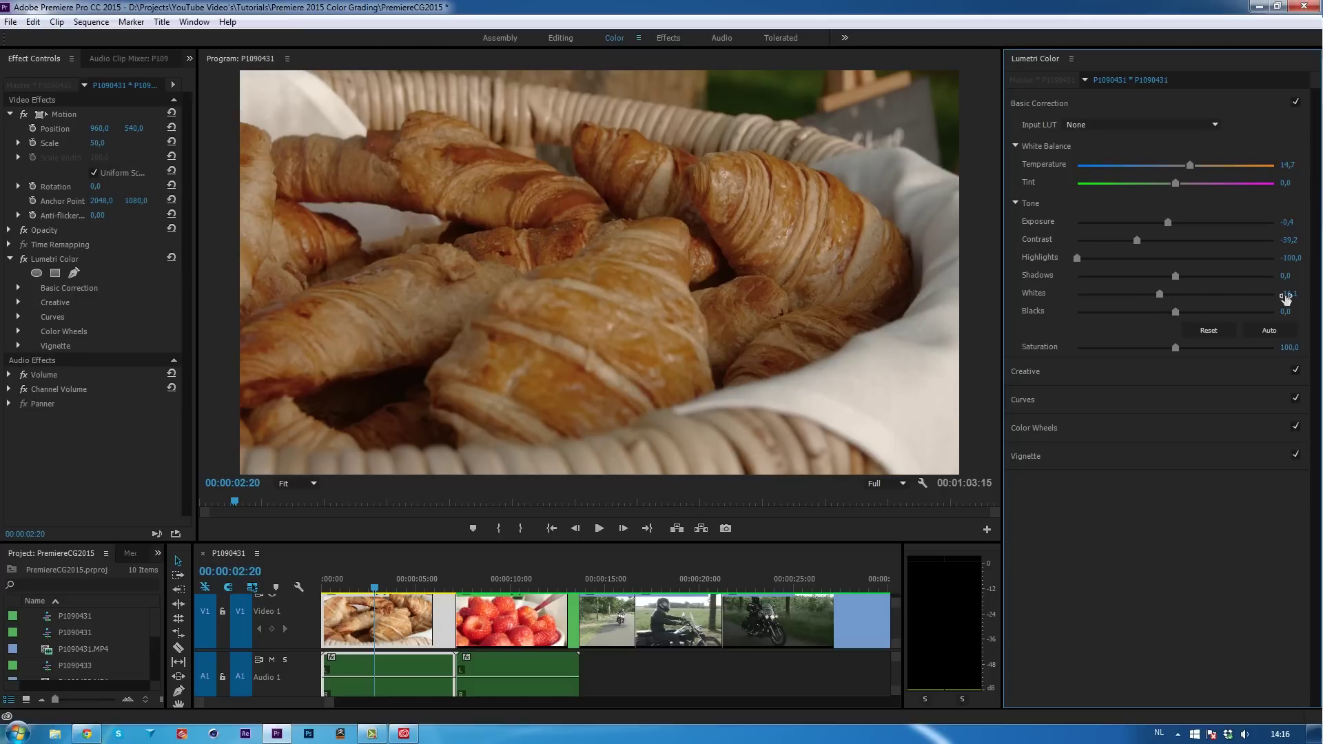
left_click(1286, 293)
double_click(1176, 297)
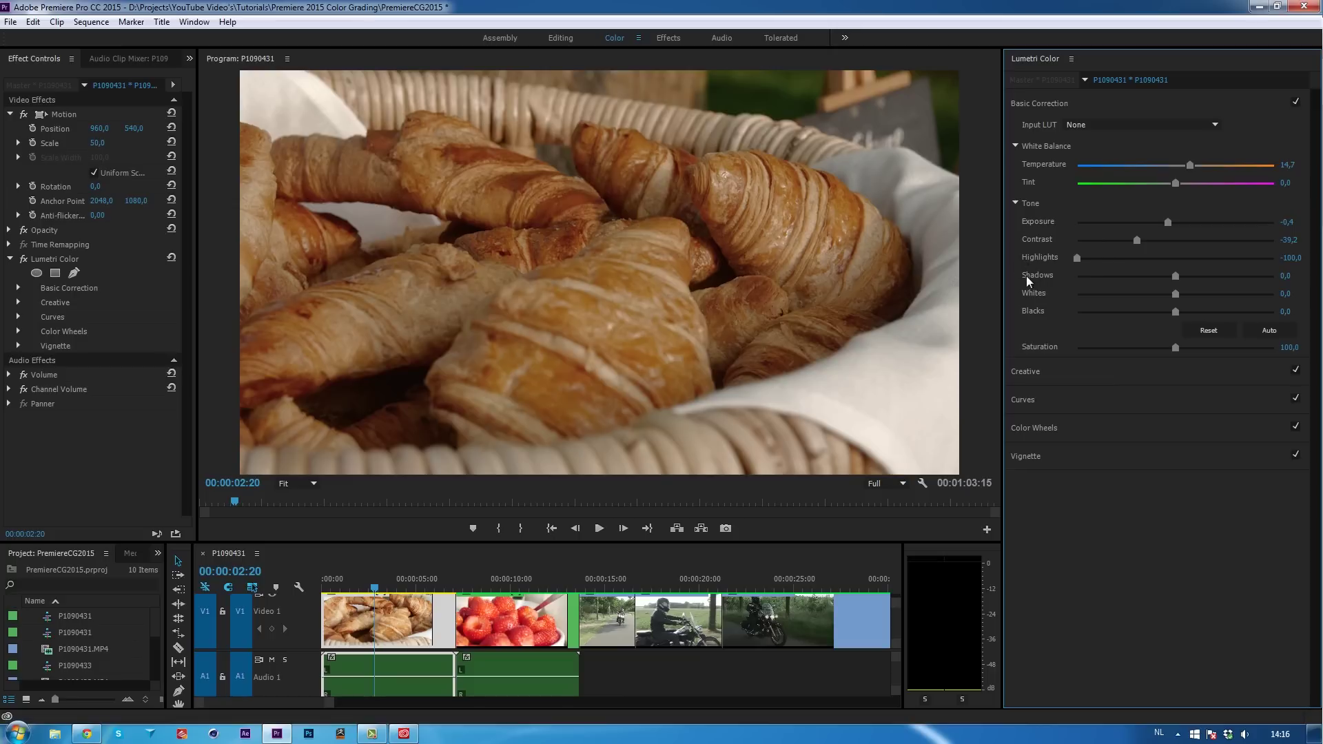
left_click_drag(1180, 276, 1219, 276)
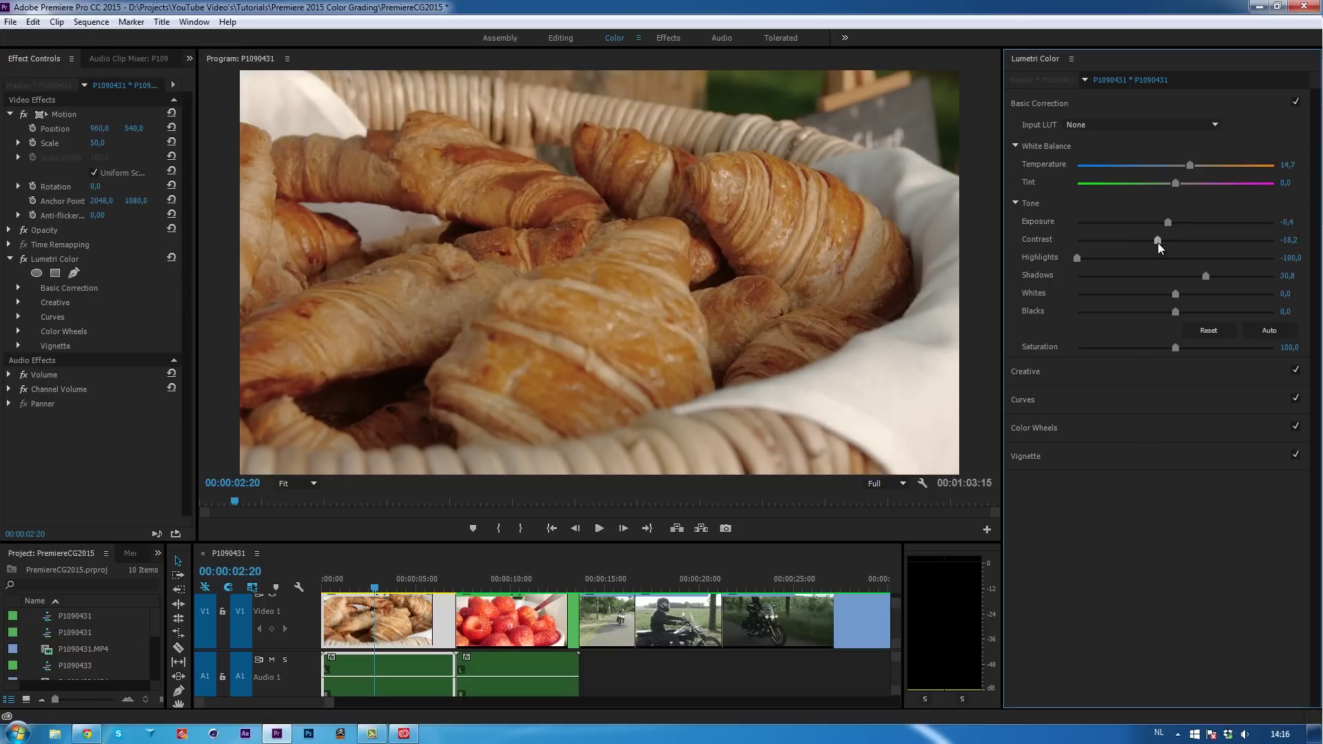
- Try the CineSpace, Fuji F125 Kodak 2395 and Gold Sport looks, settling on Blue Ice
left_click(1059, 376)
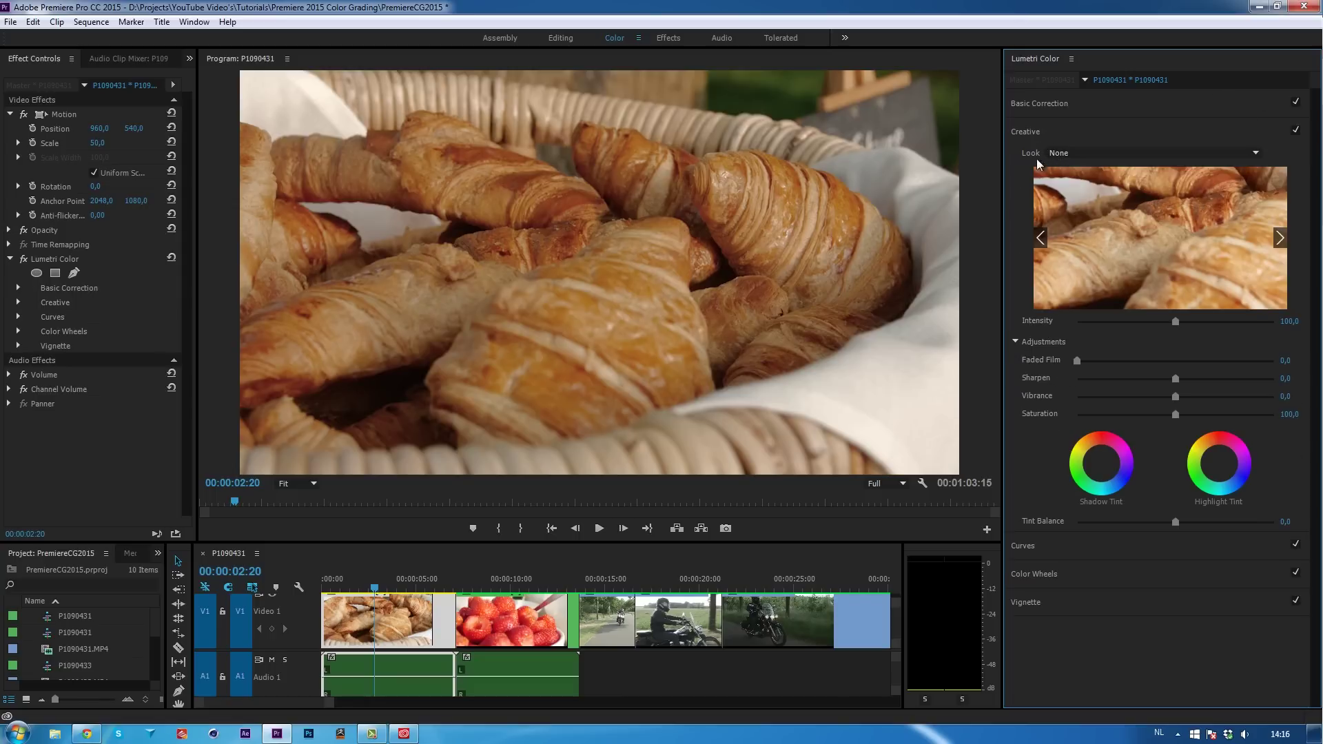
left_click(1075, 152)
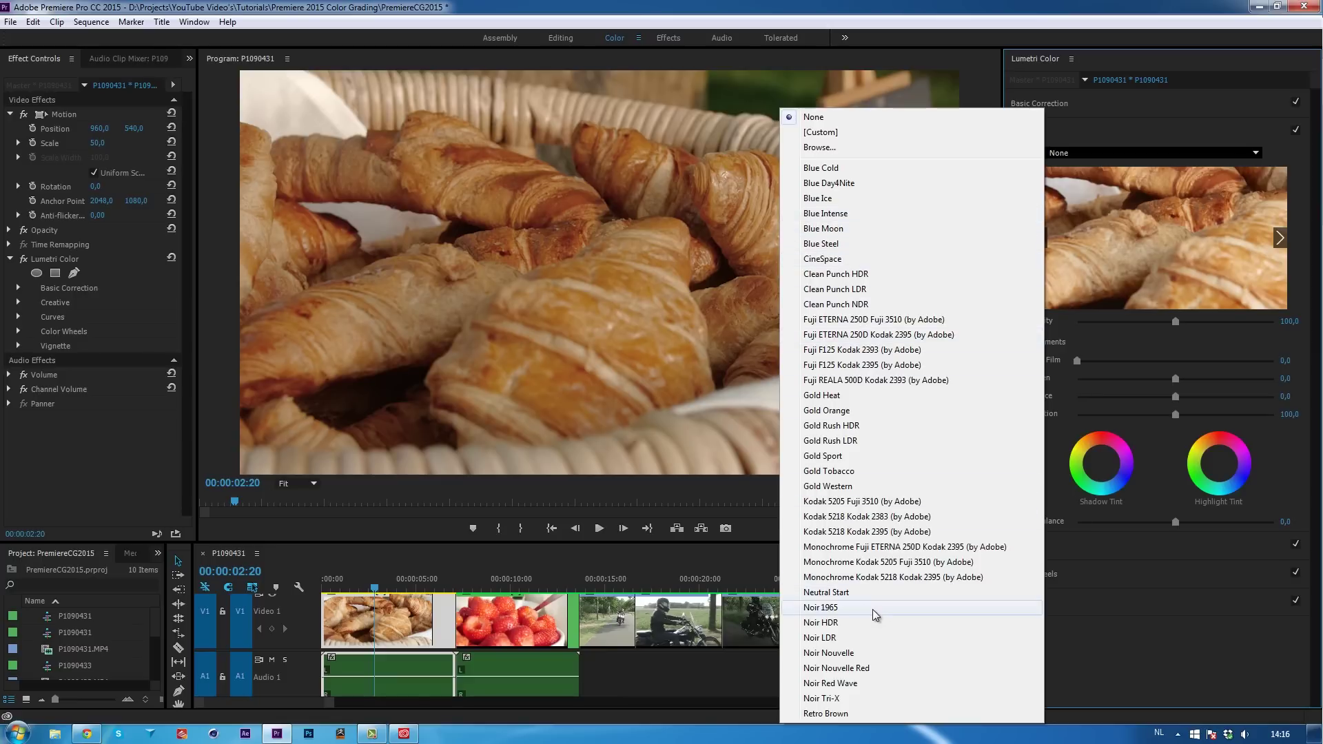
left_click(828, 266)
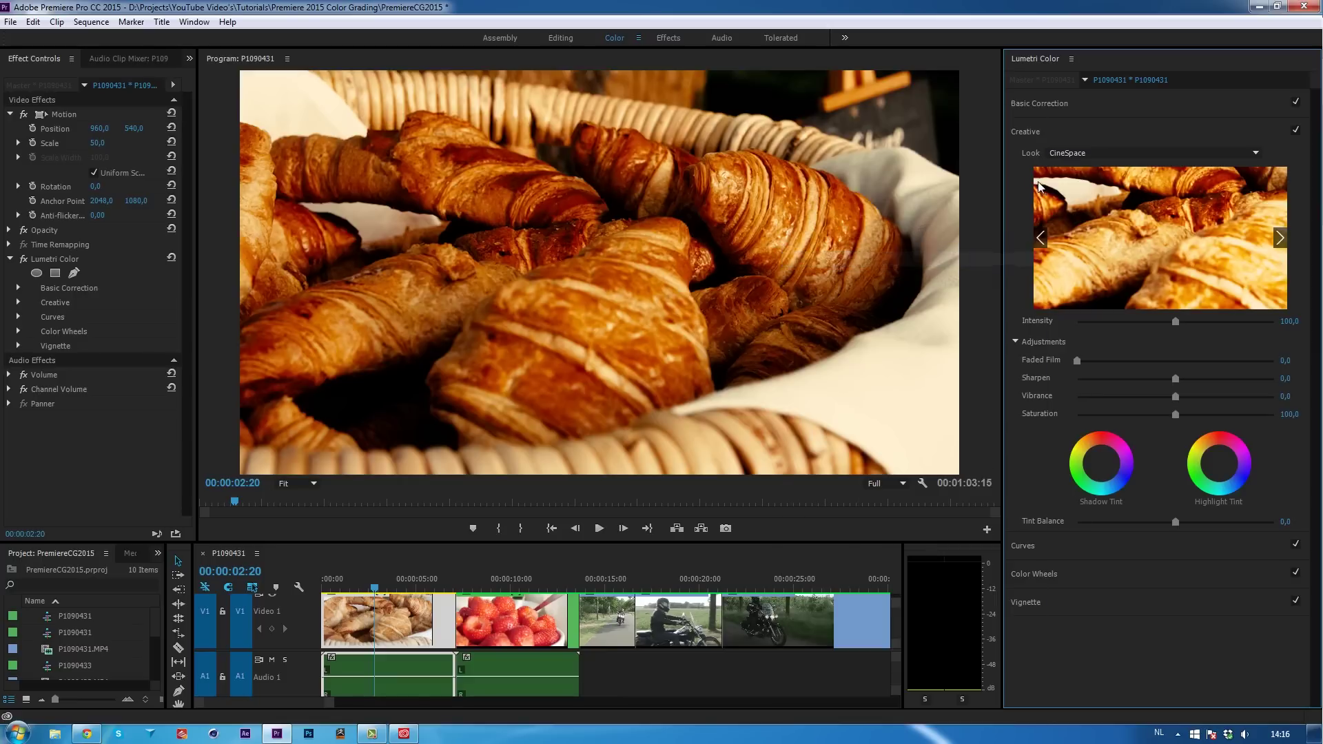
left_click(1152, 152)
left_click(890, 364)
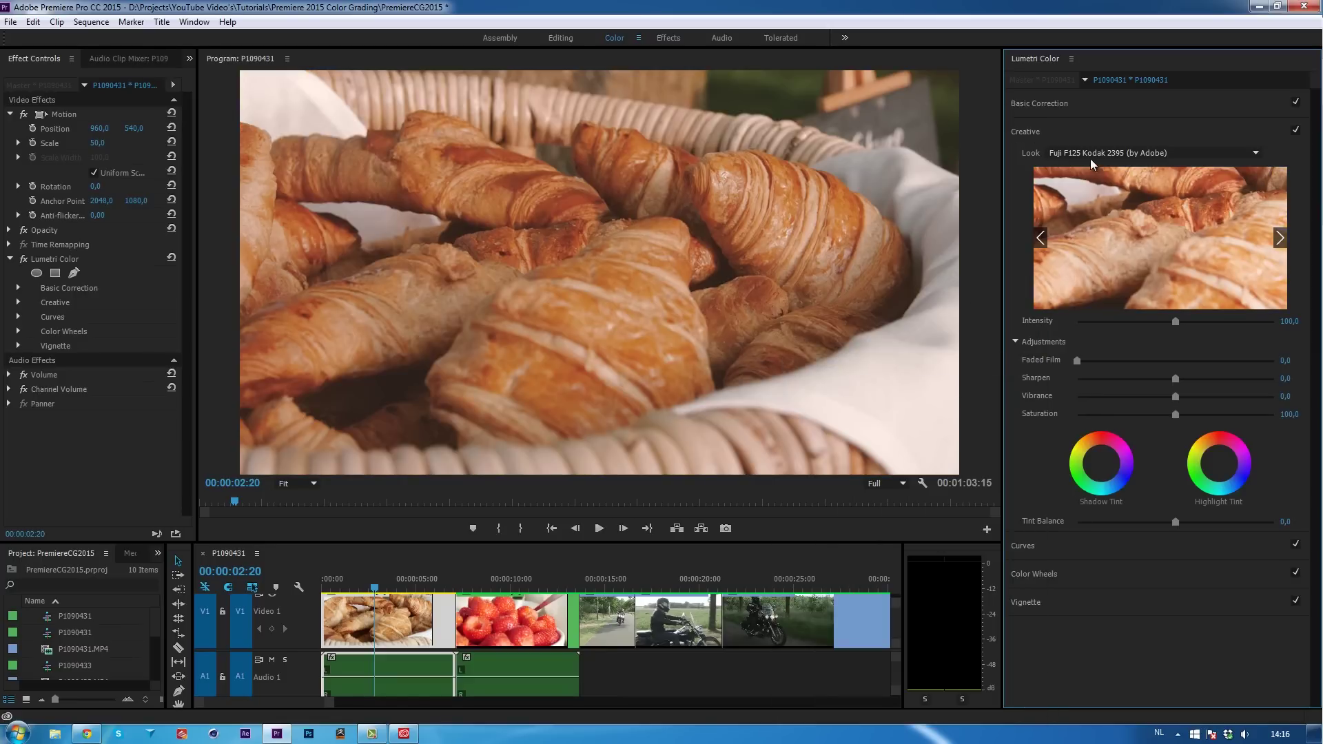
left_click(1089, 153)
left_click(841, 452)
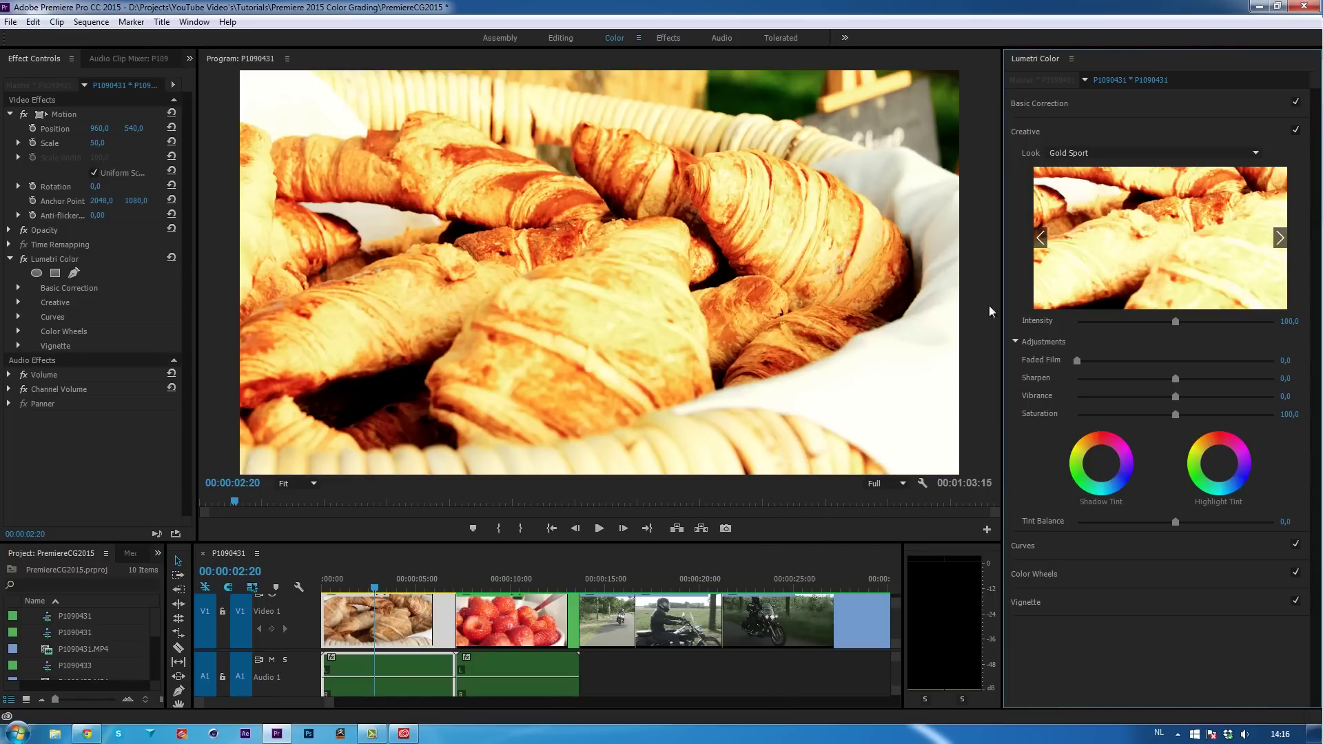
left_click(1081, 154)
left_click(821, 200)
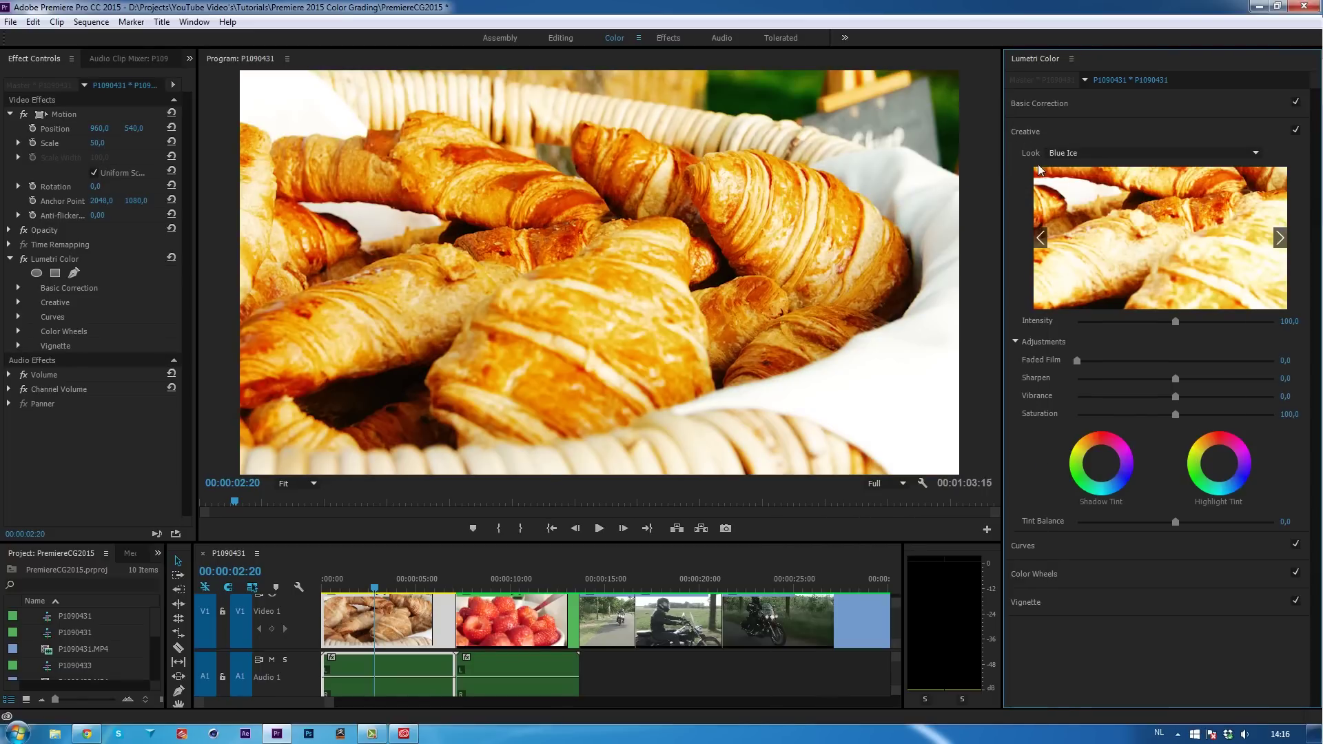
left_click(1079, 153)
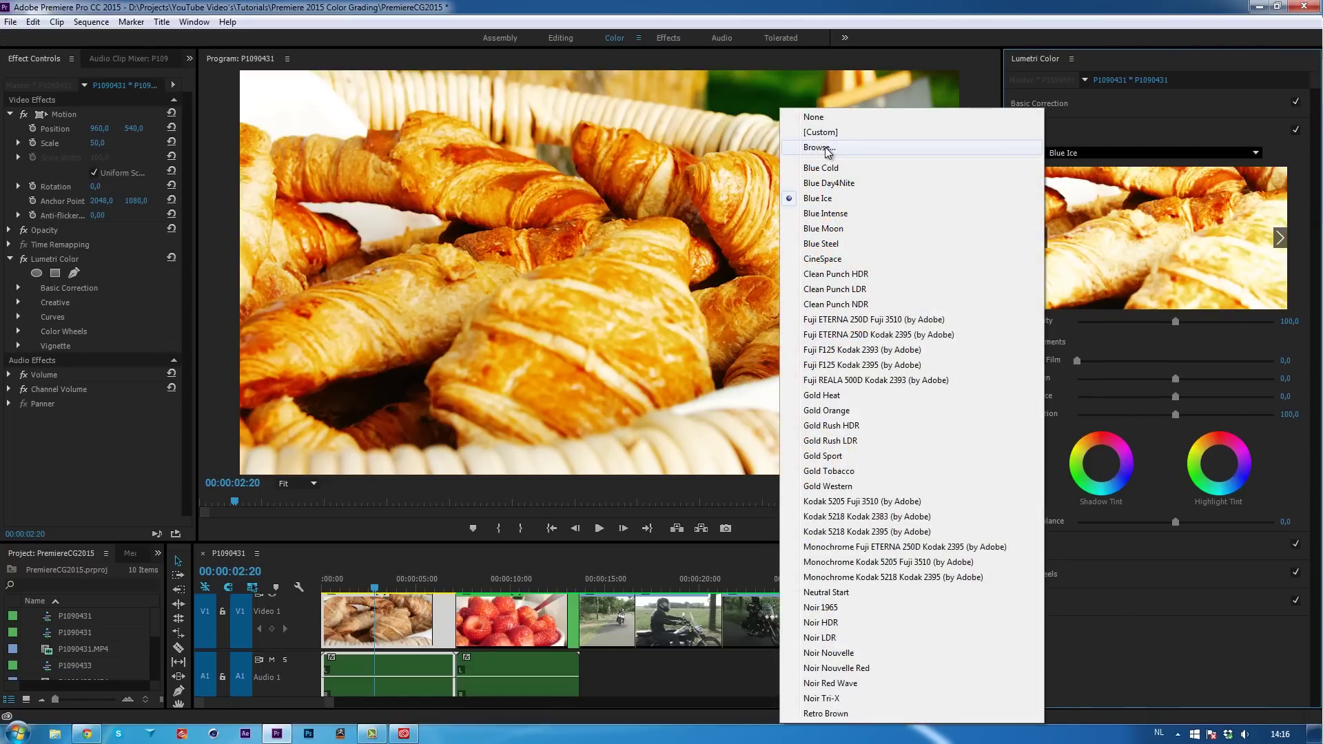
- Load the external KDX - Rec.709.cube file as the croissant's creative look
left_click(820, 148)
left_click(1070, 152)
left_click(873, 147)
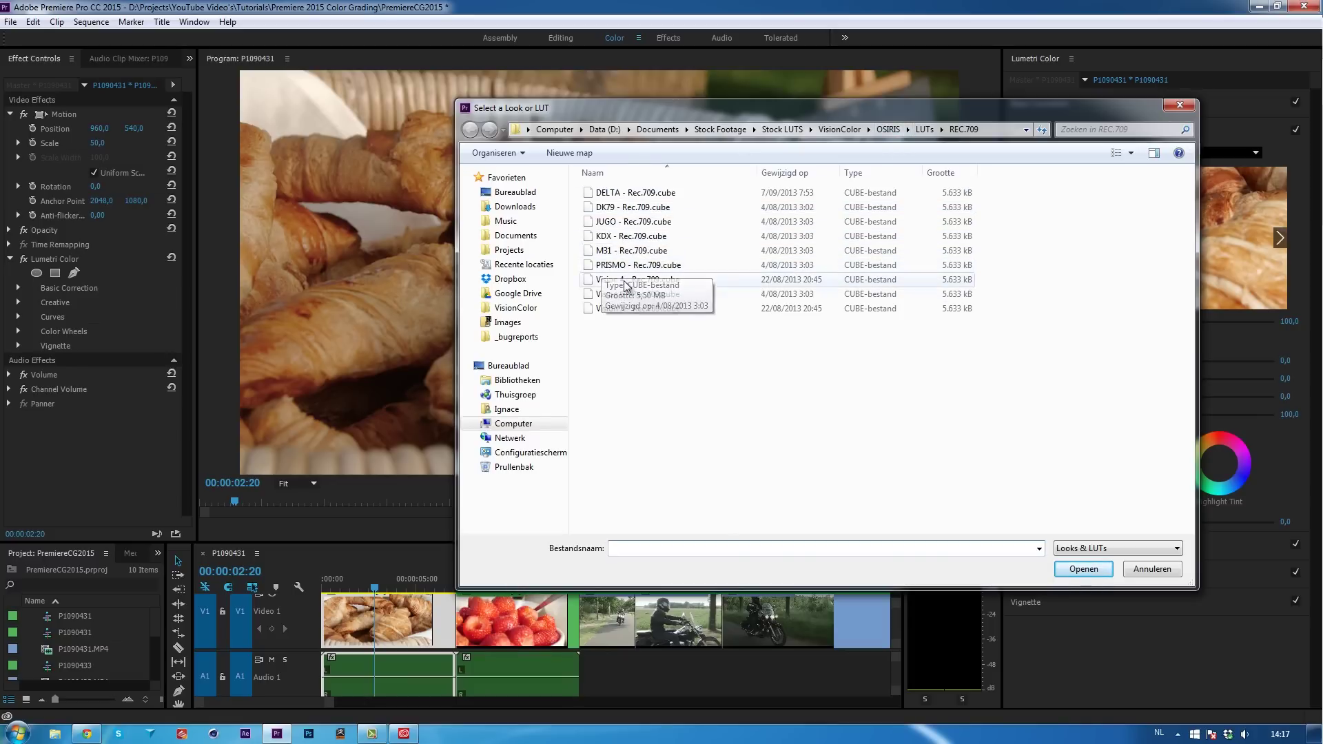
left_click(610, 238)
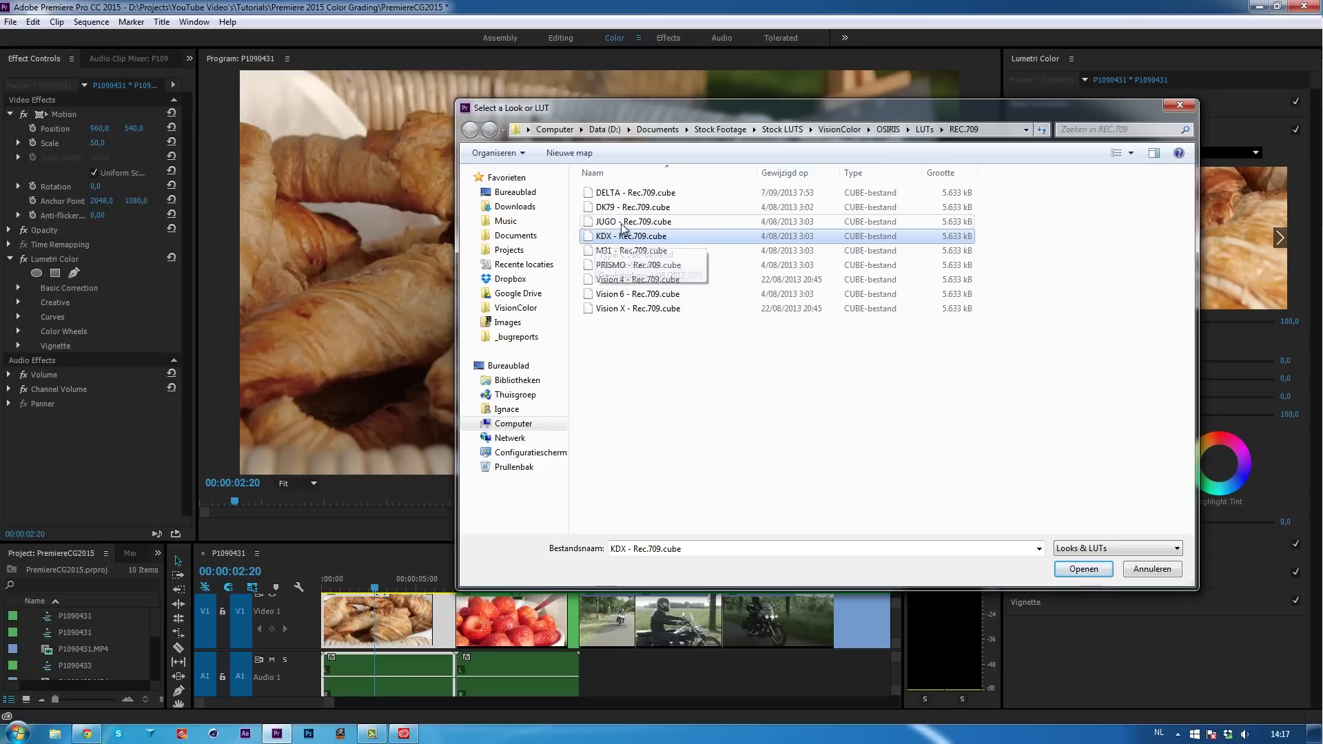
left_click(1091, 575)
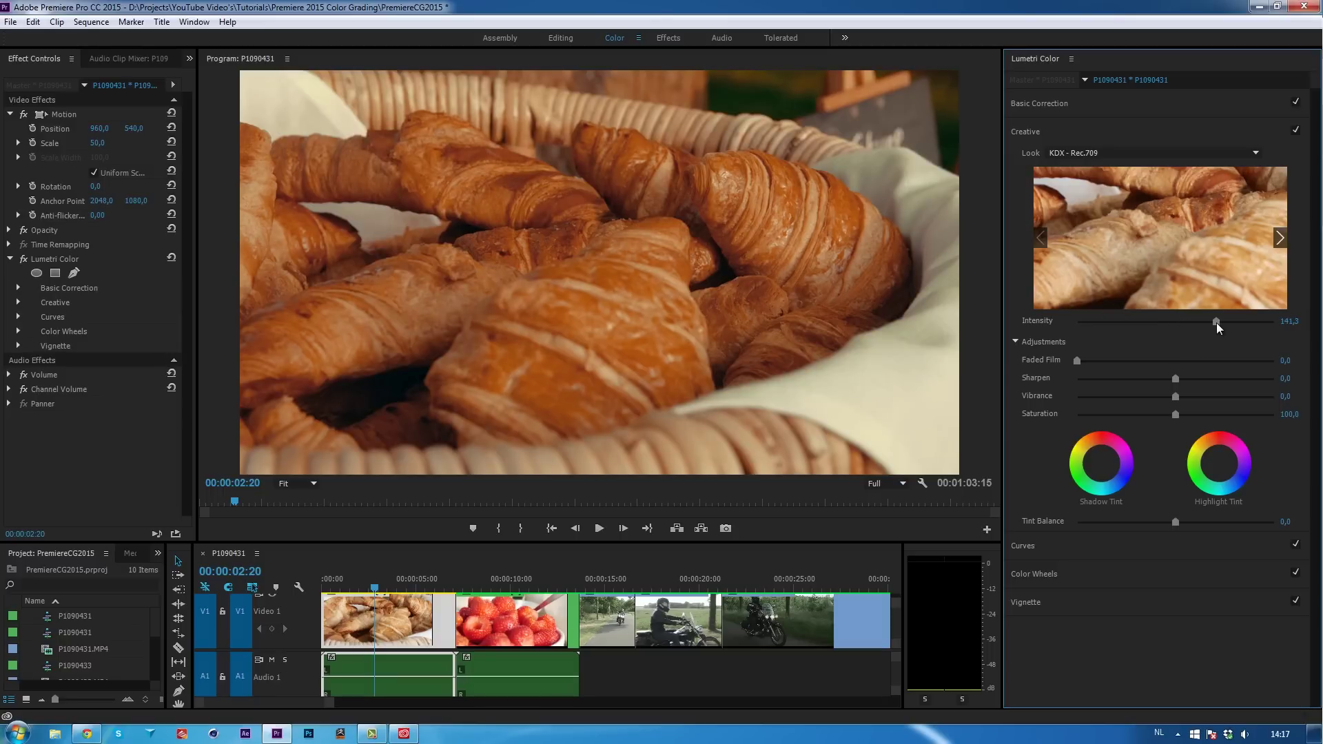
- Test look Intensity at 44,8 and 165,7, then scroll the look list toward Vision 4 - Rec.709
left_click(1109, 323)
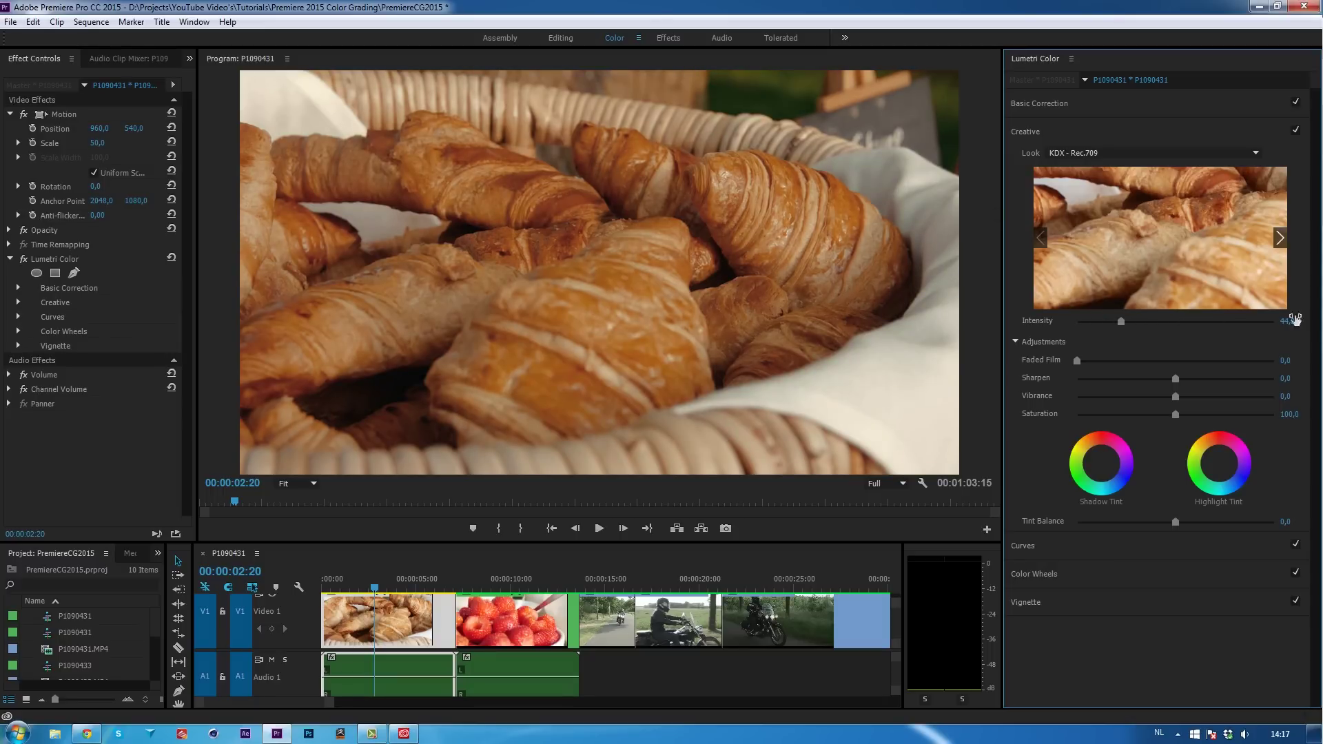
left_click(1240, 322)
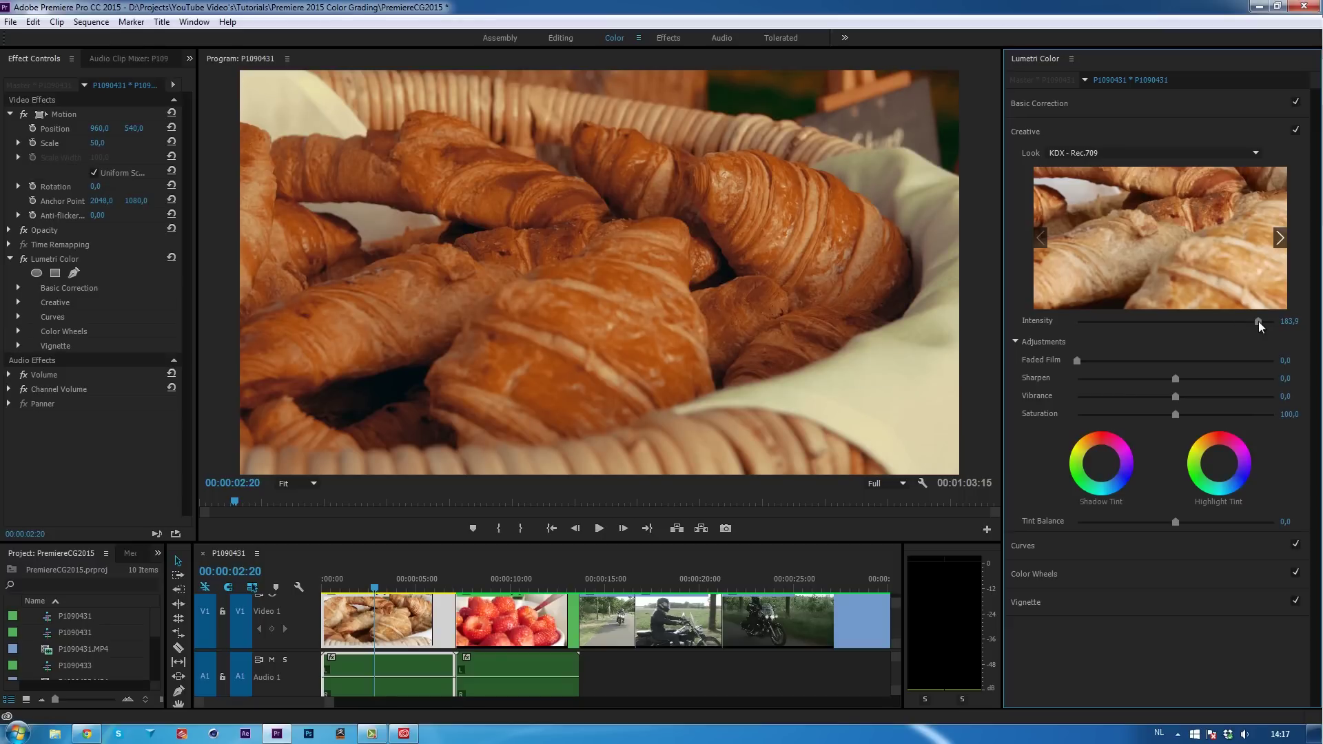
scroll(1096, 156, "down", 3)
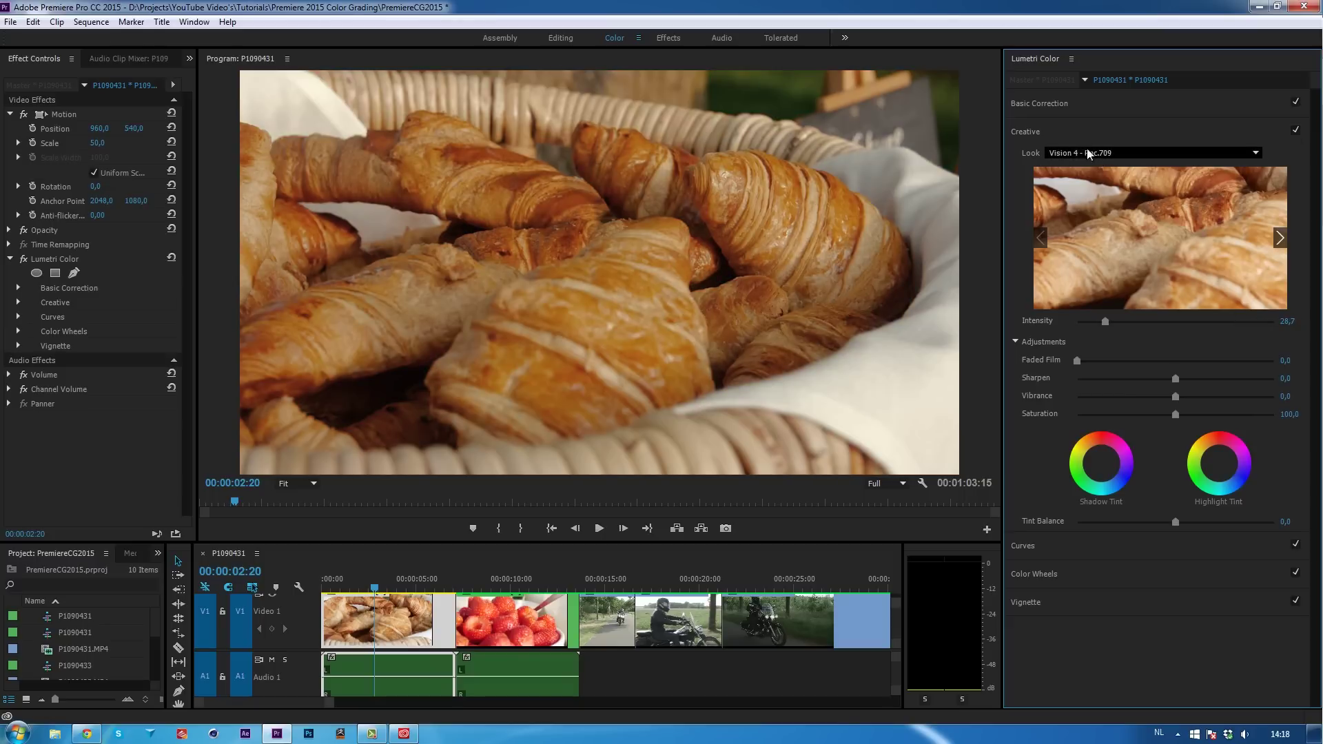
- Set the creative Look to None and add a light faded film, settling at Faded Film 12,6
left_click(1067, 157)
left_click(832, 115)
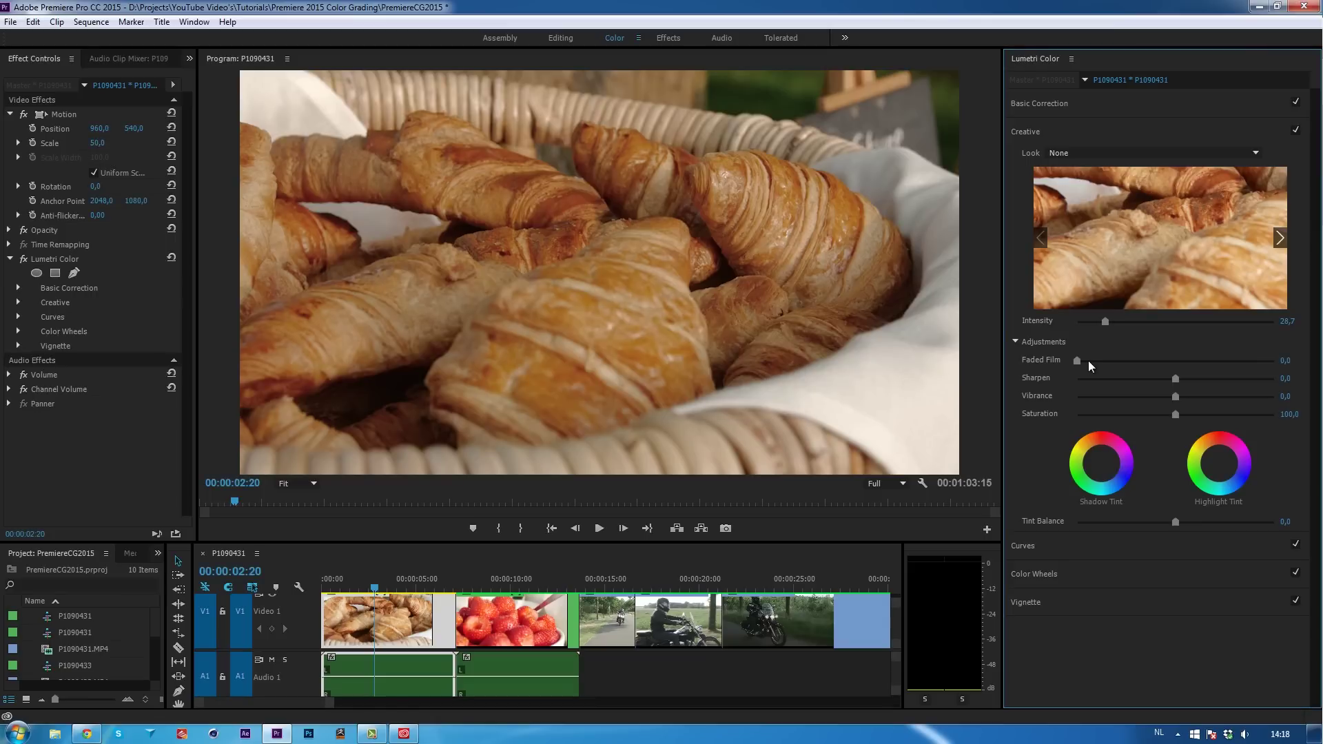
left_click_drag(1095, 360, 1154, 367)
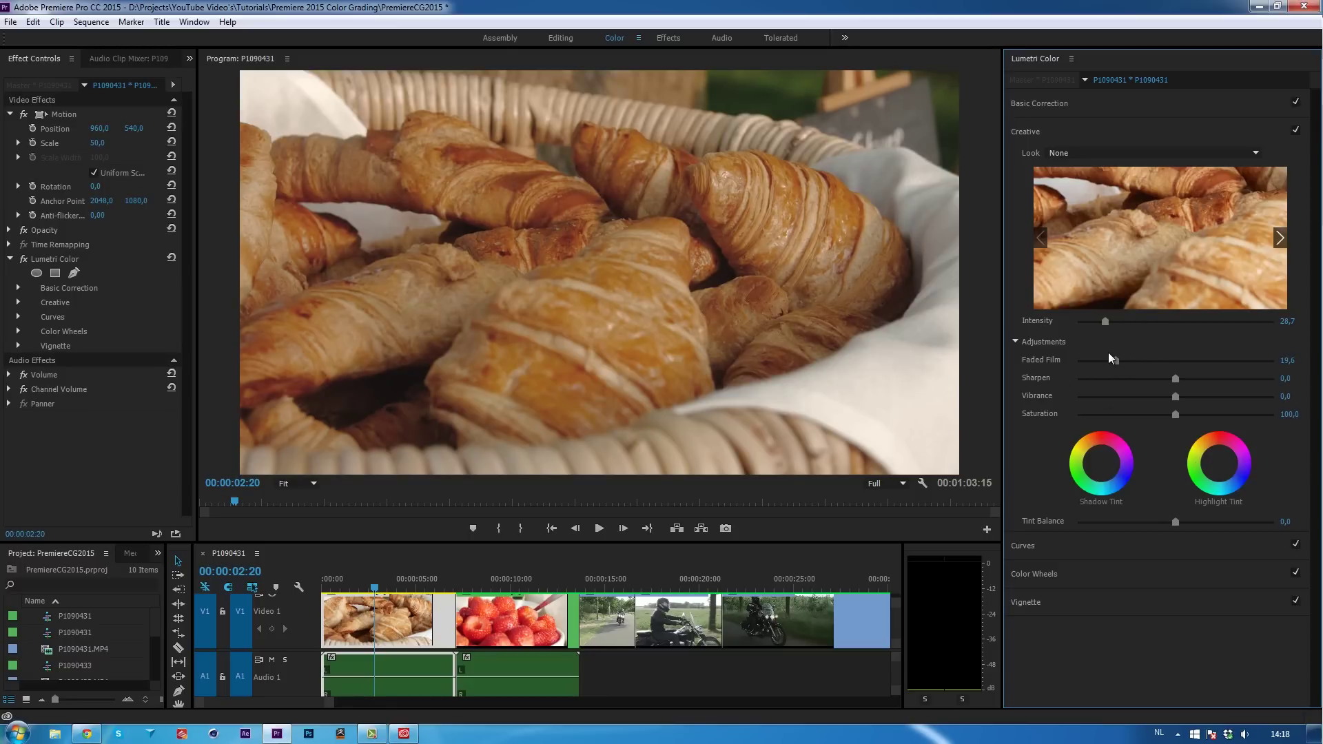
left_click_drag(1118, 360, 1239, 383)
- Raise vibrance, return Saturation to 100, and give shadows and highlights a slight tint
left_click_drag(1175, 396, 1227, 400)
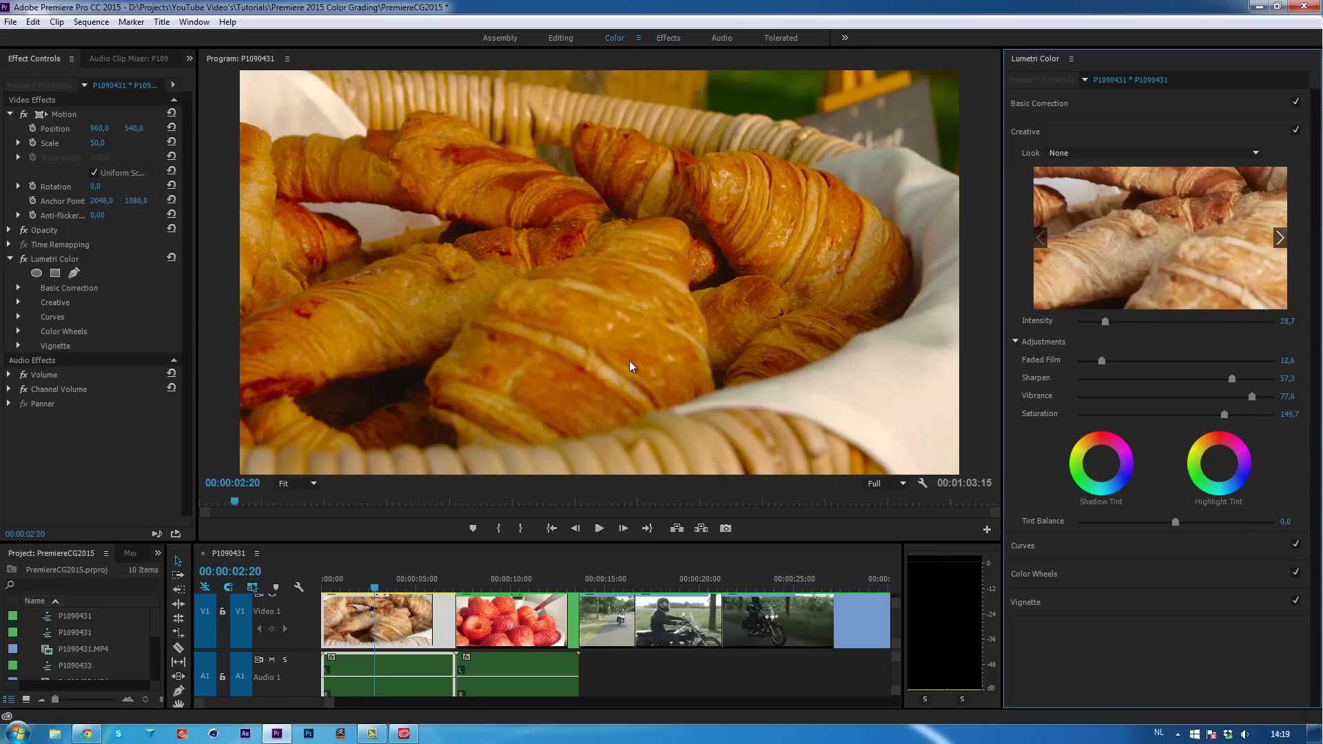
key("ctrl+z")
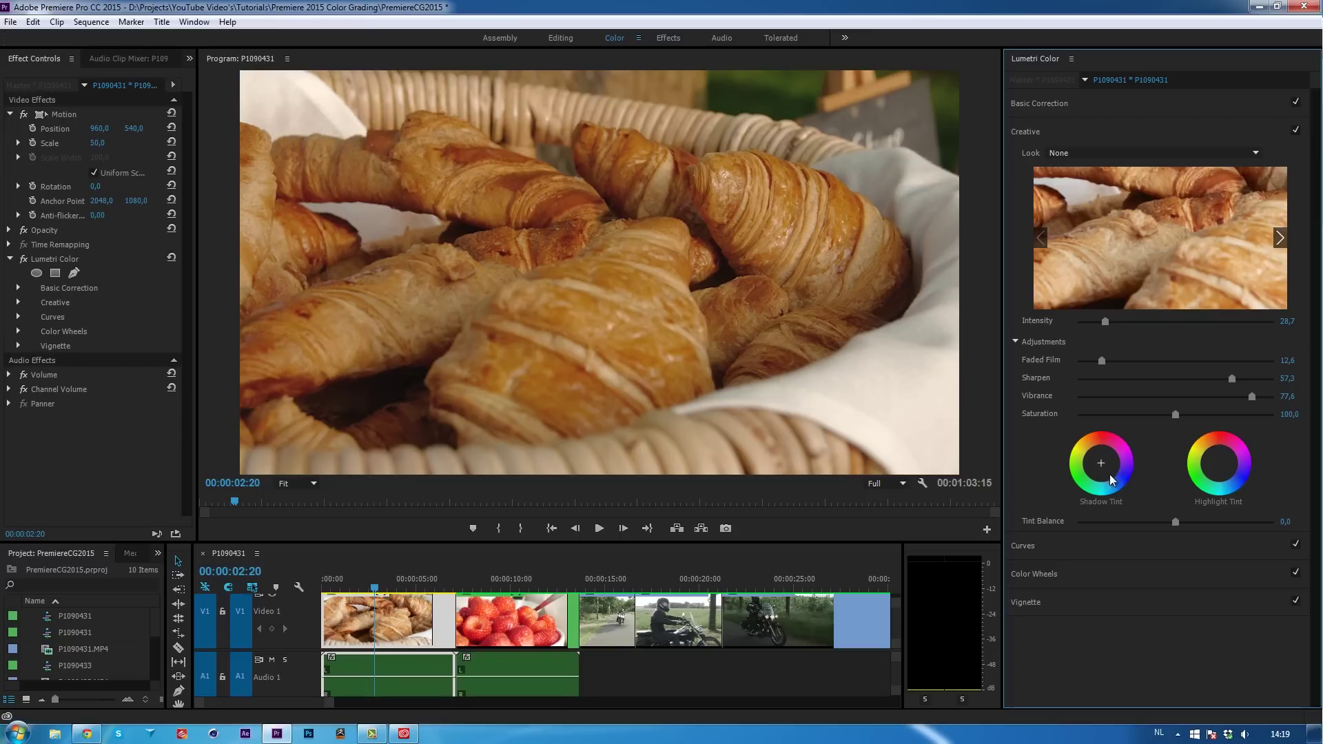
left_click_drag(1114, 492, 1193, 652)
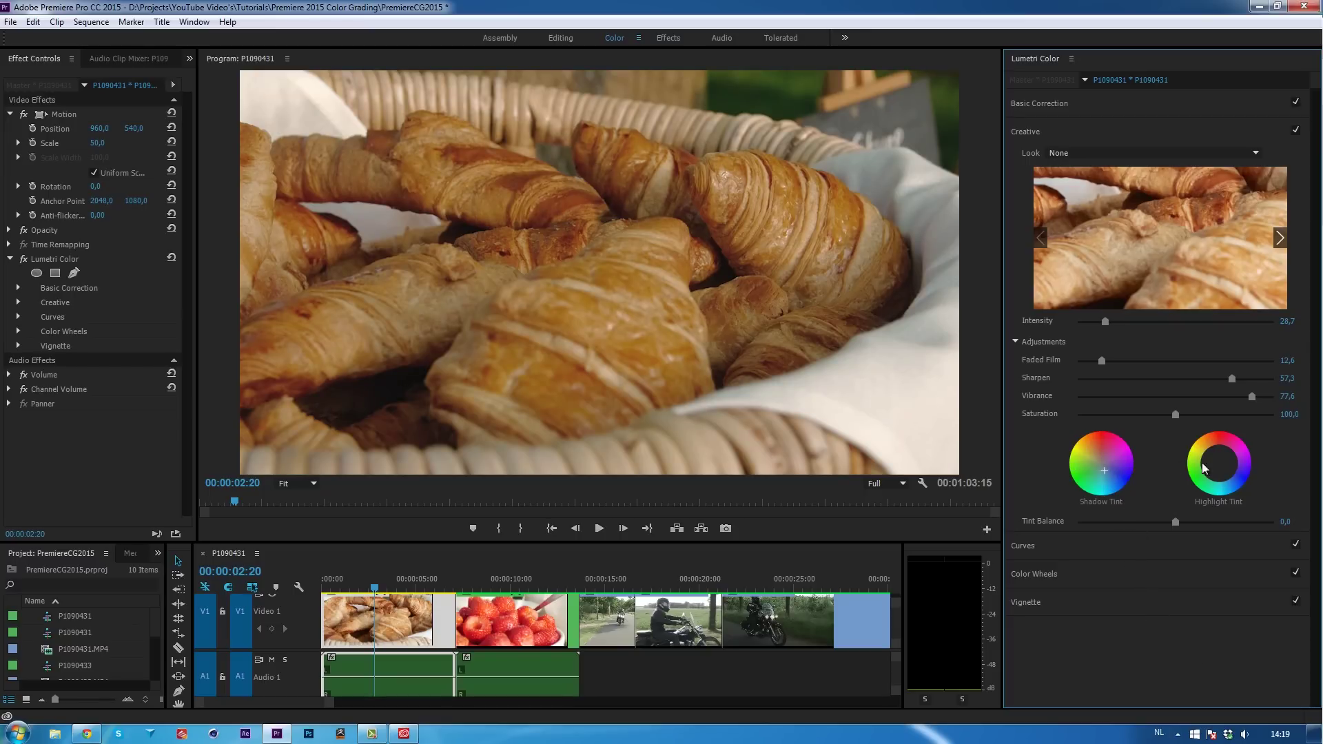
left_click_drag(1218, 463, 1199, 444)
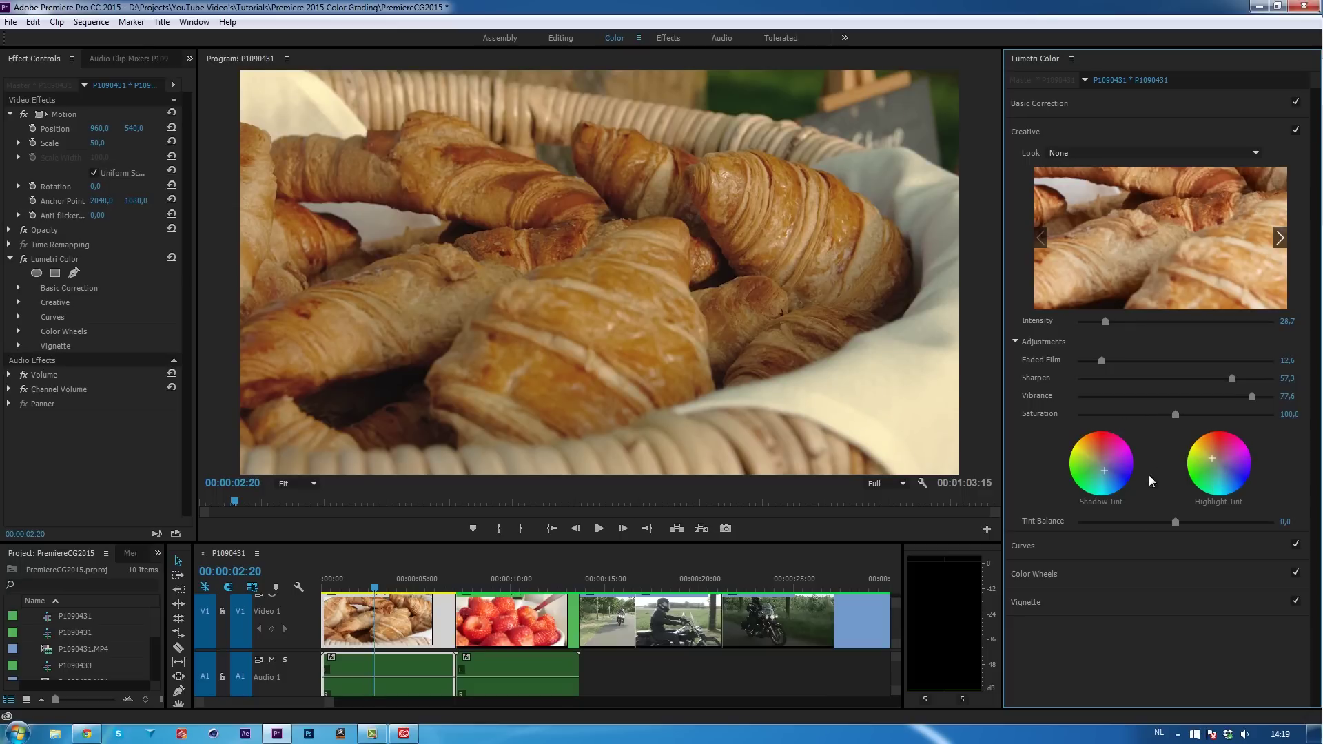
- Set the Tint Balance between shadow and highlight tints to -37,8
left_click_drag(1175, 522, 1027, 573)
left_click_drag(1079, 522, 1046, 557)
left_click_drag(1079, 534, 1139, 530)
- Add shadow and highlight points to the master RGB curve and nudge them slightly
left_click(1028, 543)
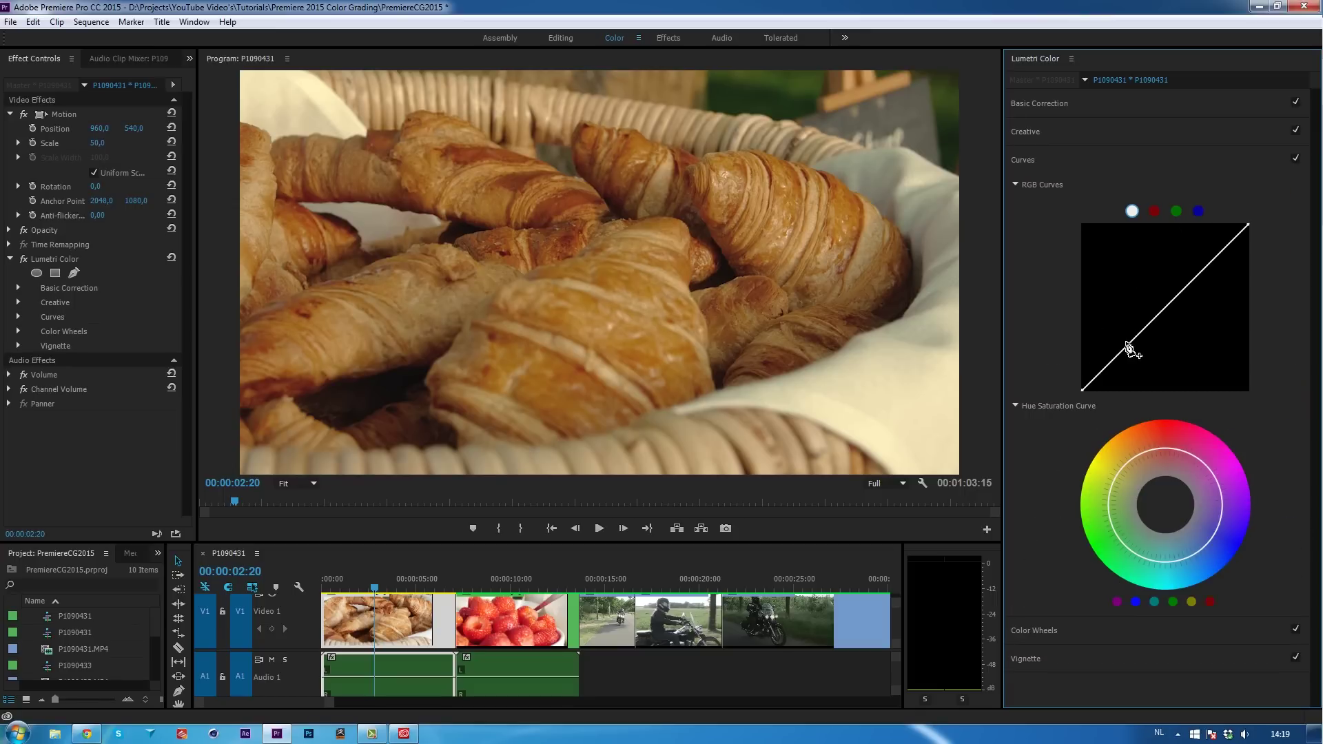
left_click_drag(1122, 353, 1123, 360)
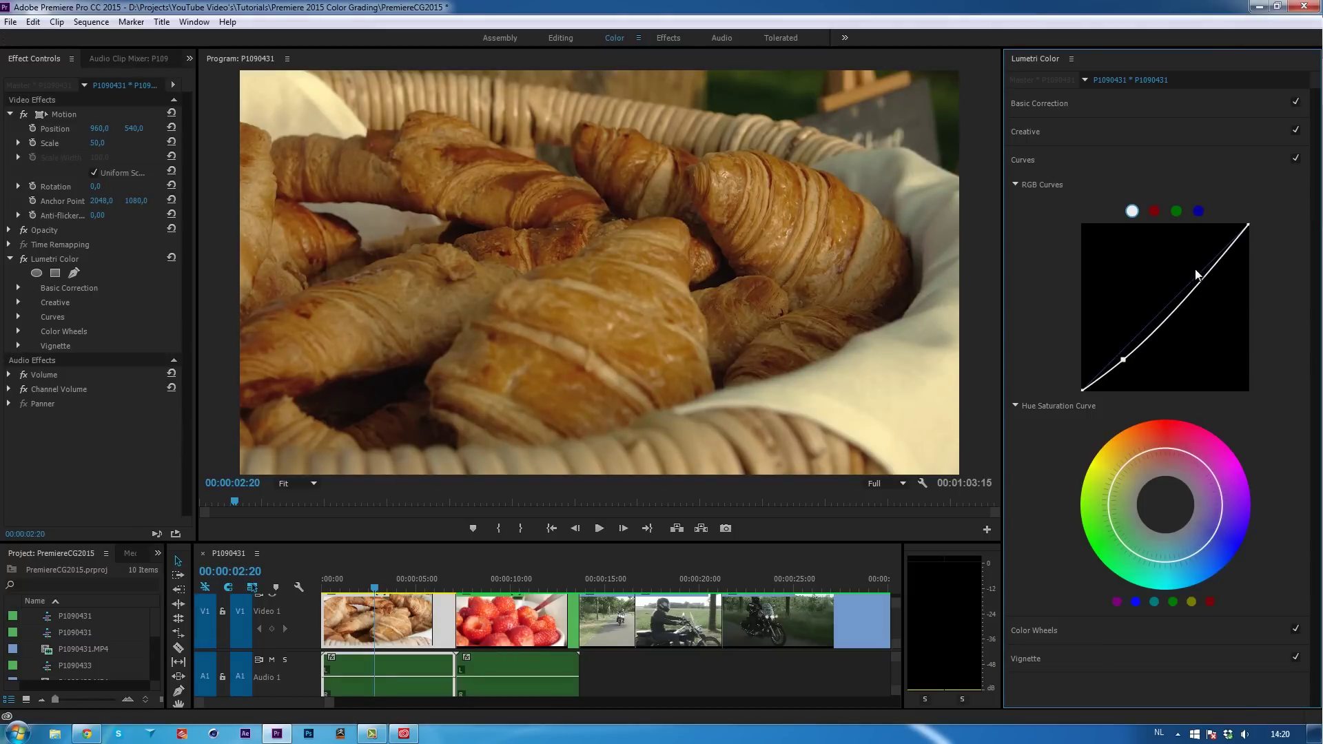
left_click_drag(1199, 277, 1204, 272)
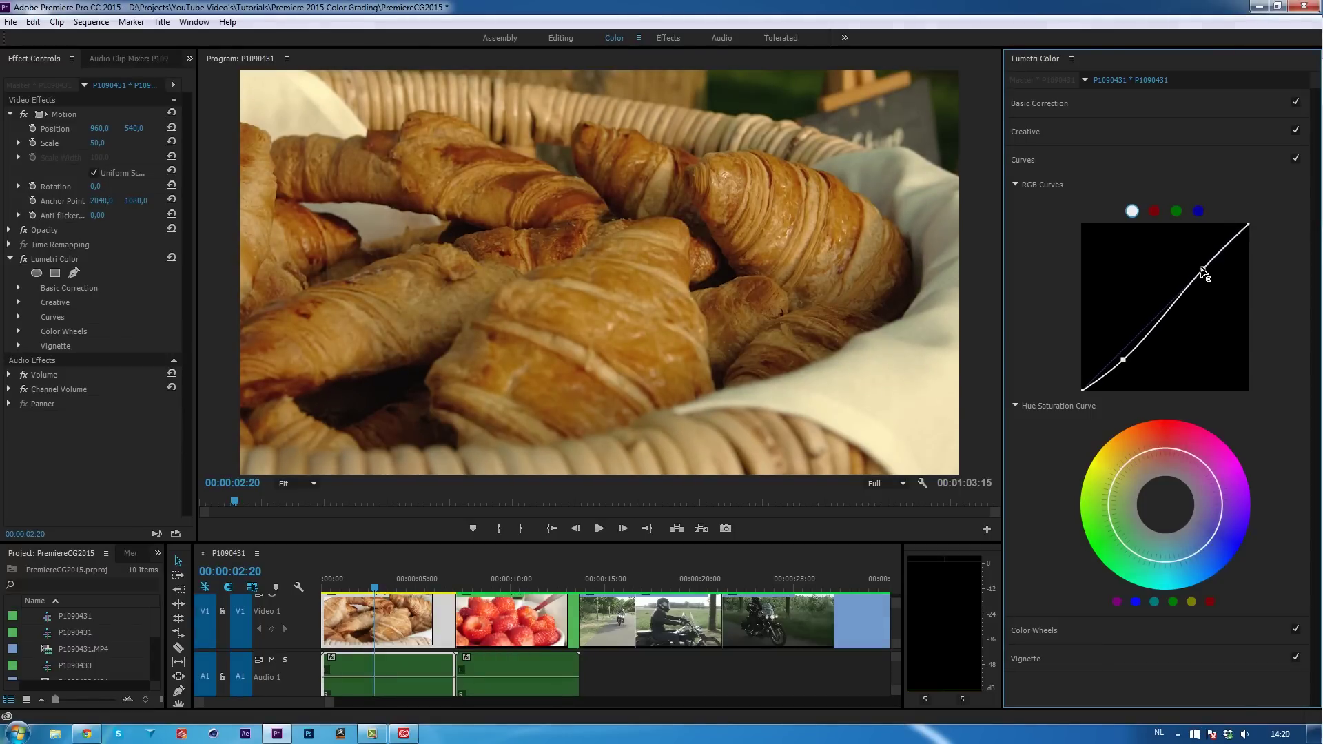
left_click_drag(1123, 359, 1122, 355)
mouse_move(1203, 271)
left_mouse_down()
mouse_move(1196, 255)
mouse_move(1206, 274)
left_mouse_up()
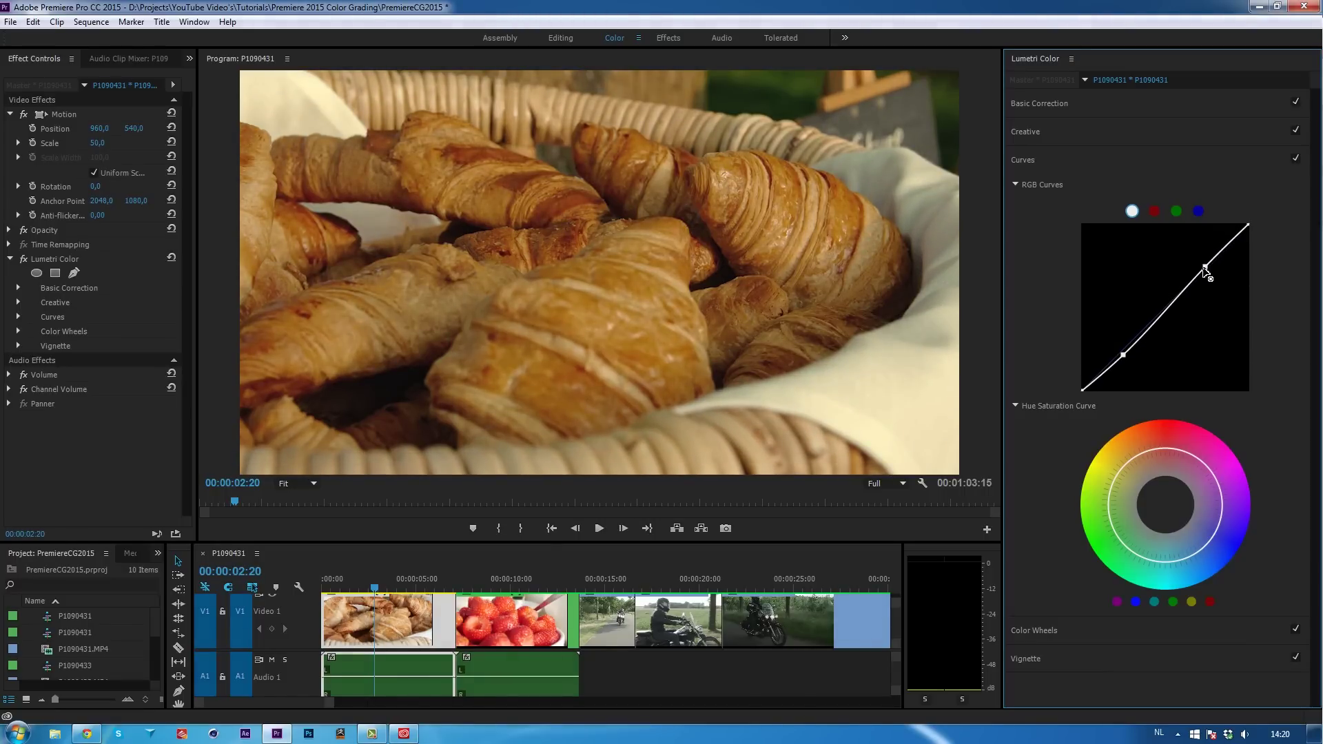
- Reduce red in the shadows on the red curve and adjust the blue curve's points
left_click(1156, 213)
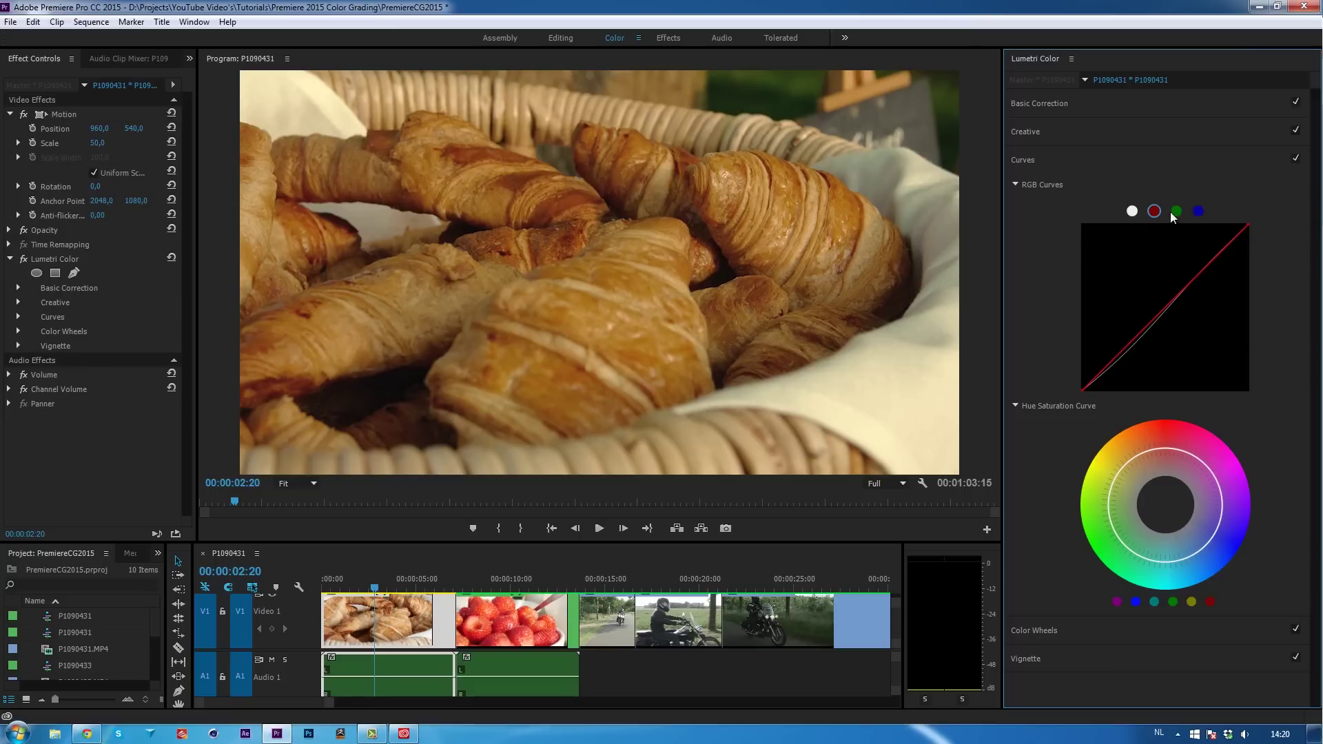
left_click(1176, 212)
left_click(1198, 212)
left_click(1155, 212)
left_click(1201, 268)
left_click(1126, 344)
left_click_drag(1127, 349, 1123, 355)
left_click(1199, 212)
left_click_drag(1215, 266, 1214, 268)
left_click(1126, 349)
- Lower green in the shadows, then fine-tune the master curve's highlight and shadow points
left_click(1177, 211)
left_click_drag(1126, 353, 1130, 357)
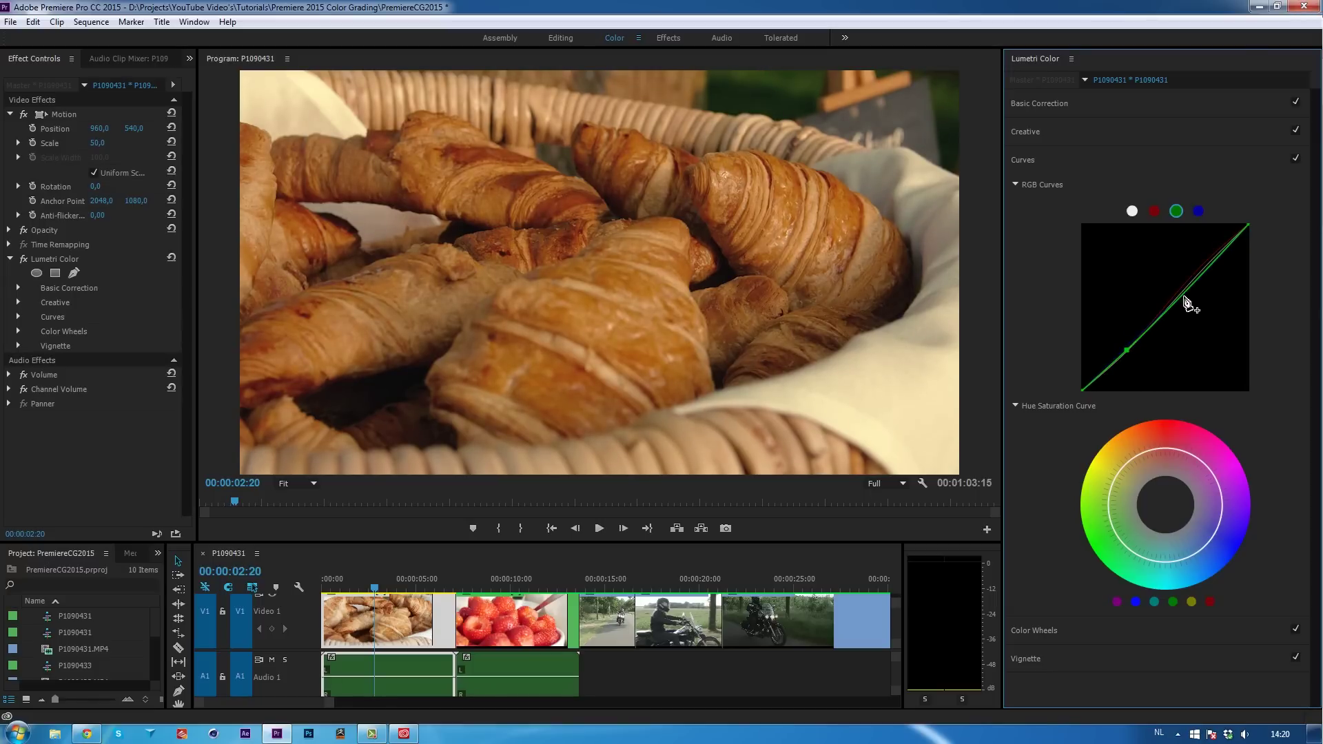
left_click_drag(1200, 274, 1200, 273)
left_click_drag(1128, 350, 1128, 358)
left_click(1154, 212)
left_click(1132, 211)
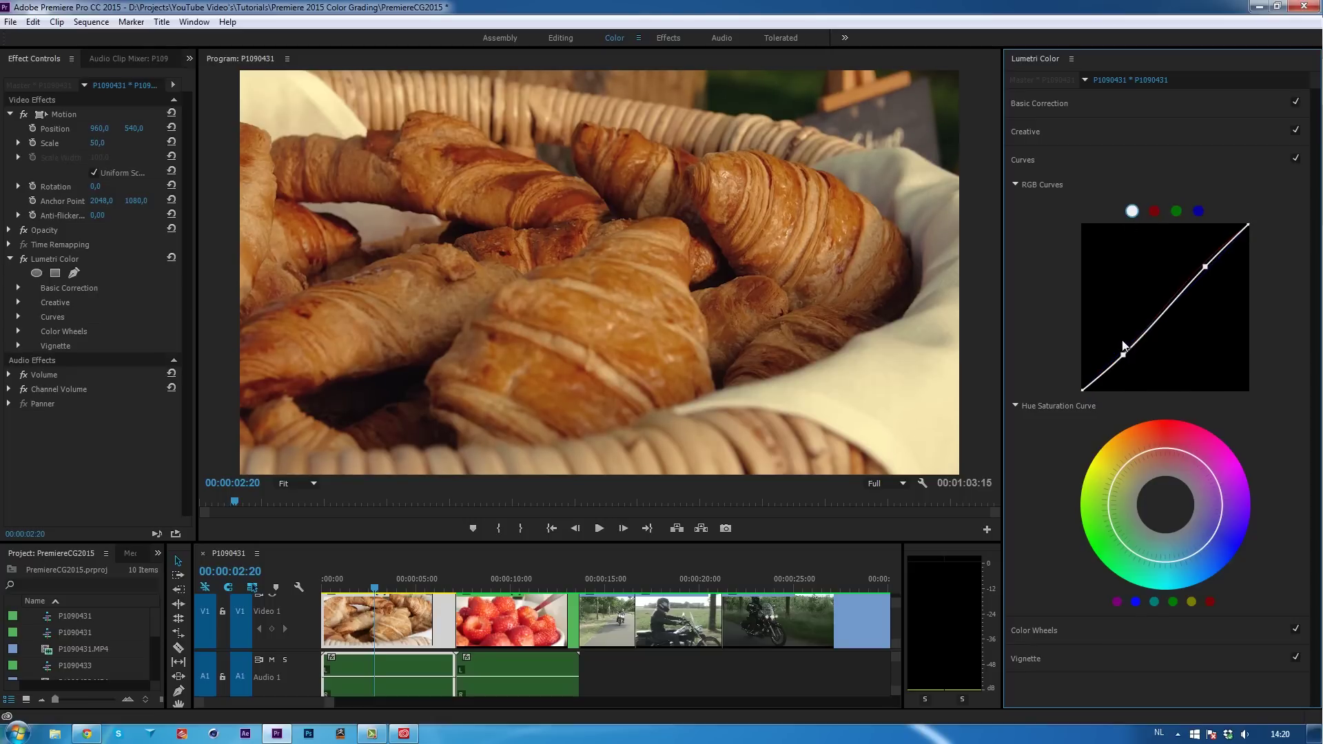
left_click_drag(1205, 269, 1205, 272)
left_click_drag(1124, 356, 1120, 353)
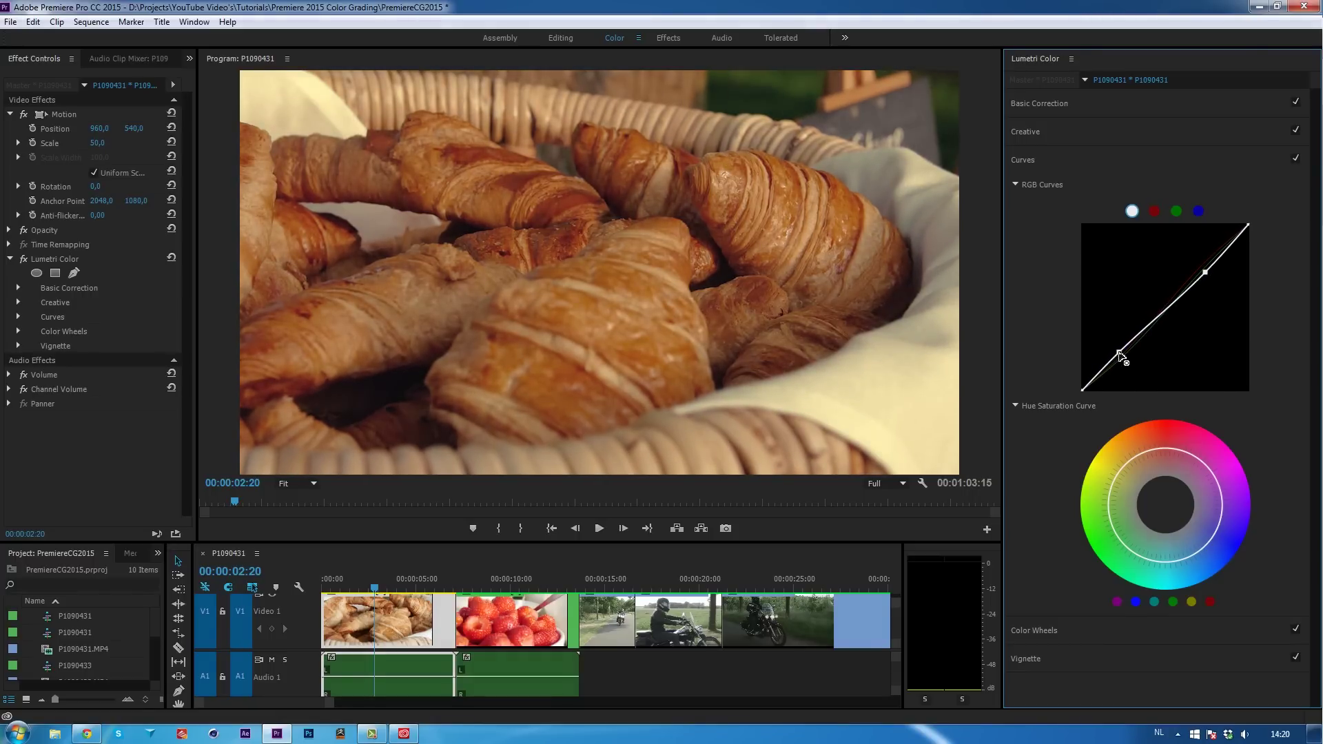
- Compare the grade with Curves toggled off and on, then collapse the Curves section
left_click(1296, 159)
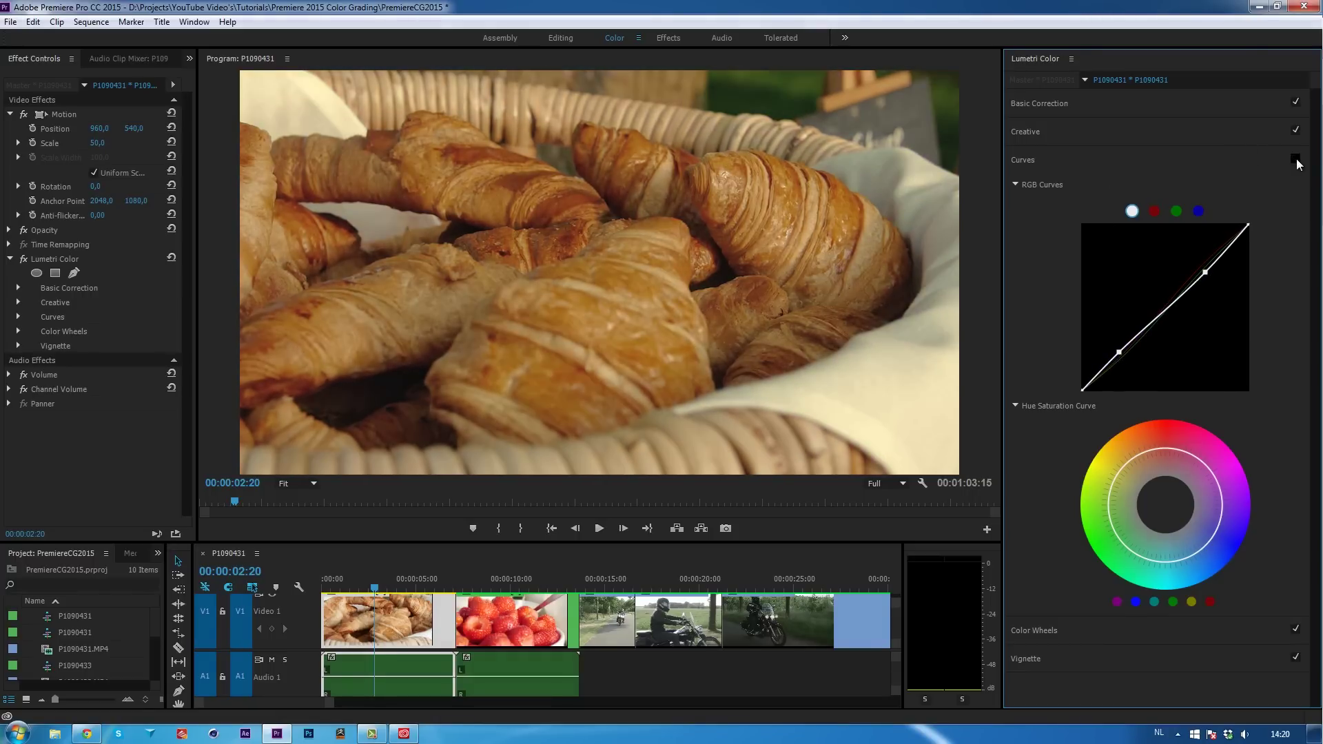
left_click(1296, 159)
left_click(1296, 159)
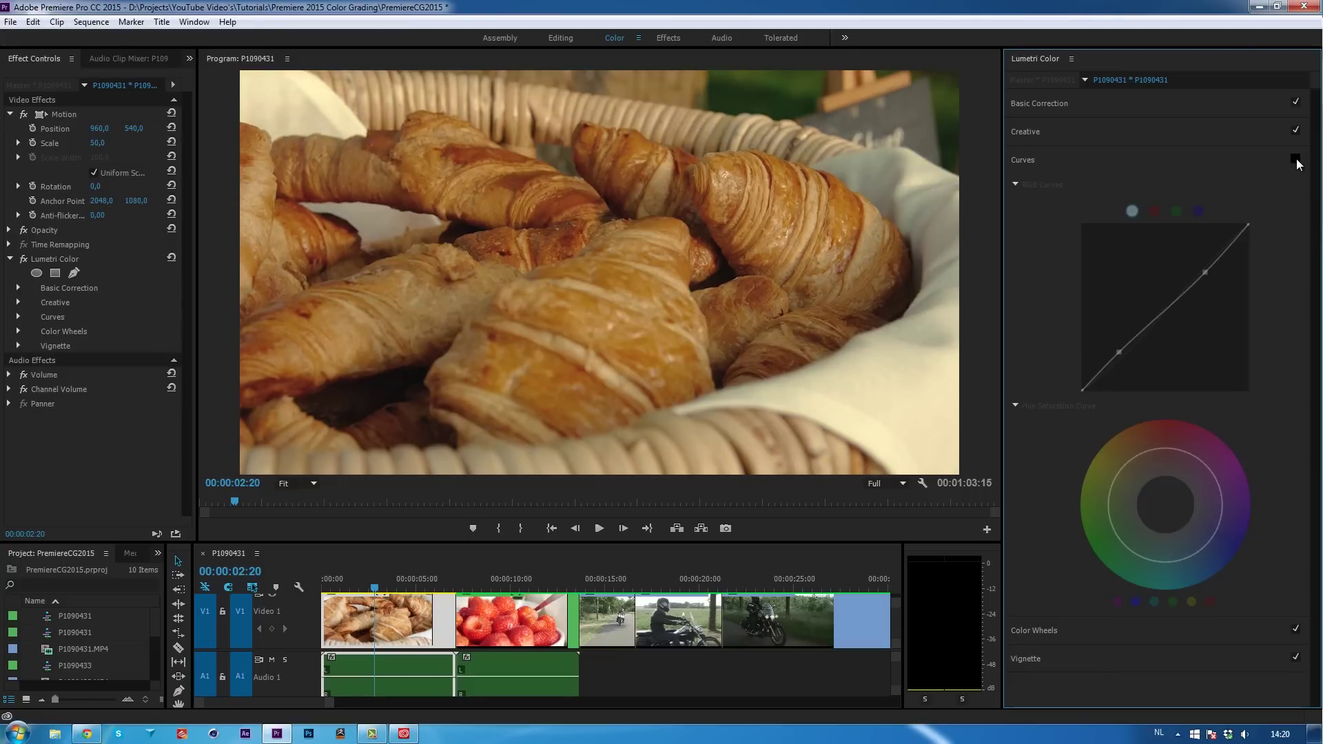
left_click(1296, 160)
left_click(1057, 155)
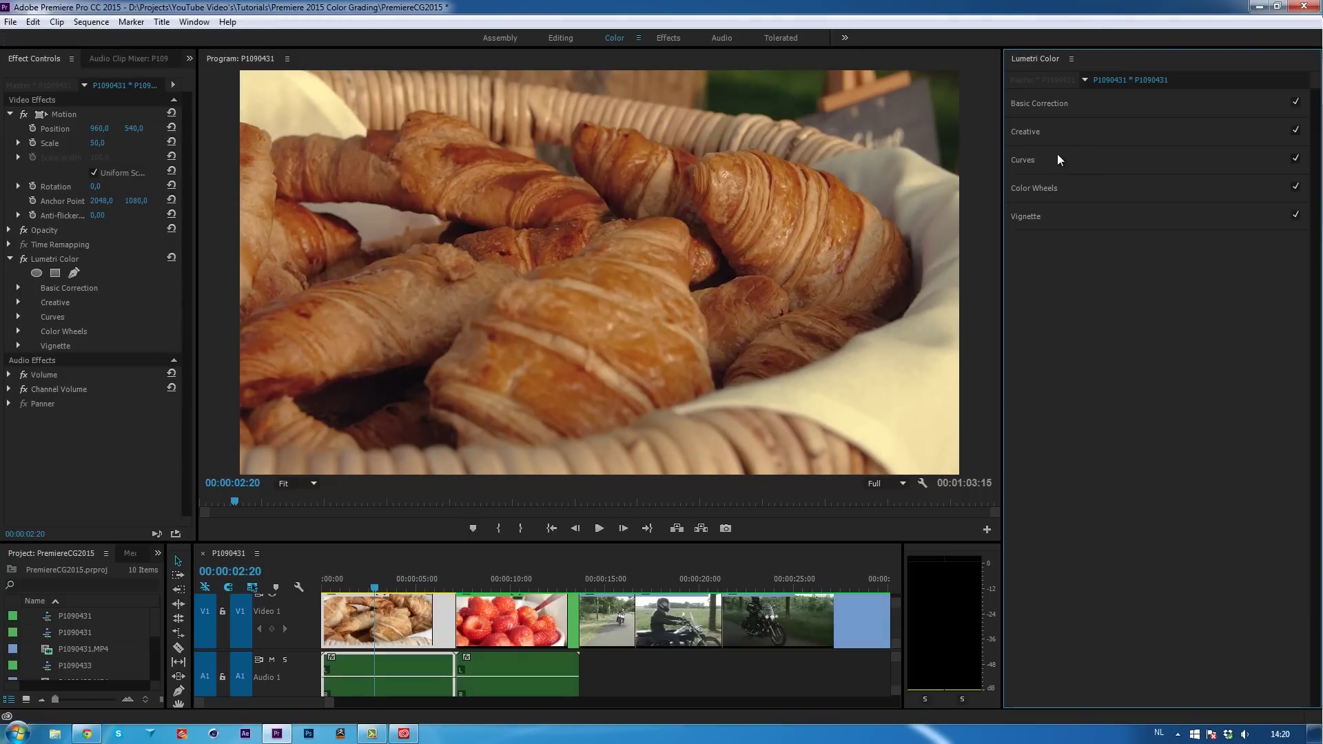
- Expand Curves, try a saturation bend, then reset the Hue Saturation Curve to default
left_click(1052, 158)
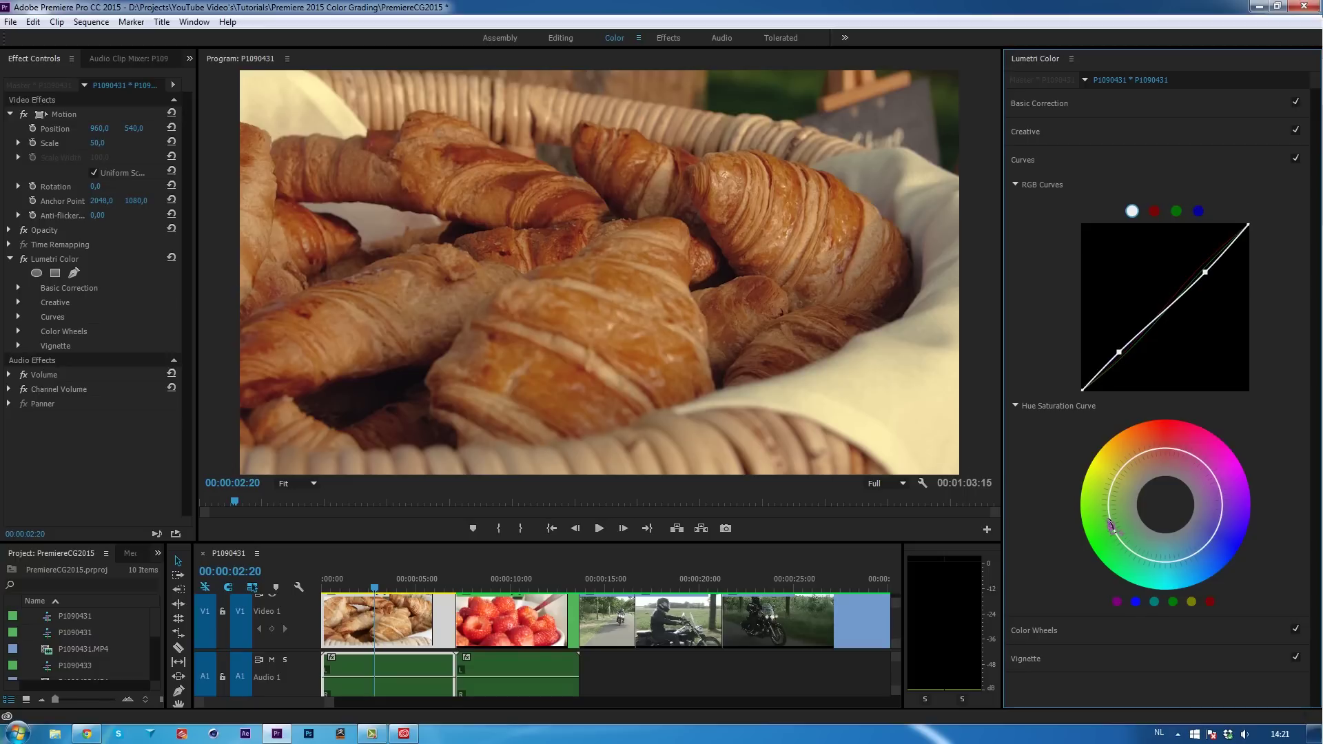
mouse_move(1111, 528)
left_mouse_down()
mouse_move(1126, 521)
mouse_move(1097, 535)
mouse_move(1137, 518)
mouse_move(1088, 537)
left_mouse_up()
double_click(1099, 545)
- Add two points on the hue-saturation ring and bend its left side out and back in
left_click(1114, 480)
left_click(1140, 555)
left_click_drag(1110, 528, 1097, 535)
left_click_drag(1094, 529, 1094, 539)
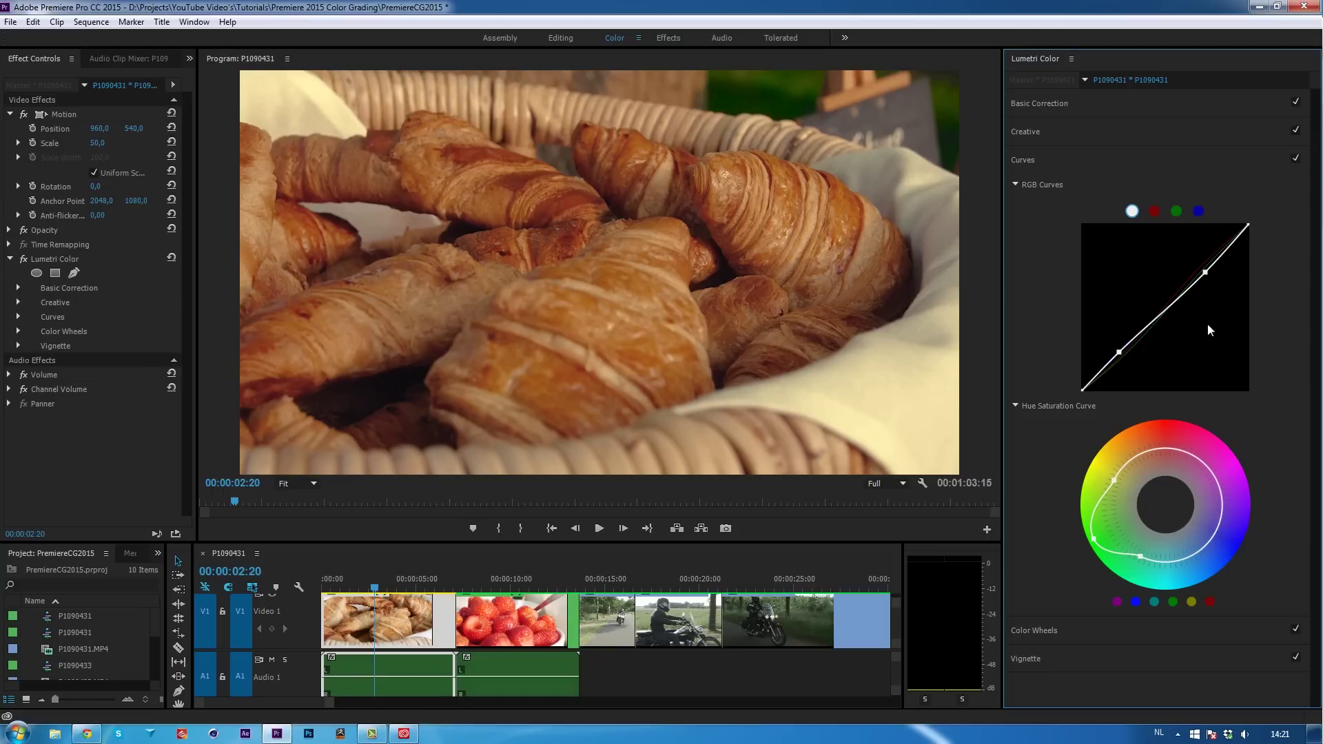
mouse_move(1094, 539)
left_mouse_down()
mouse_move(1162, 506)
mouse_move(1093, 532)
mouse_move(1100, 542)
left_mouse_up()
- Try brighter shadows in Color Wheels, undo it, and compare with the wheels toggled off and on
left_click(1039, 630)
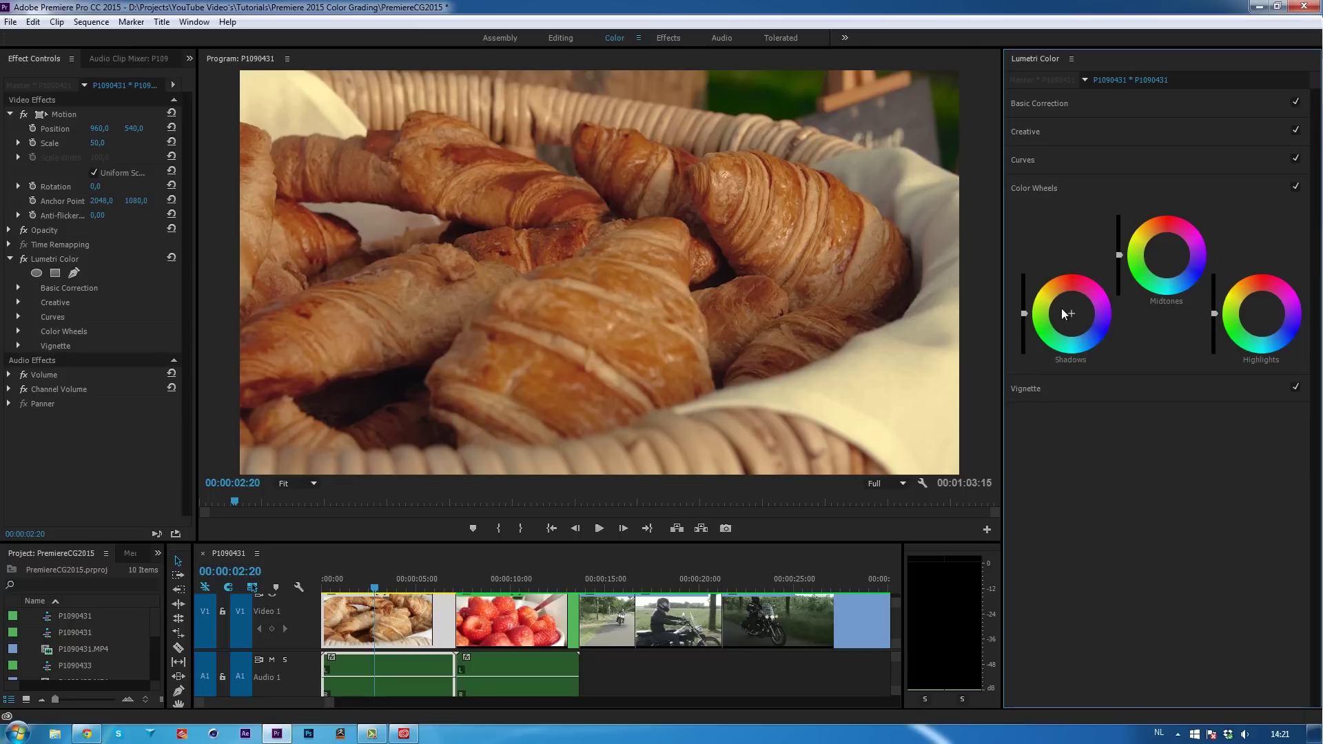
left_click_drag(1025, 313, 1025, 297)
key("ctrl+z")
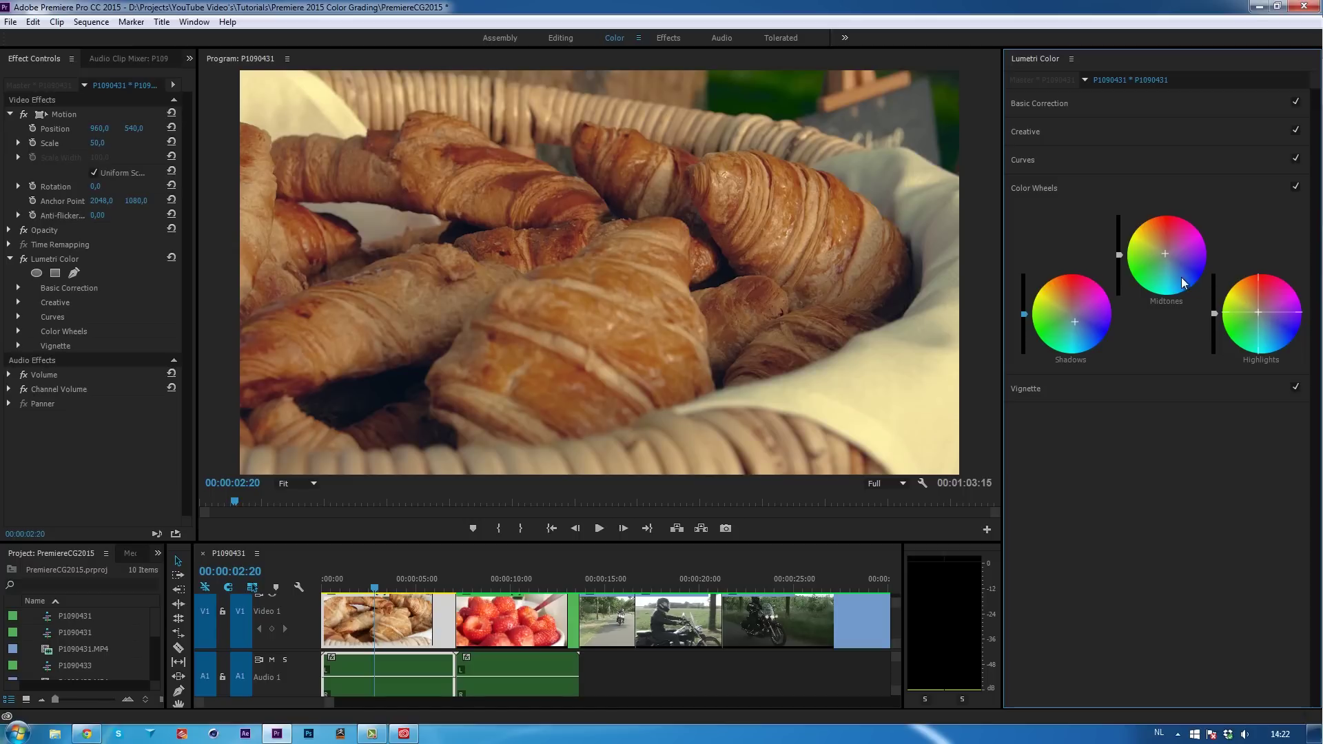
left_click(1296, 187)
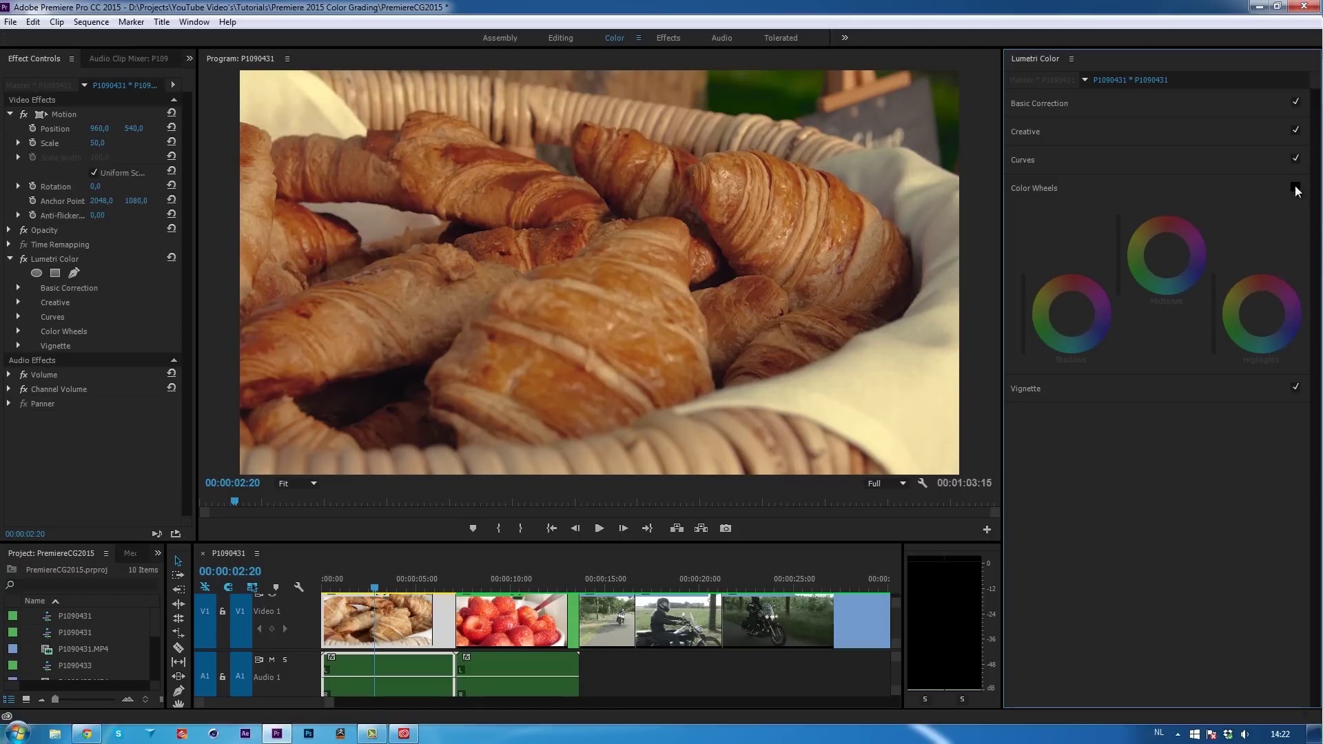
left_click(1295, 187)
left_click(1296, 188)
left_click(1296, 187)
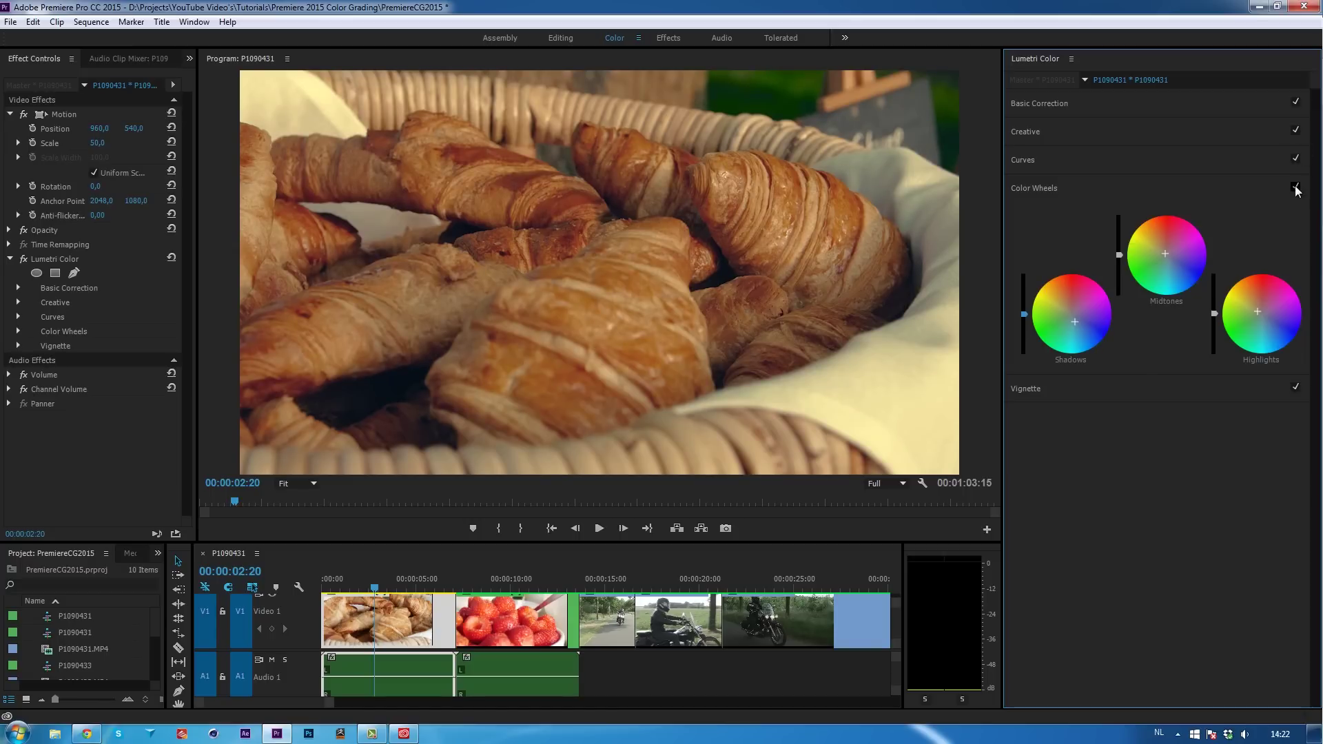
- Preview the vignette by testing stronger and weaker amounts, up to Amount 3,0
left_click(1033, 390)
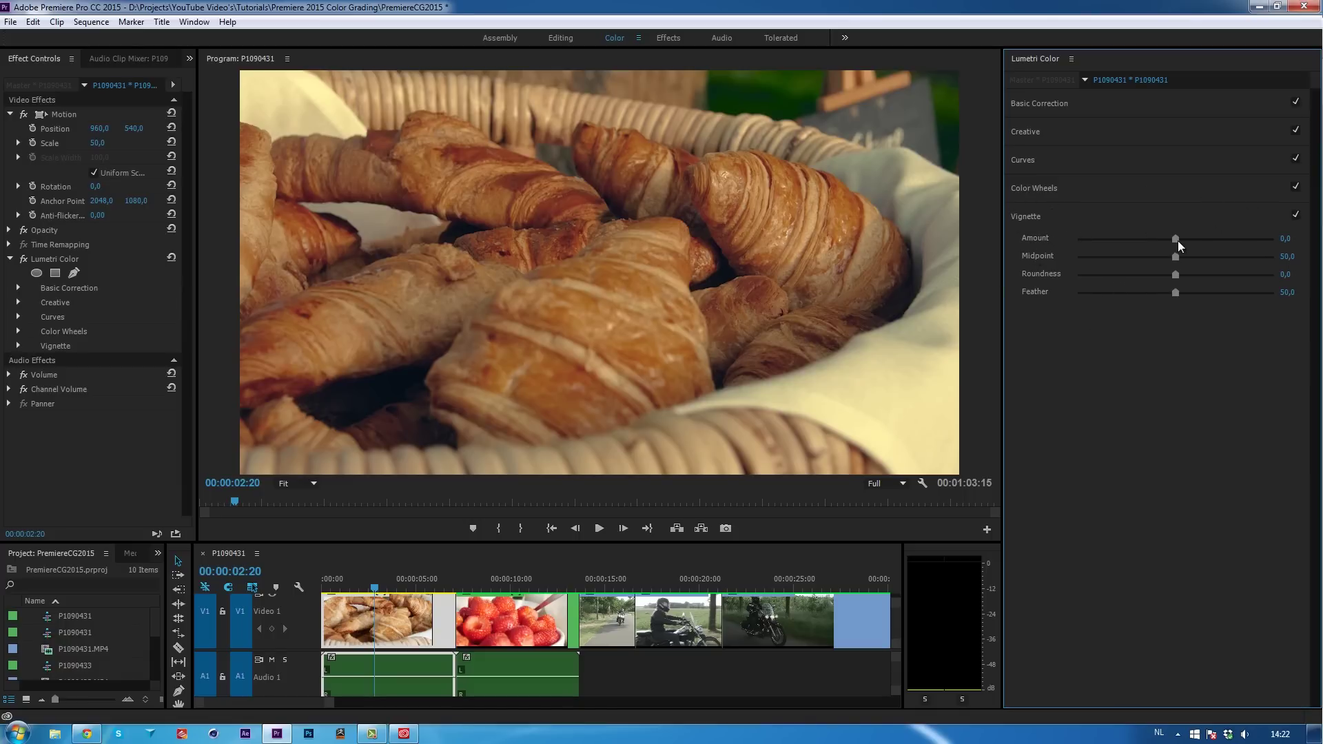
left_click_drag(1176, 240, 1315, 258)
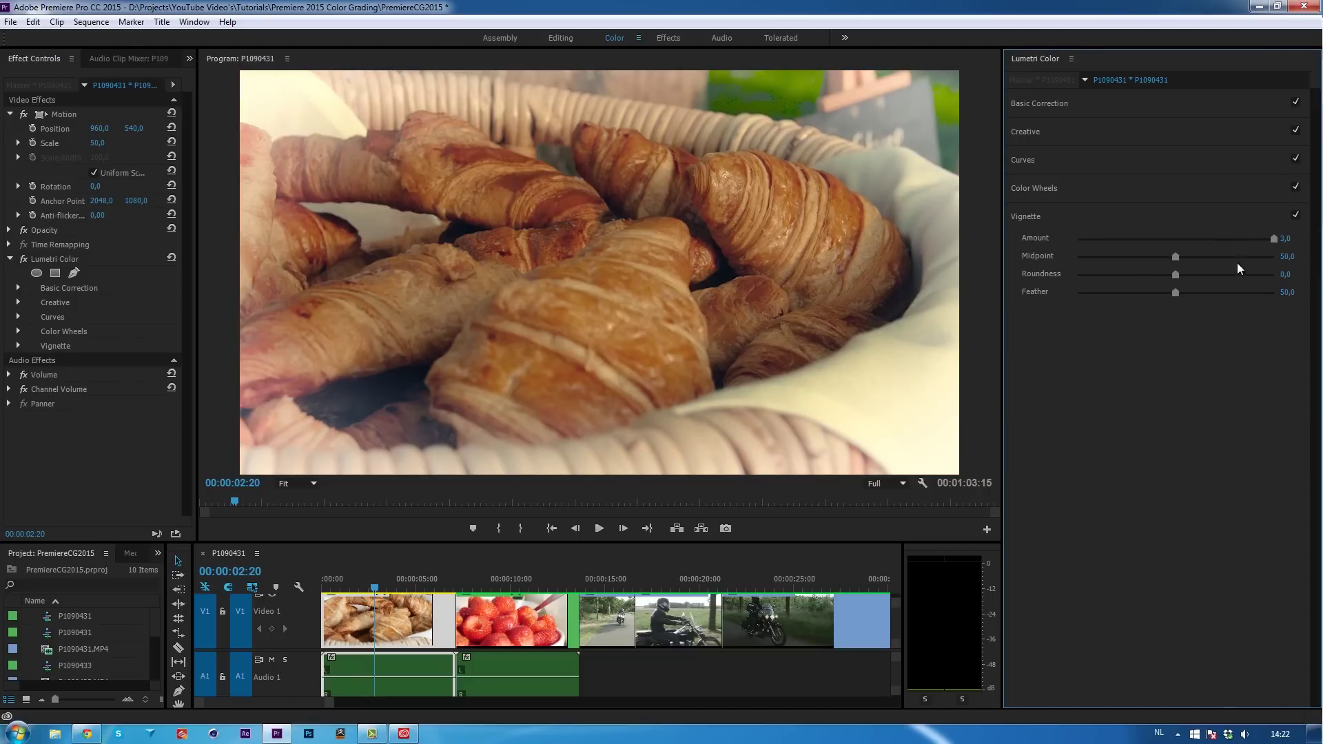
left_click_drag(1270, 238, 1167, 275)
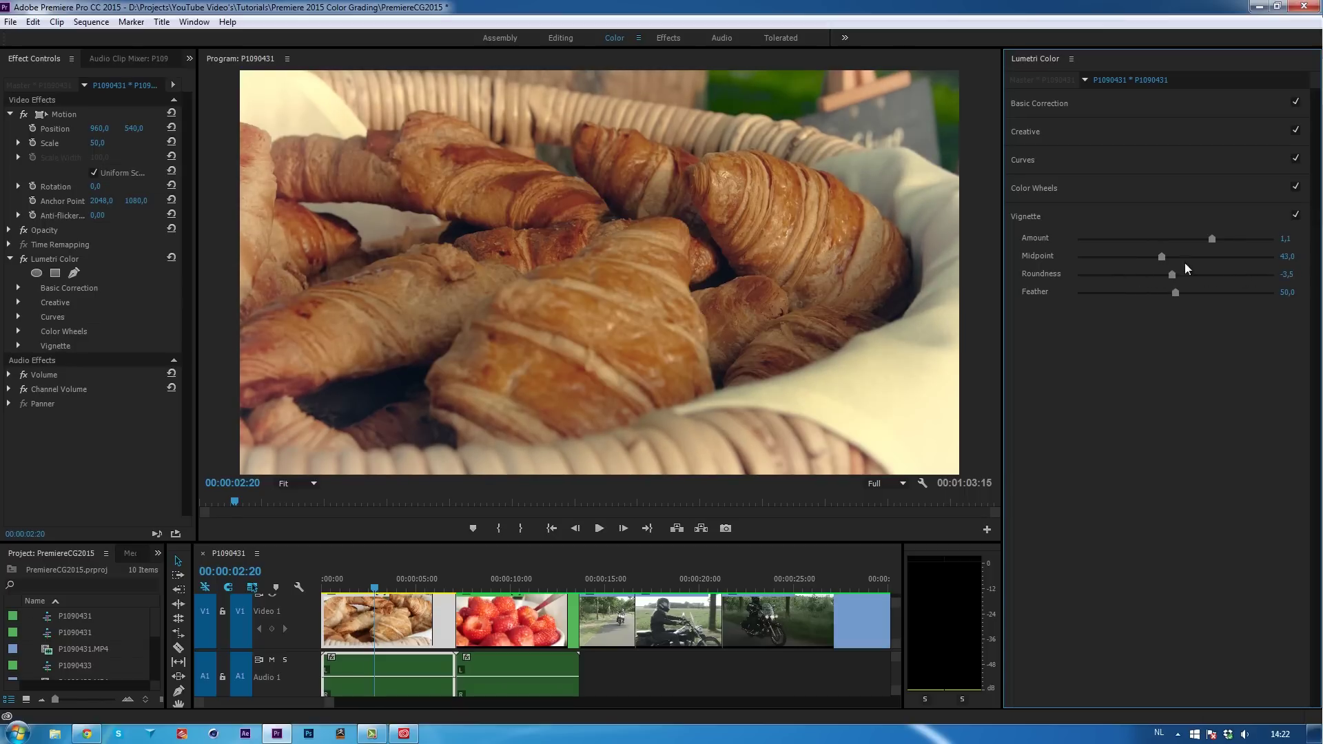
left_click_drag(1213, 237, 1295, 238)
- Shape the vignette to Midpoint 45,1, Roundness -38,8, Feather 47,9, and reduce Amount to 0,6
left_click_drag(1178, 292, 1037, 297)
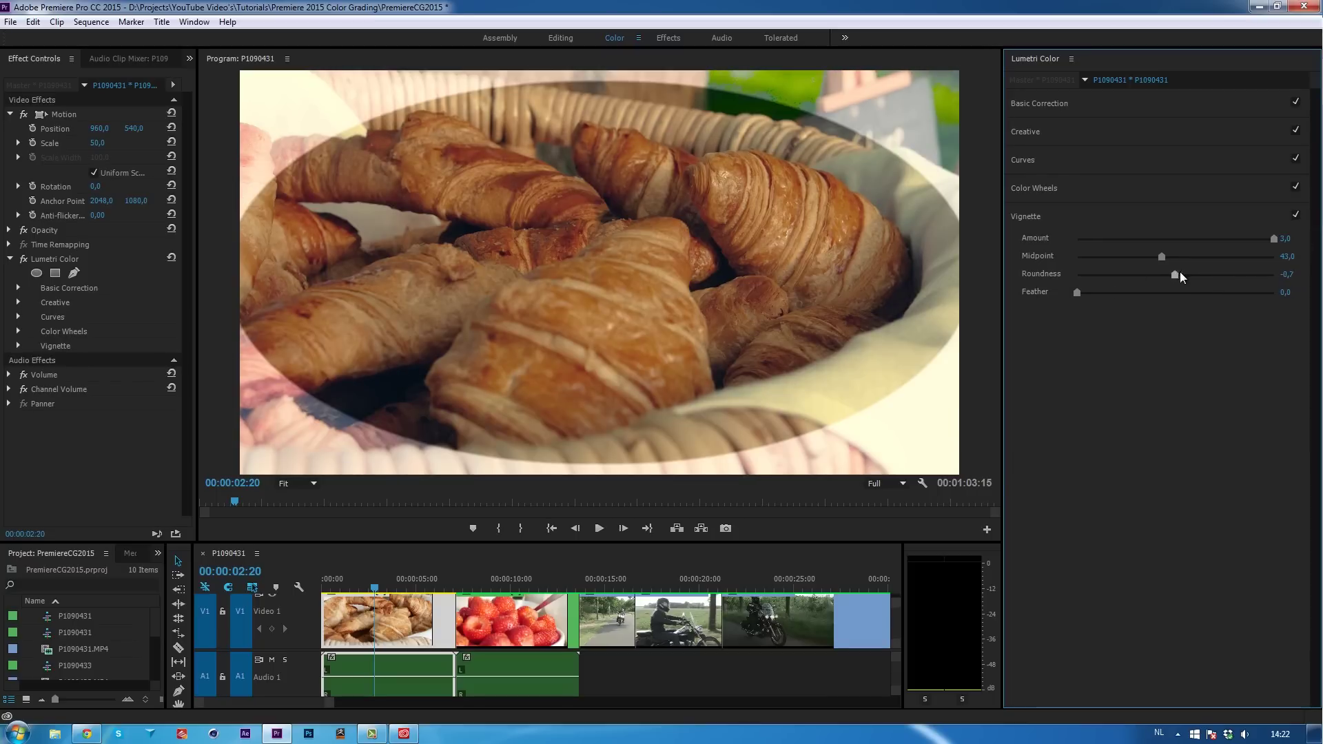
mouse_move(1180, 276)
left_mouse_down()
mouse_move(1260, 273)
mouse_move(1144, 283)
mouse_move(1172, 275)
mouse_move(1142, 255)
mouse_move(1041, 273)
mouse_move(1189, 258)
mouse_move(1144, 258)
mouse_move(1155, 275)
mouse_move(1126, 279)
mouse_move(1145, 281)
mouse_move(1166, 259)
left_mouse_up()
left_click_drag(1080, 290, 1163, 292)
left_click_drag(1274, 238, 1206, 248)
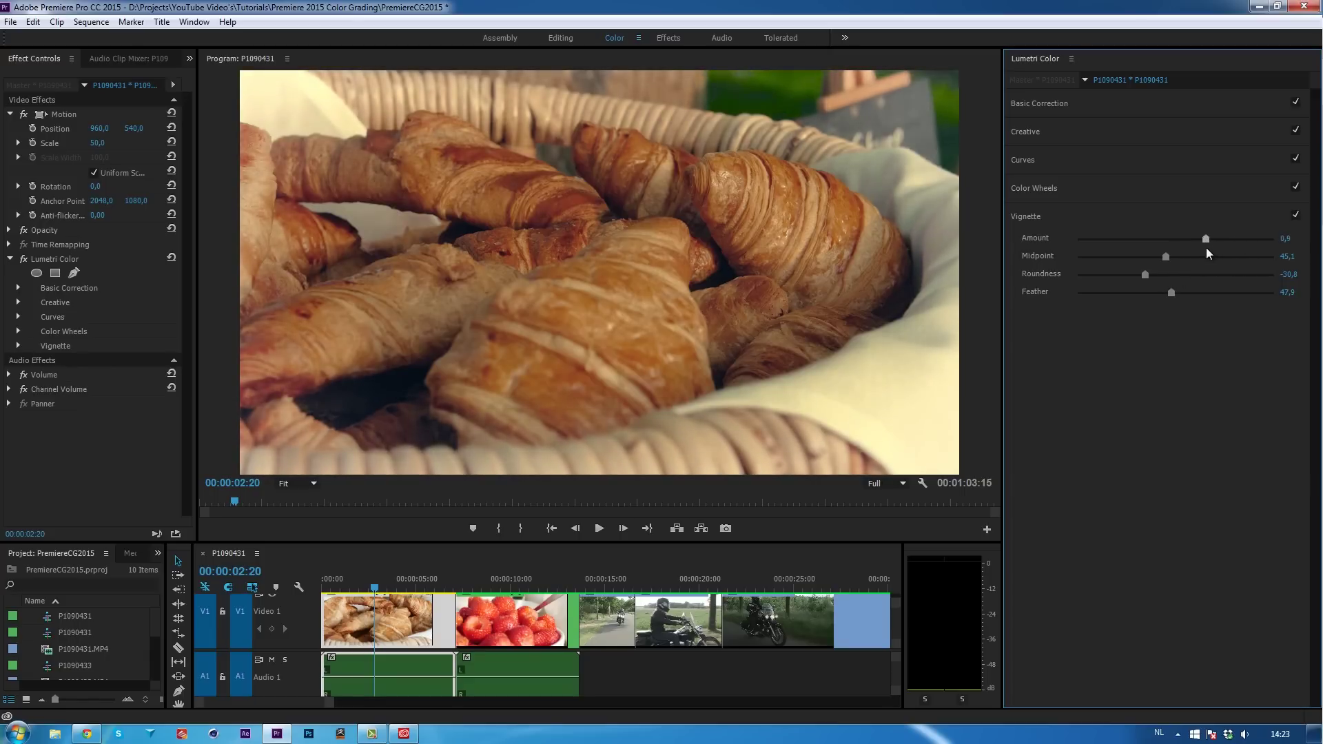
left_click(1296, 217)
left_click(1296, 217)
left_click_drag(1205, 239, 1195, 241)
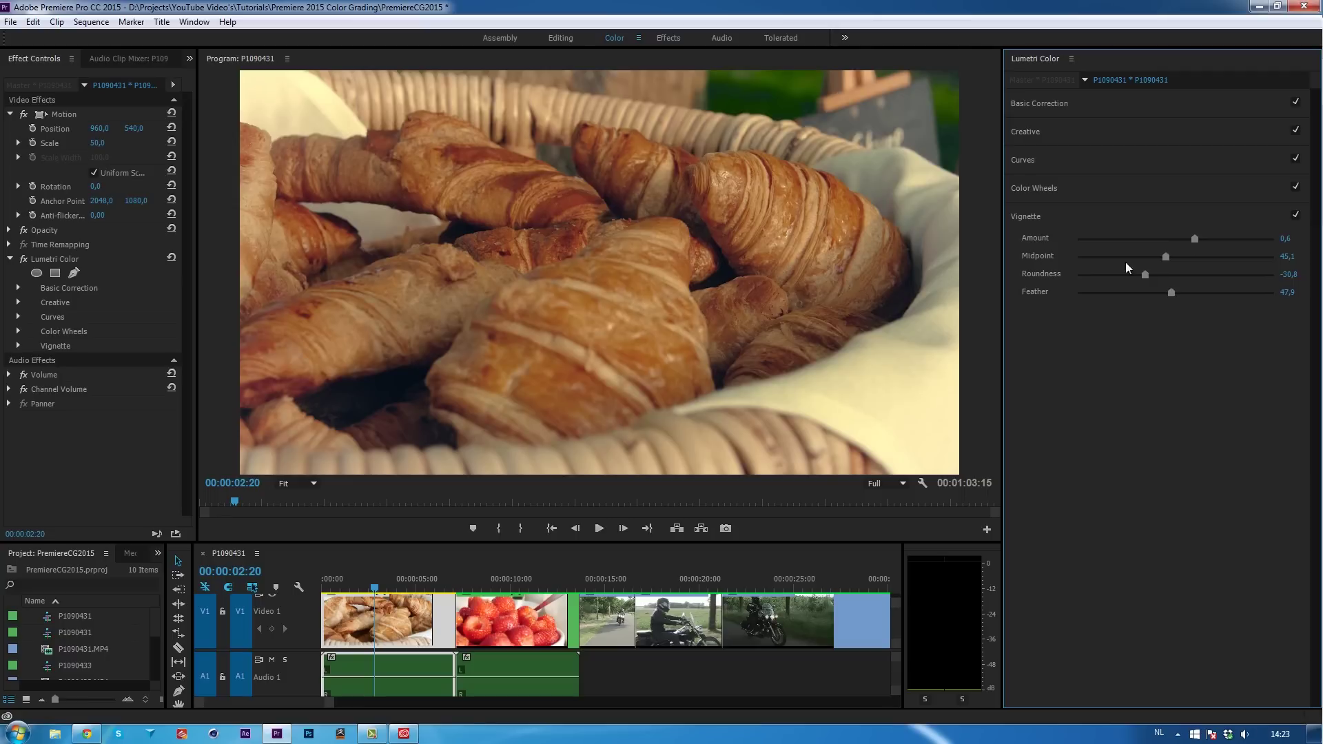
- Paste the croissant's Lumetri Color effect onto strawberry clip P1090433 and review its curves and wheels
left_click(495, 579)
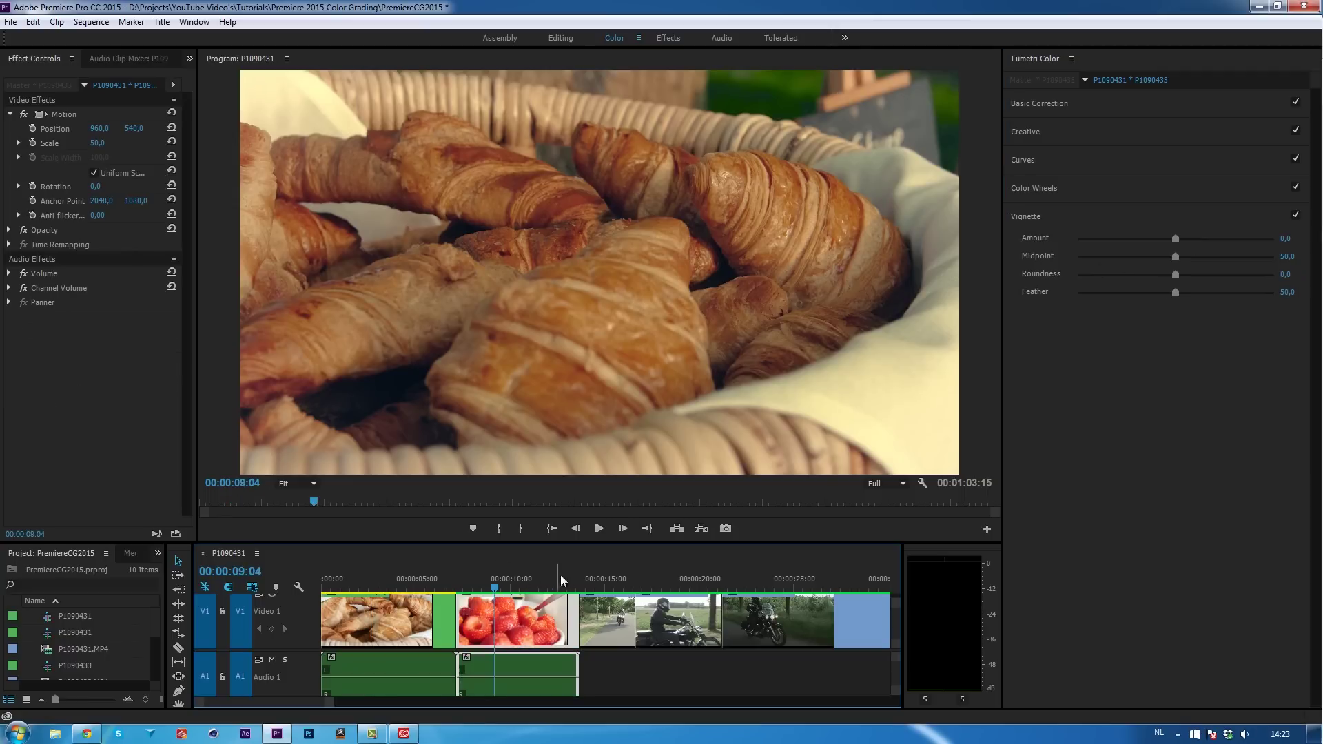
left_click(407, 612)
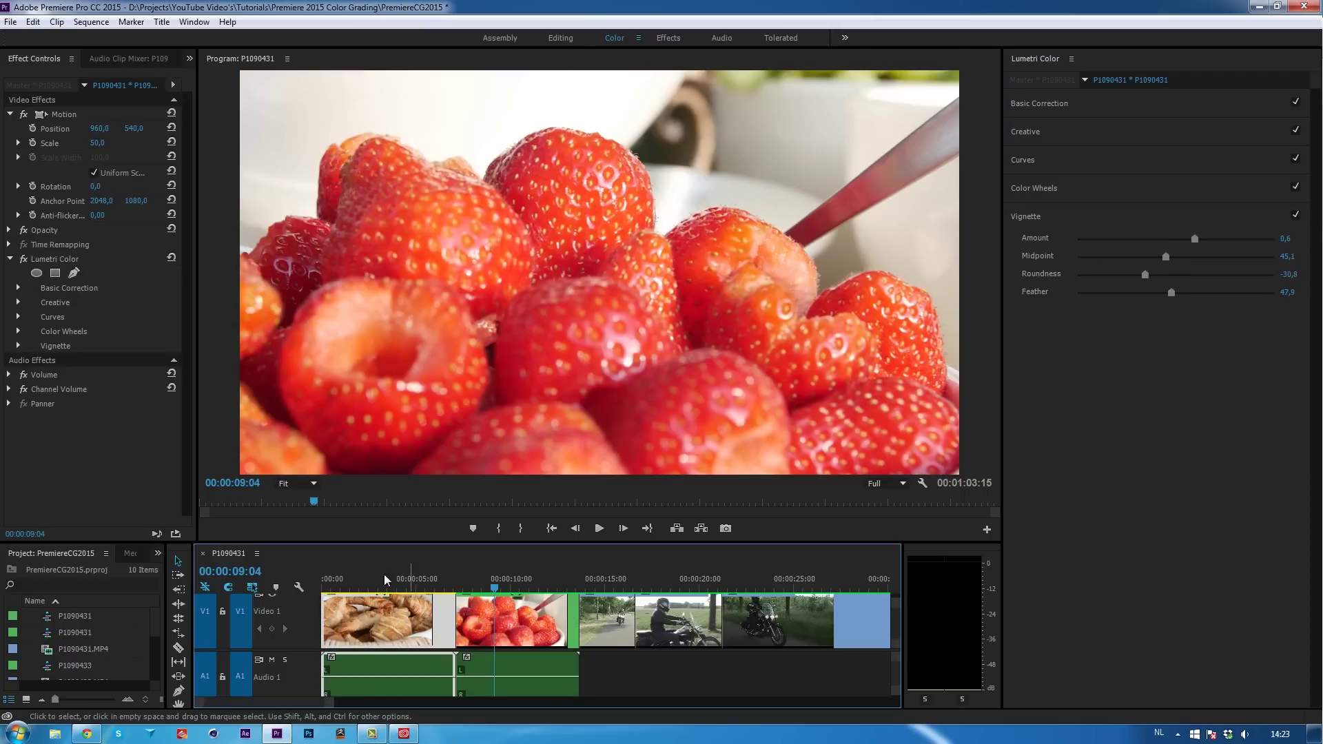
left_click(54, 259)
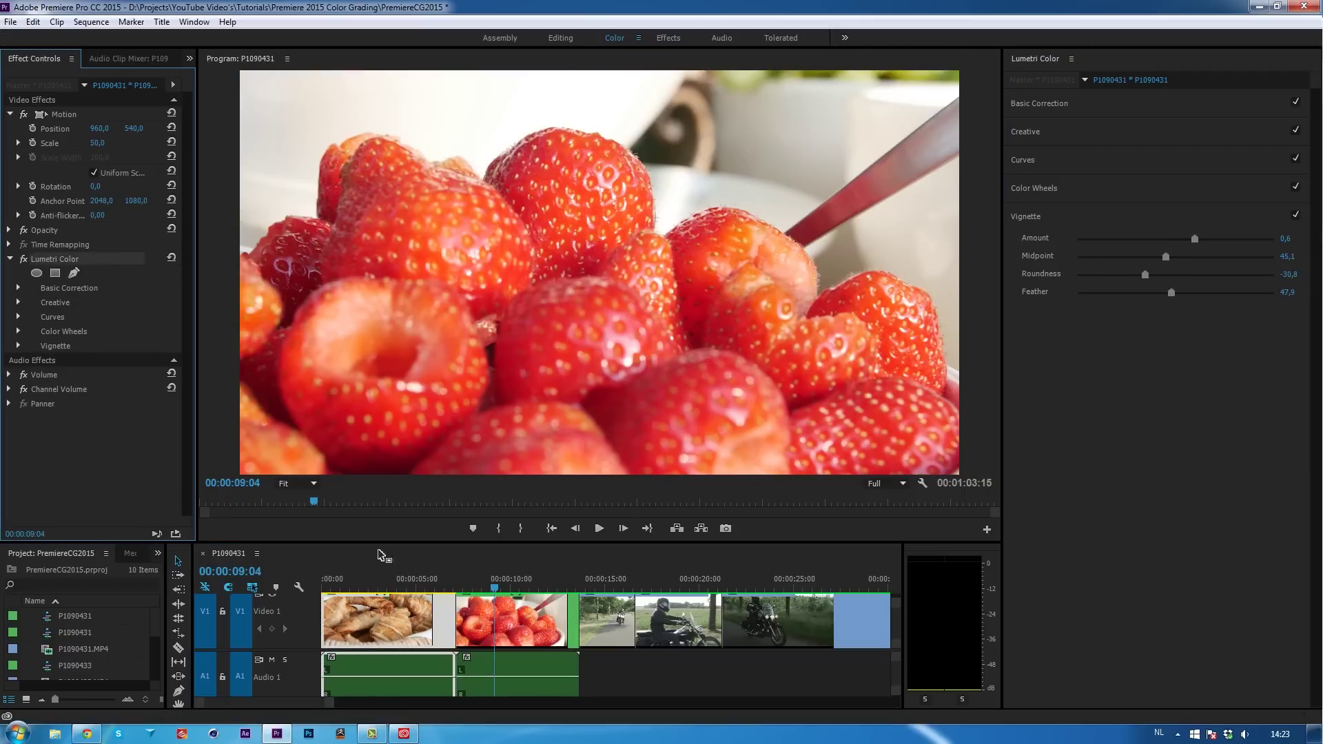
left_click(524, 620)
key("ctrl+v")
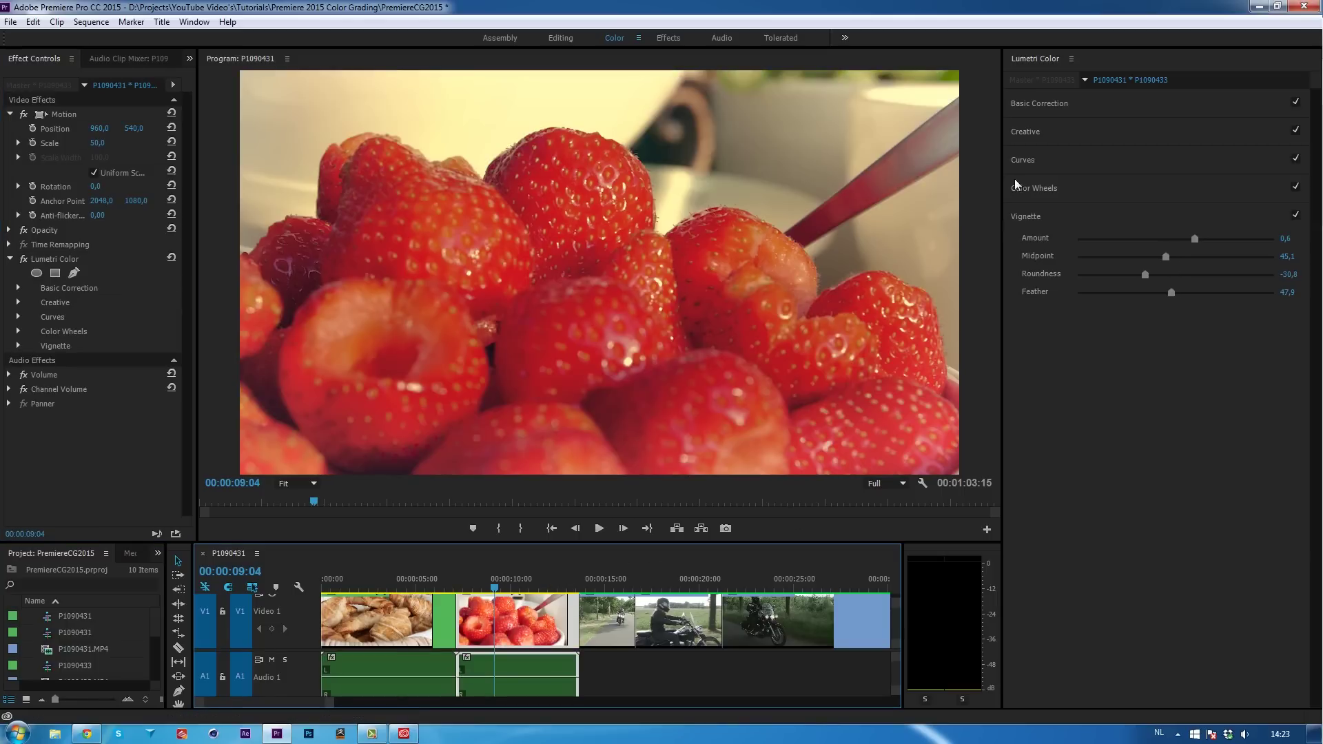
left_click(1028, 159)
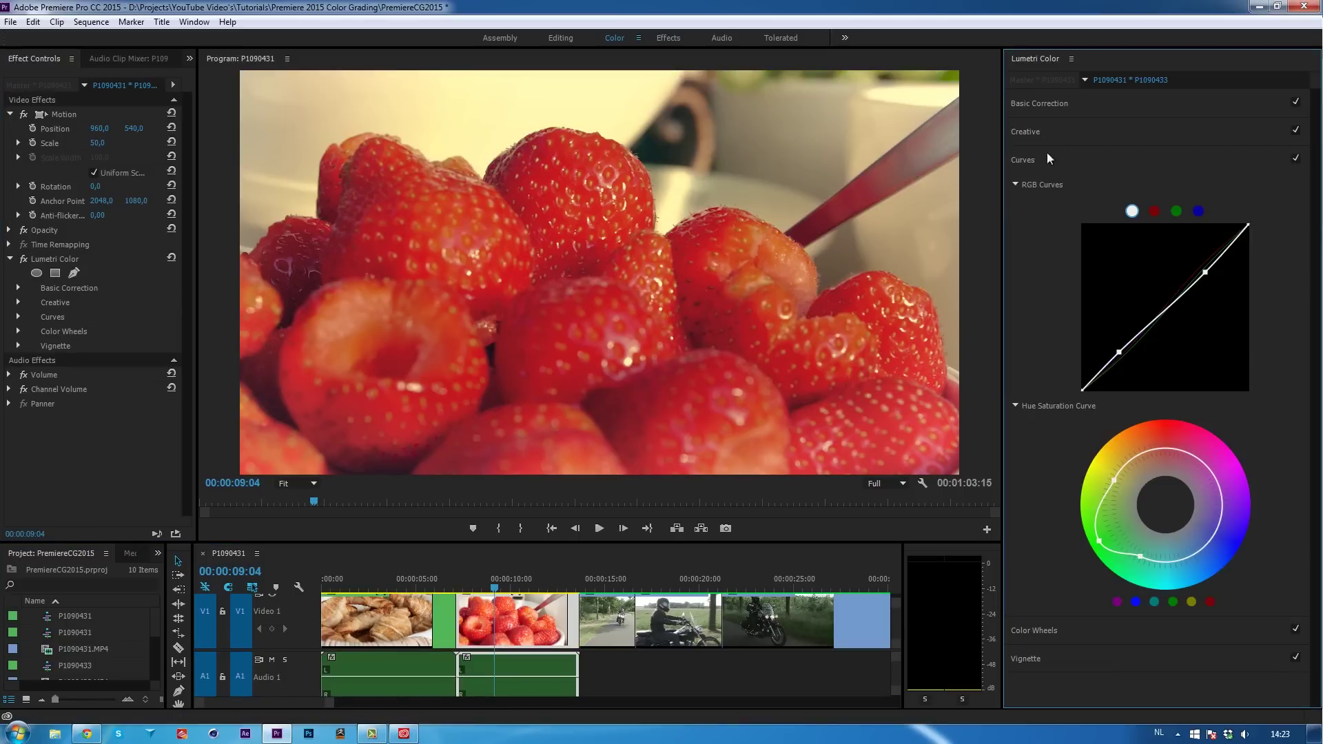
left_click(1049, 630)
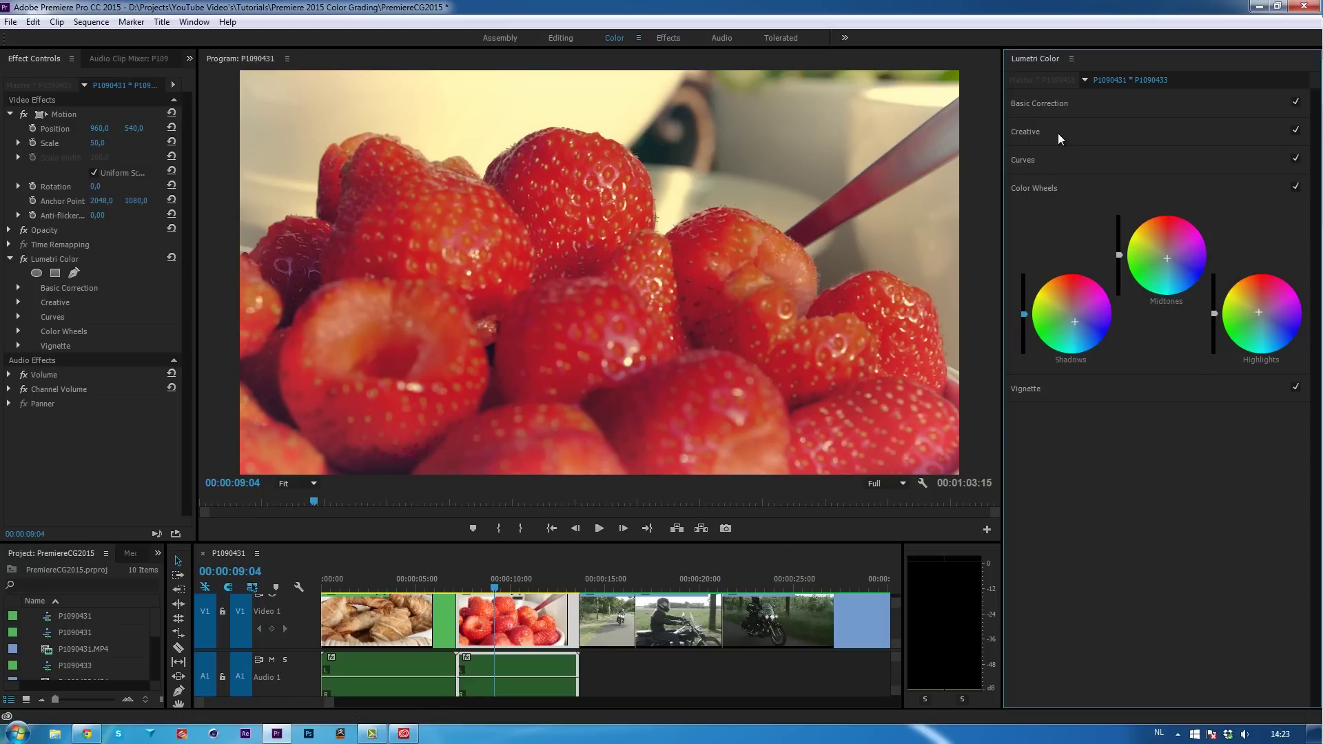
- Restore the hue-saturation curve's left side to a circle and pull a new point outward near the reds
left_click(1037, 160)
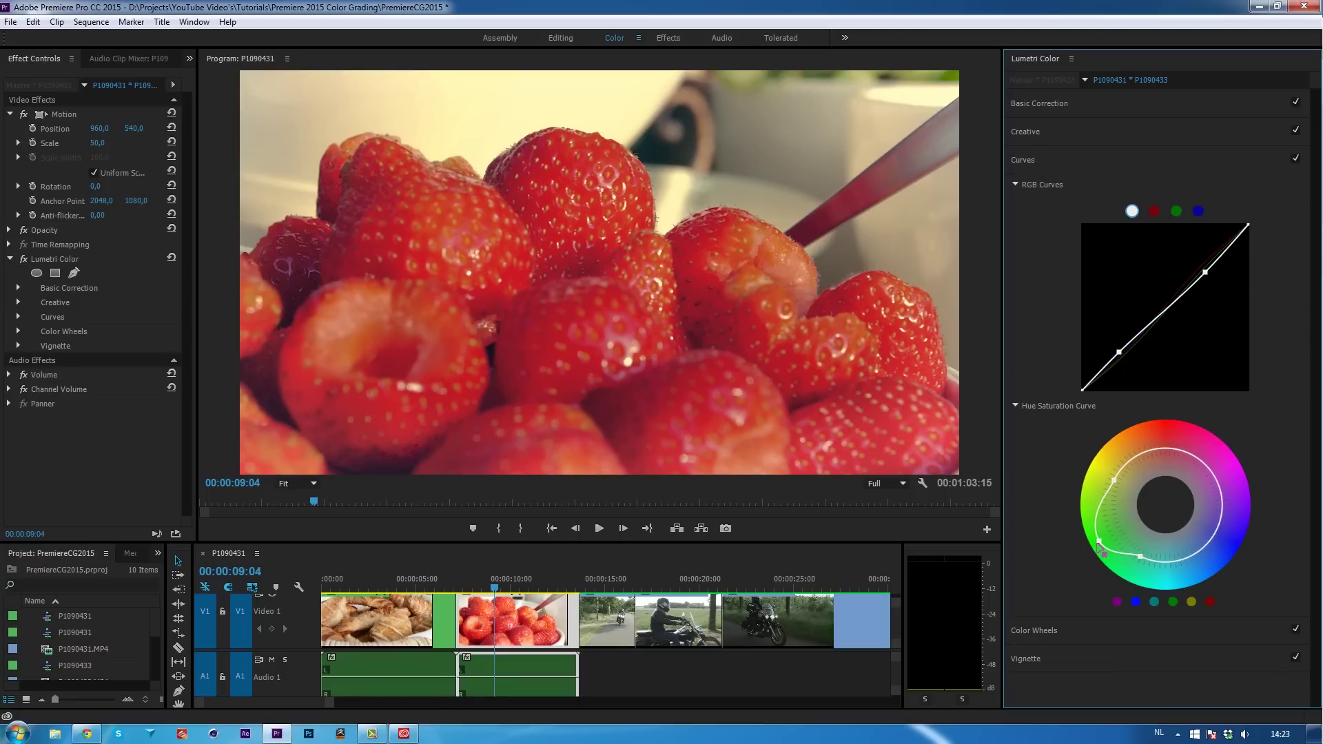
left_click_drag(1109, 544, 1118, 533)
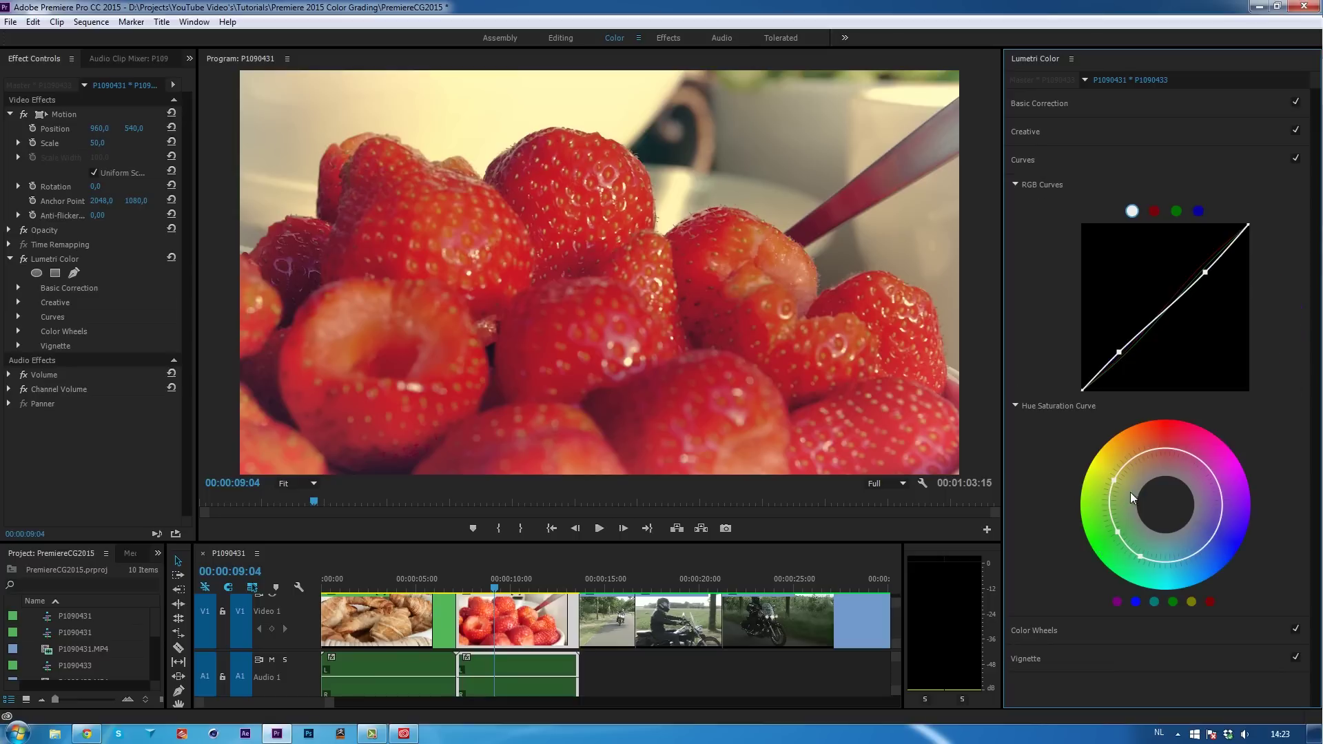
left_click(1192, 455)
left_click(1194, 456, "ctrl")
left_click(1206, 466)
mouse_move(1181, 455)
left_mouse_down()
mouse_move(1178, 439)
mouse_move(1169, 483)
mouse_move(1169, 452)
left_mouse_up()
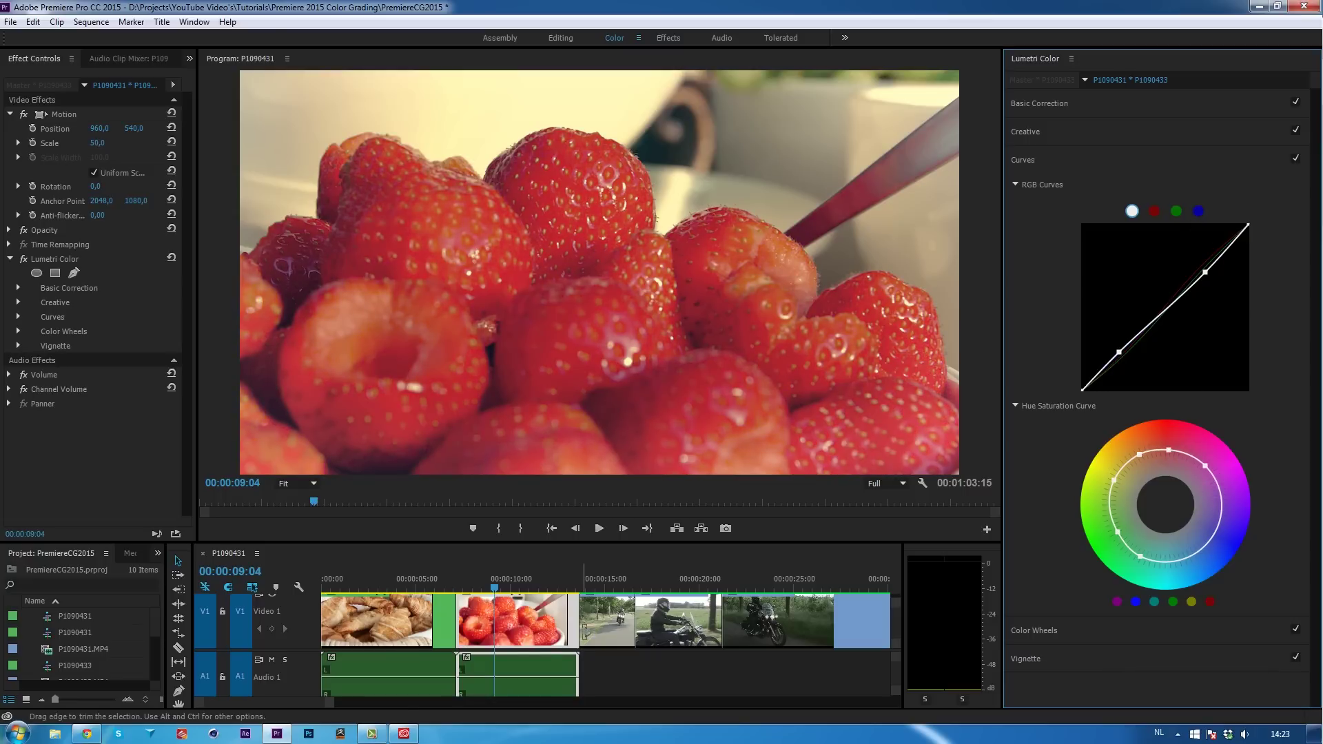